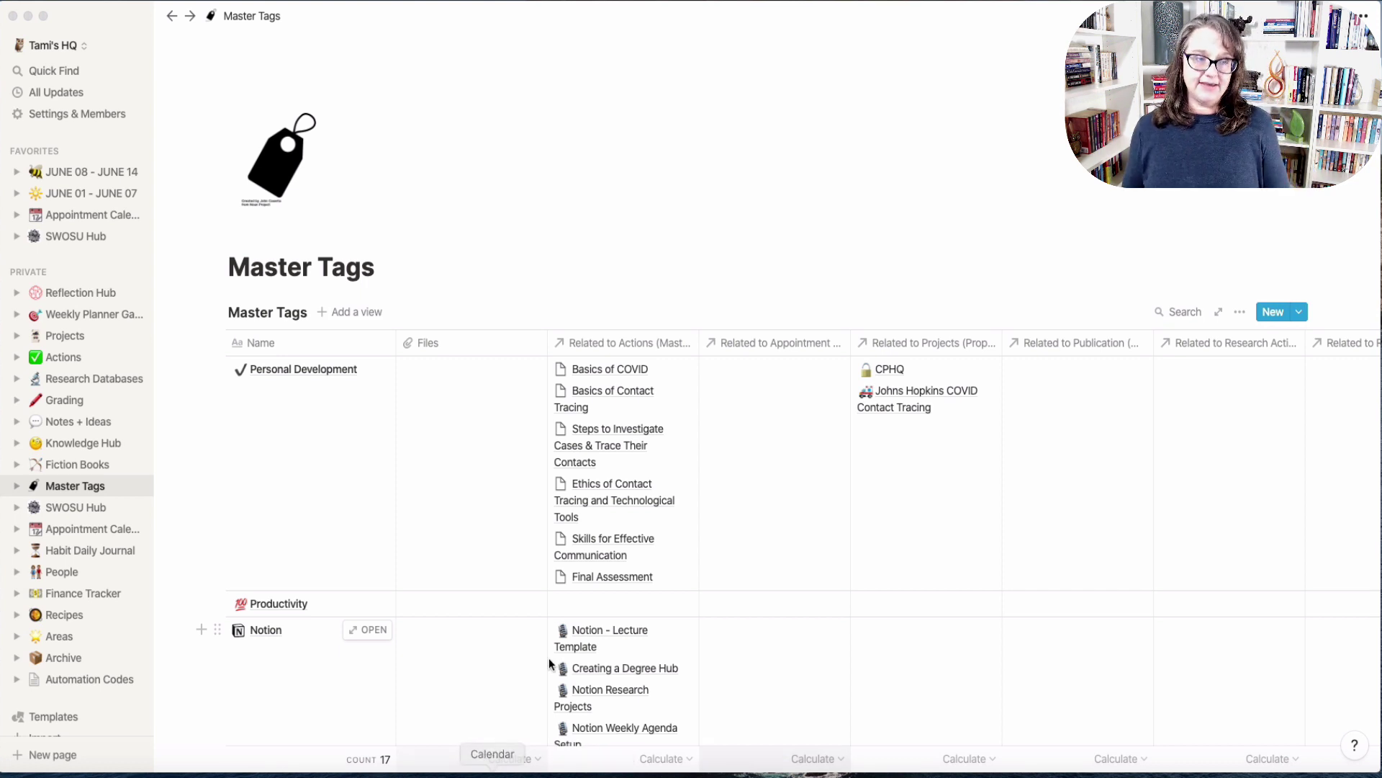
- Delete the Files column from the Master Tags table and confirm the deletion
scroll(556, 625, "down", 4)
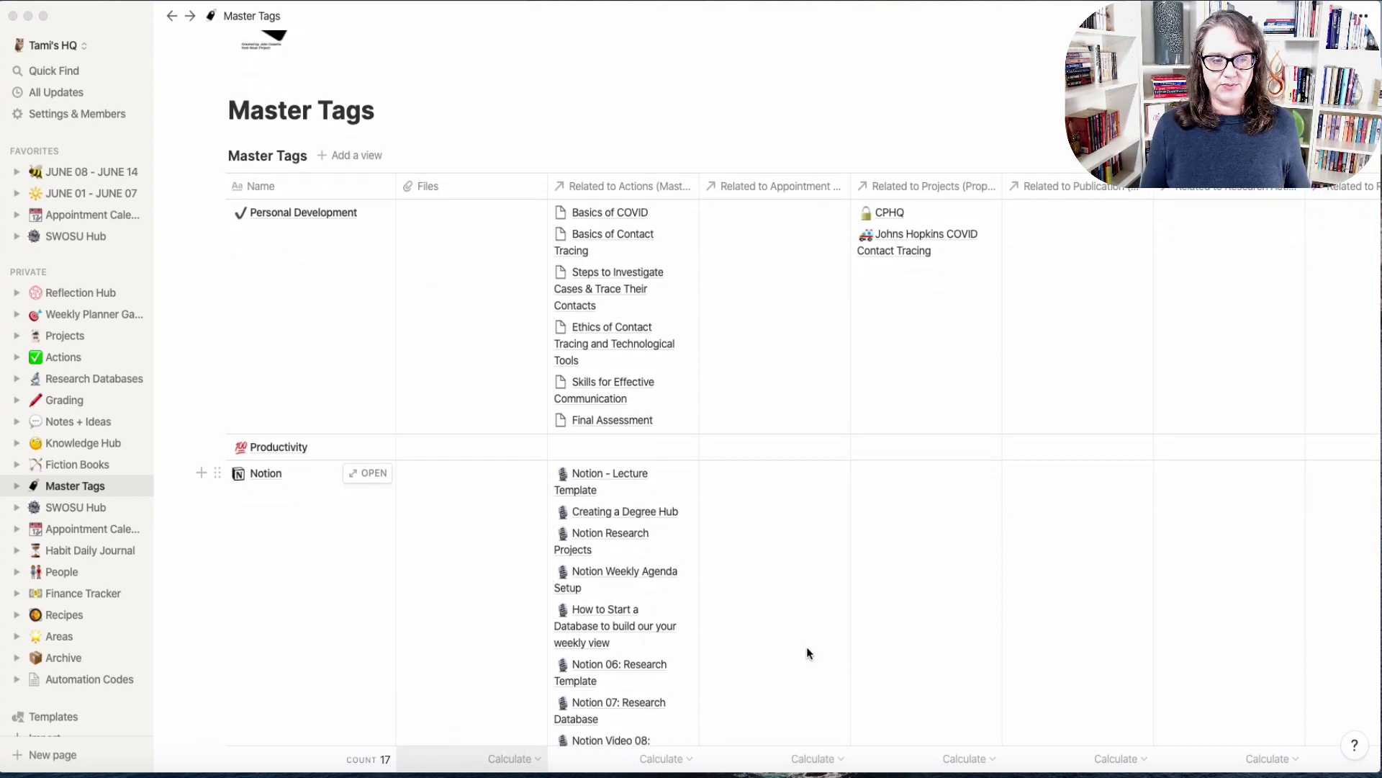
scroll(806, 646, "down", 7)
scroll(806, 646, "up", 11)
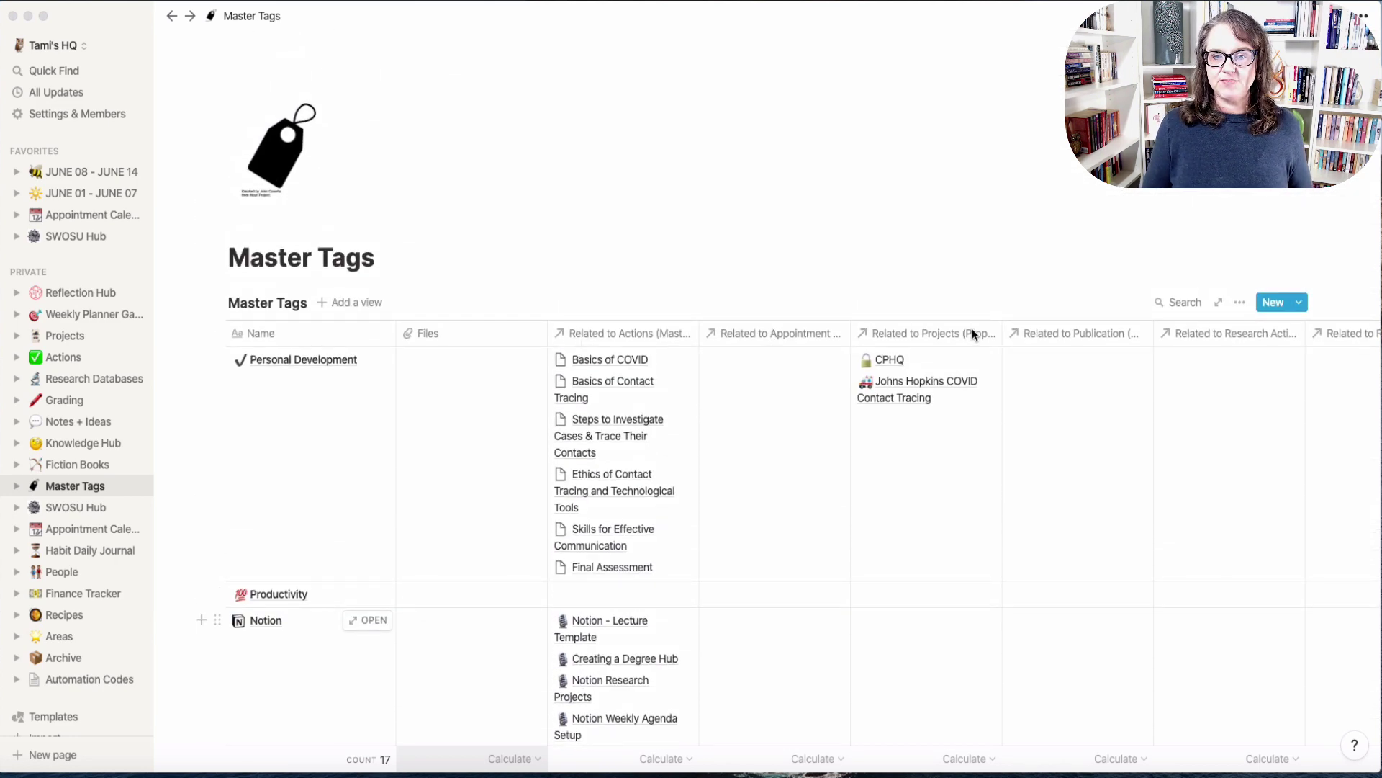
left_click(528, 343)
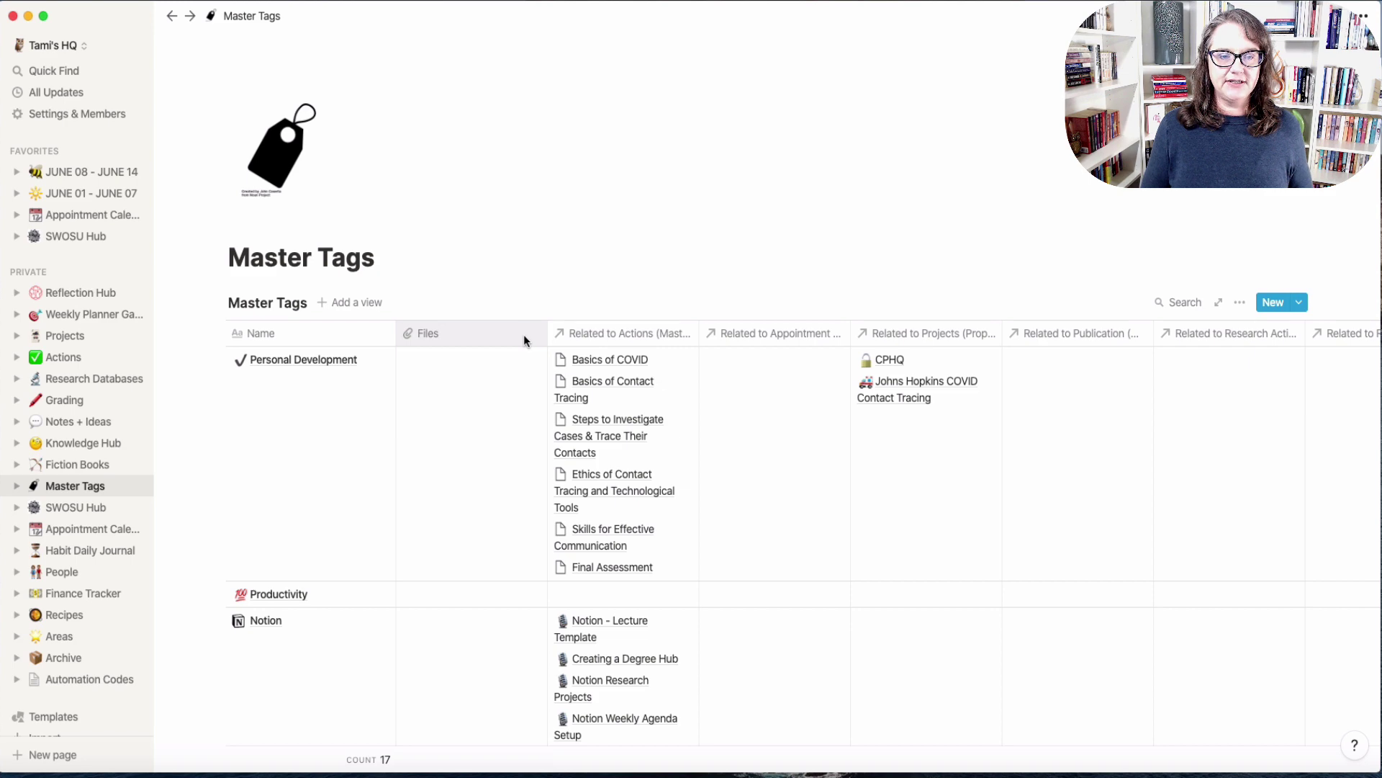
left_click(525, 334)
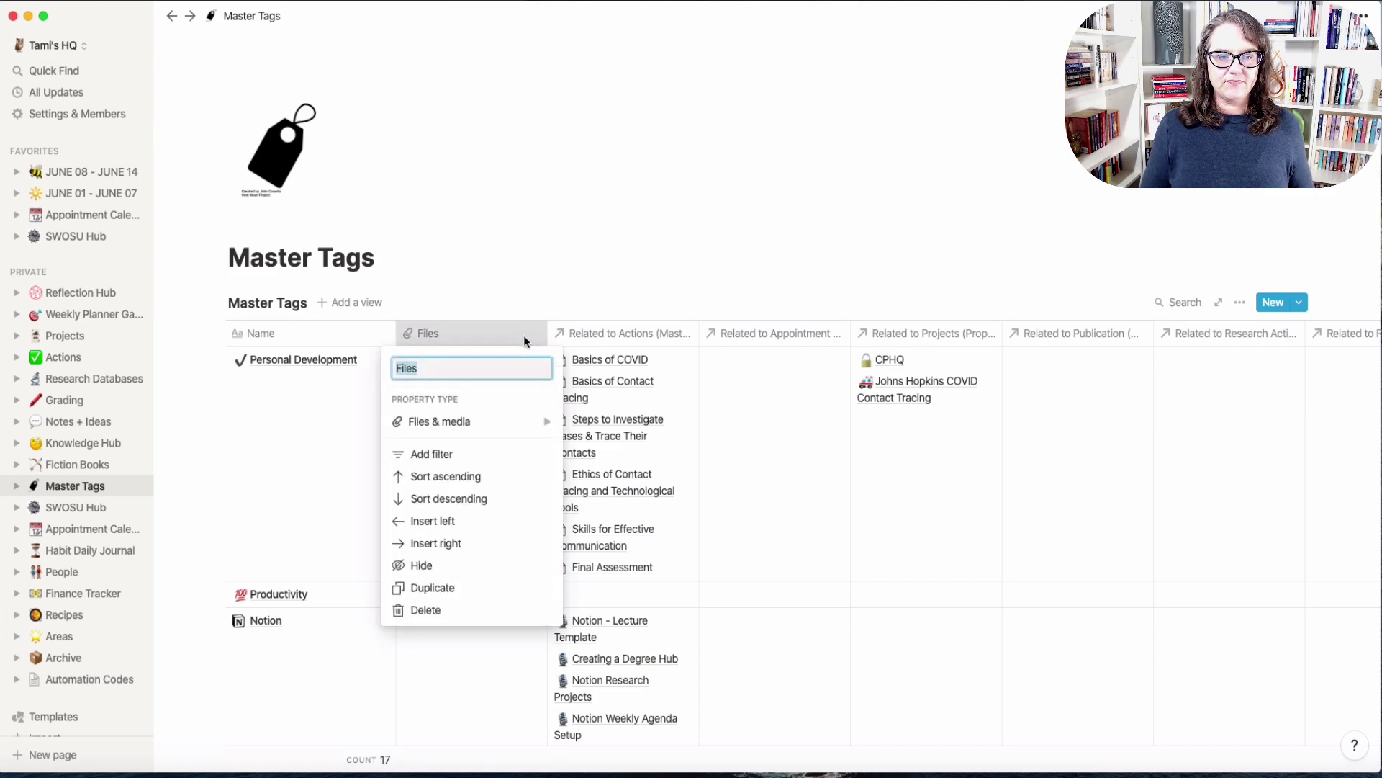
left_click(459, 614)
left_click(691, 400)
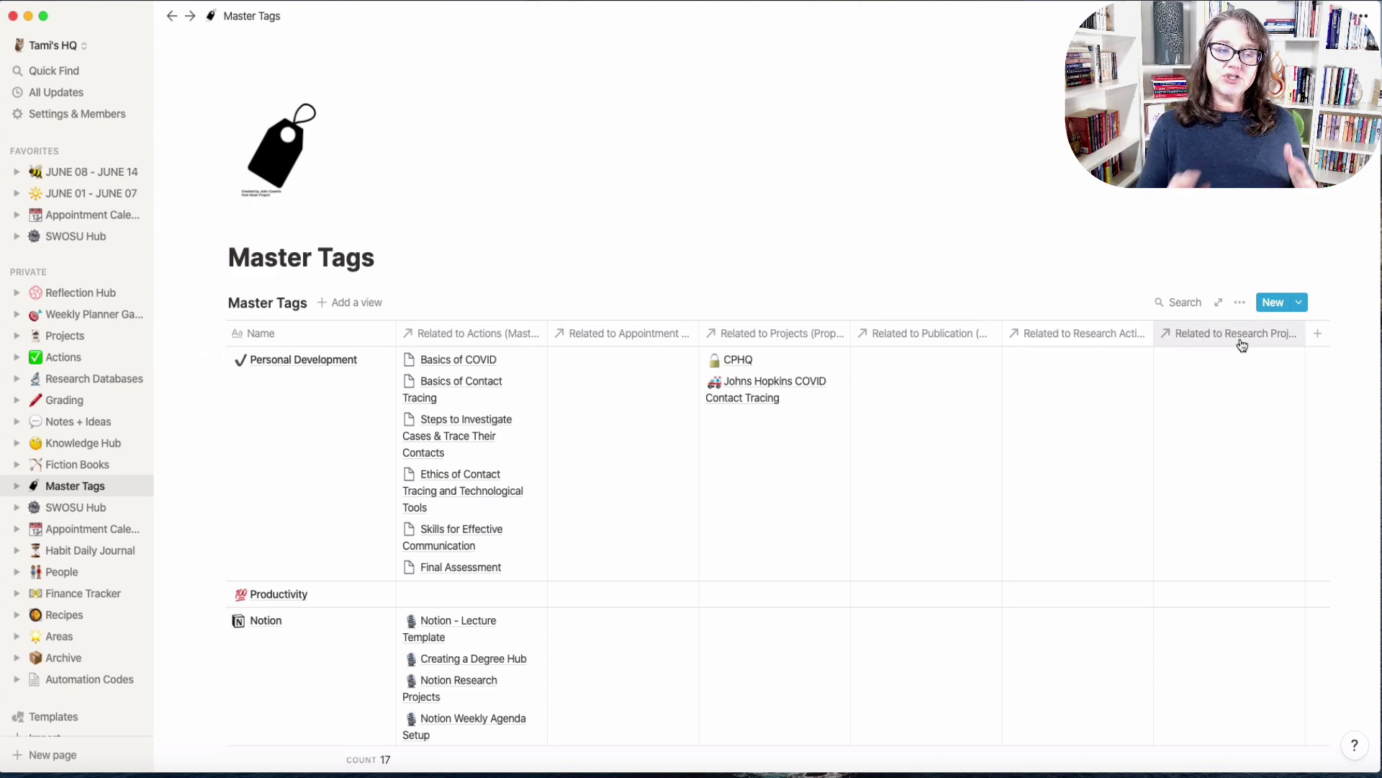
- Open the Teaching tag's page from the Master Tags table
scroll(374, 516, "down", 10)
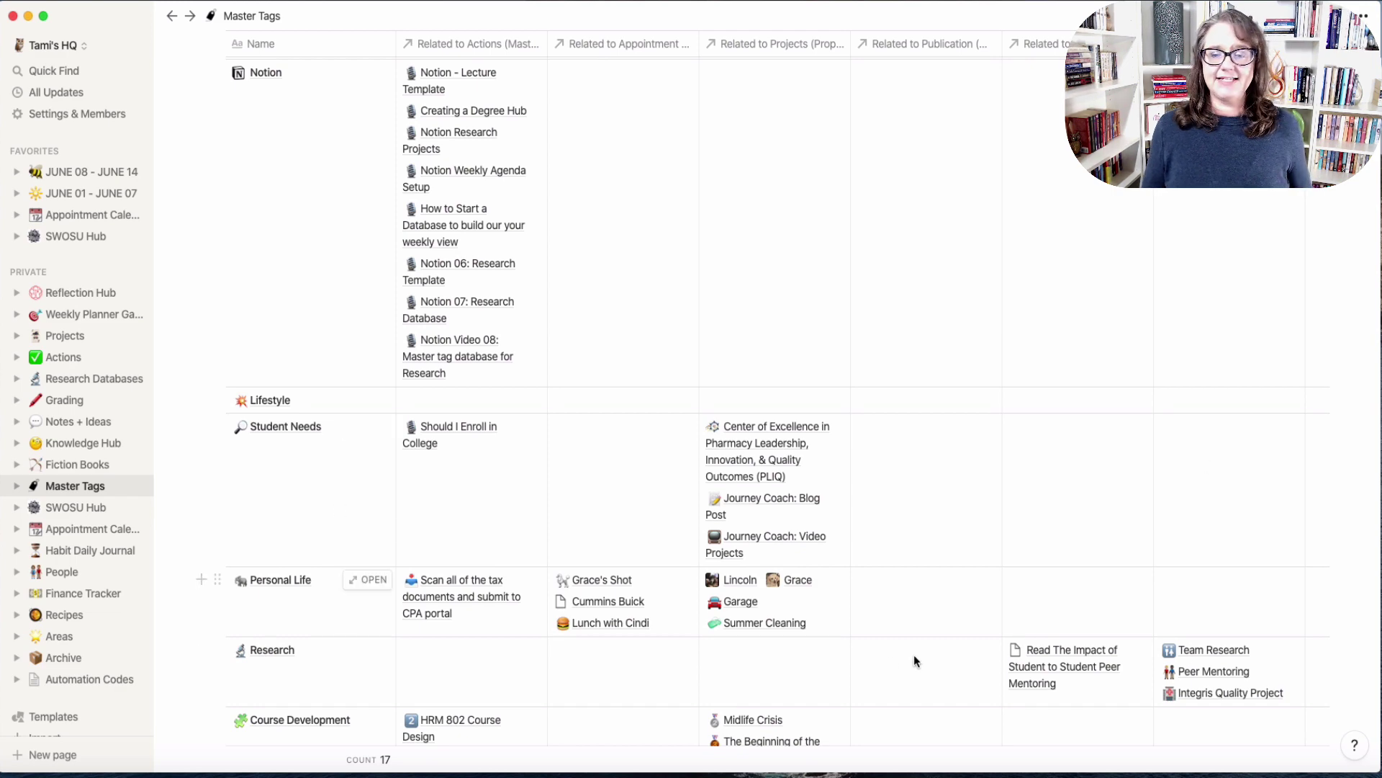
scroll(886, 655, "down", 4)
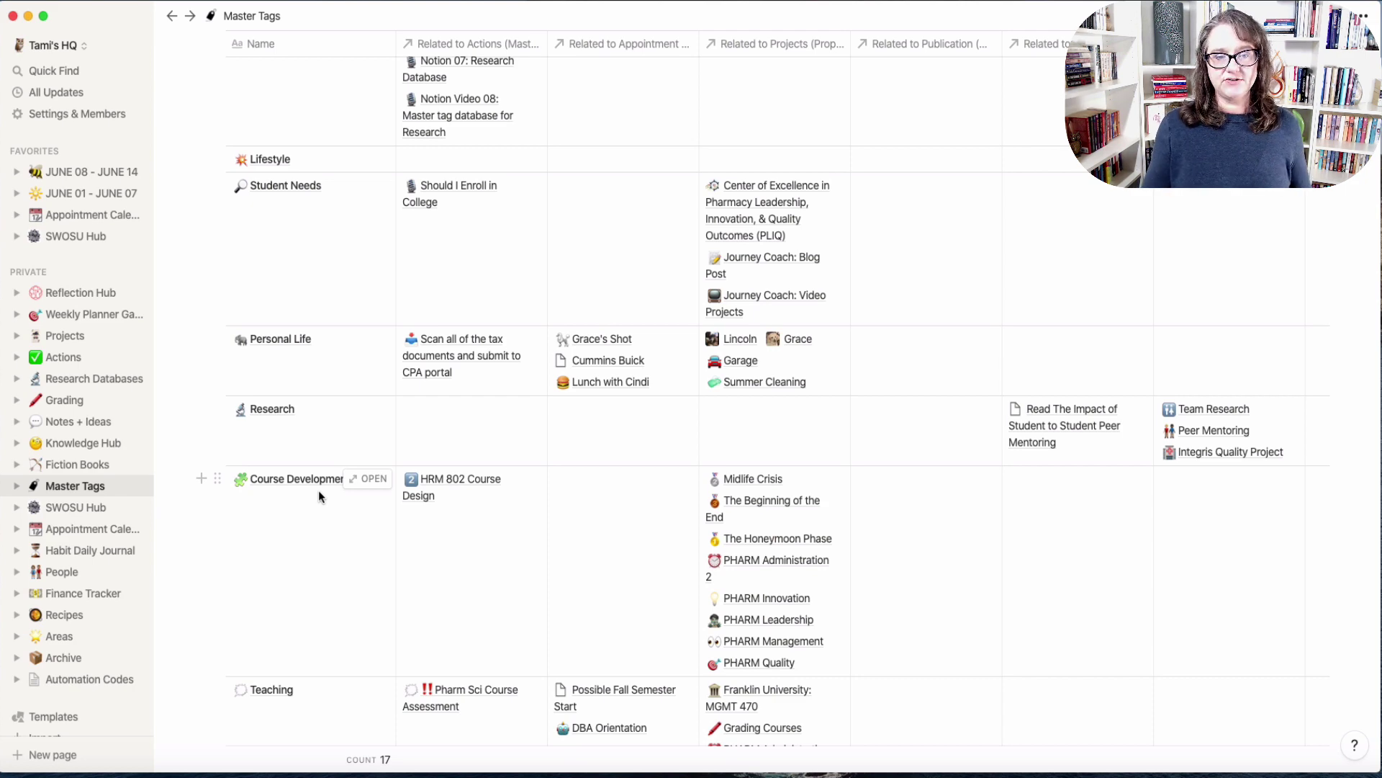
scroll(323, 495, "down", 3)
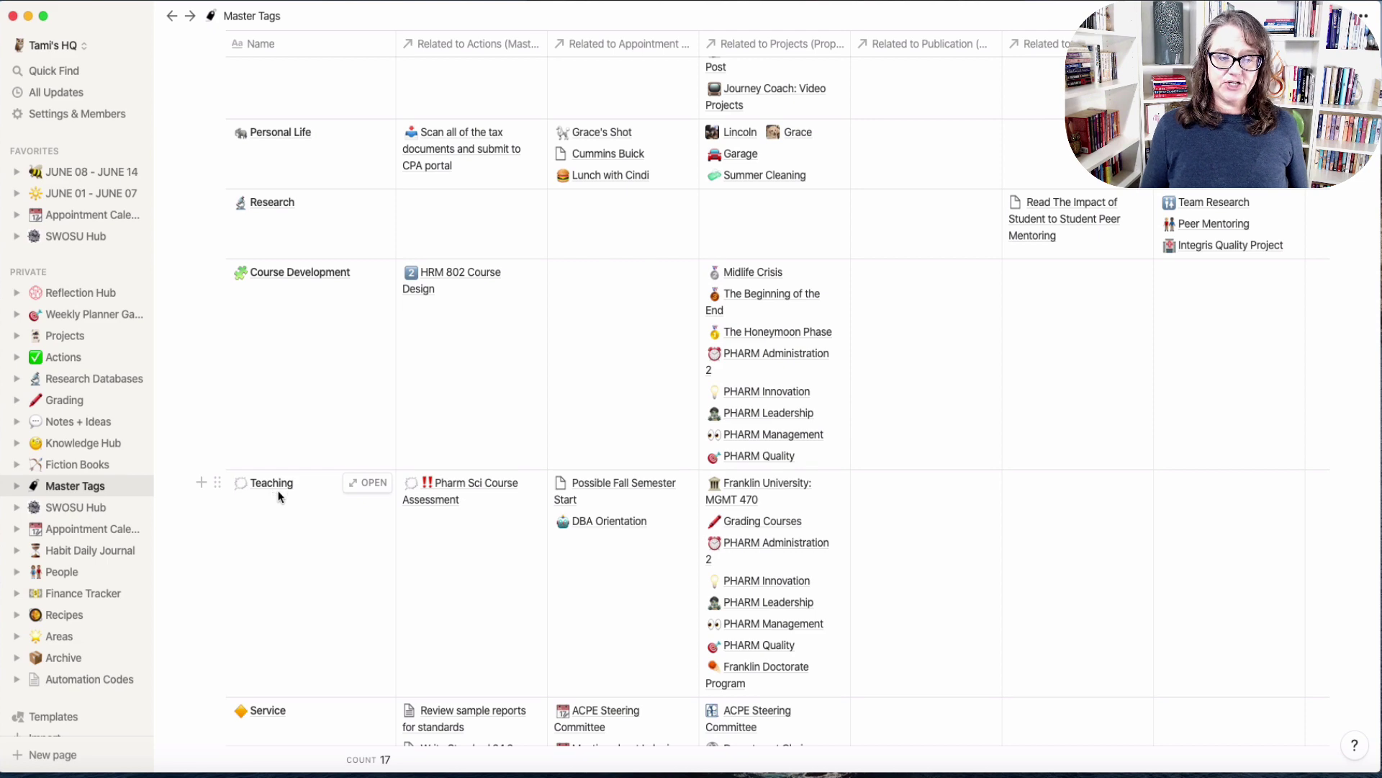
left_click(369, 484)
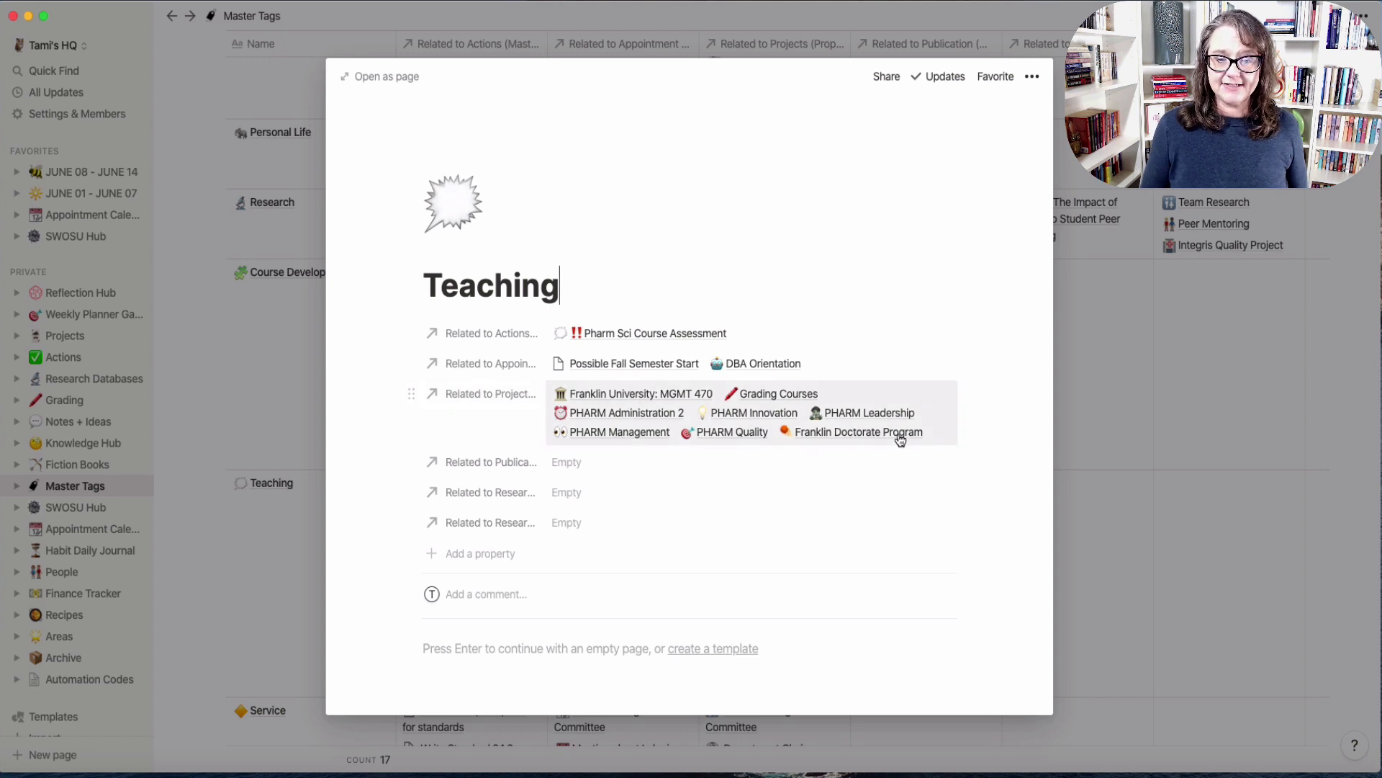
scroll(884, 470, "down", 5)
scroll(884, 468, "up", 5)
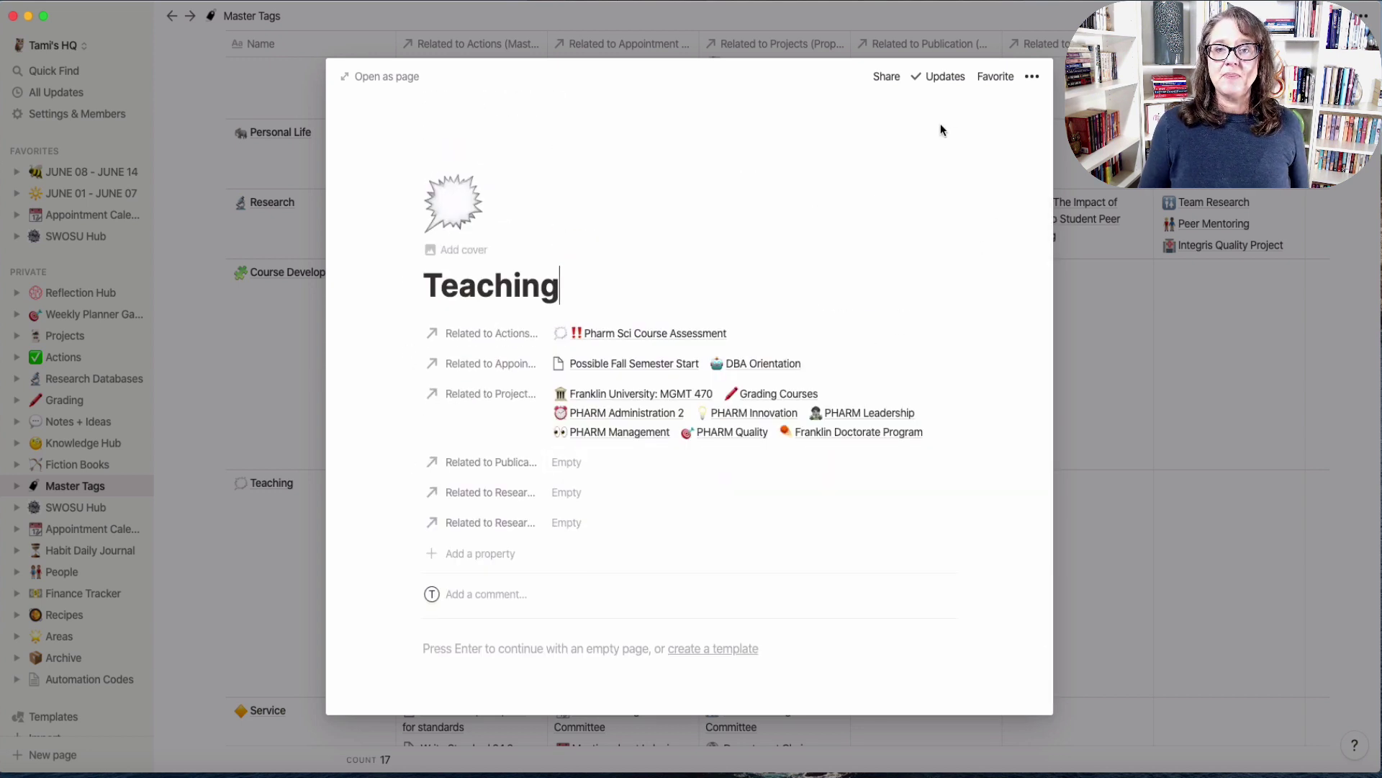
- Expand the Teaching tag to a full page and turn on Full width
left_click(389, 81)
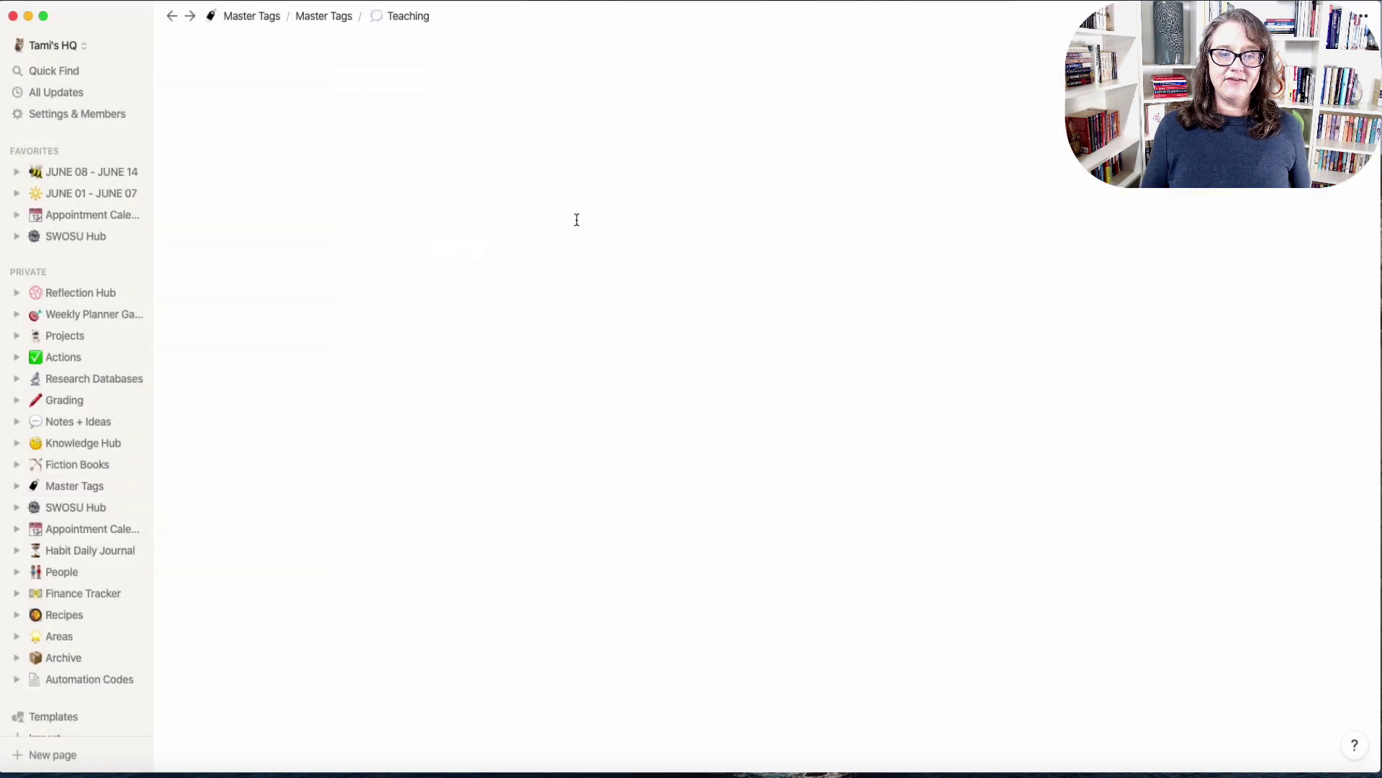
left_click(1363, 16)
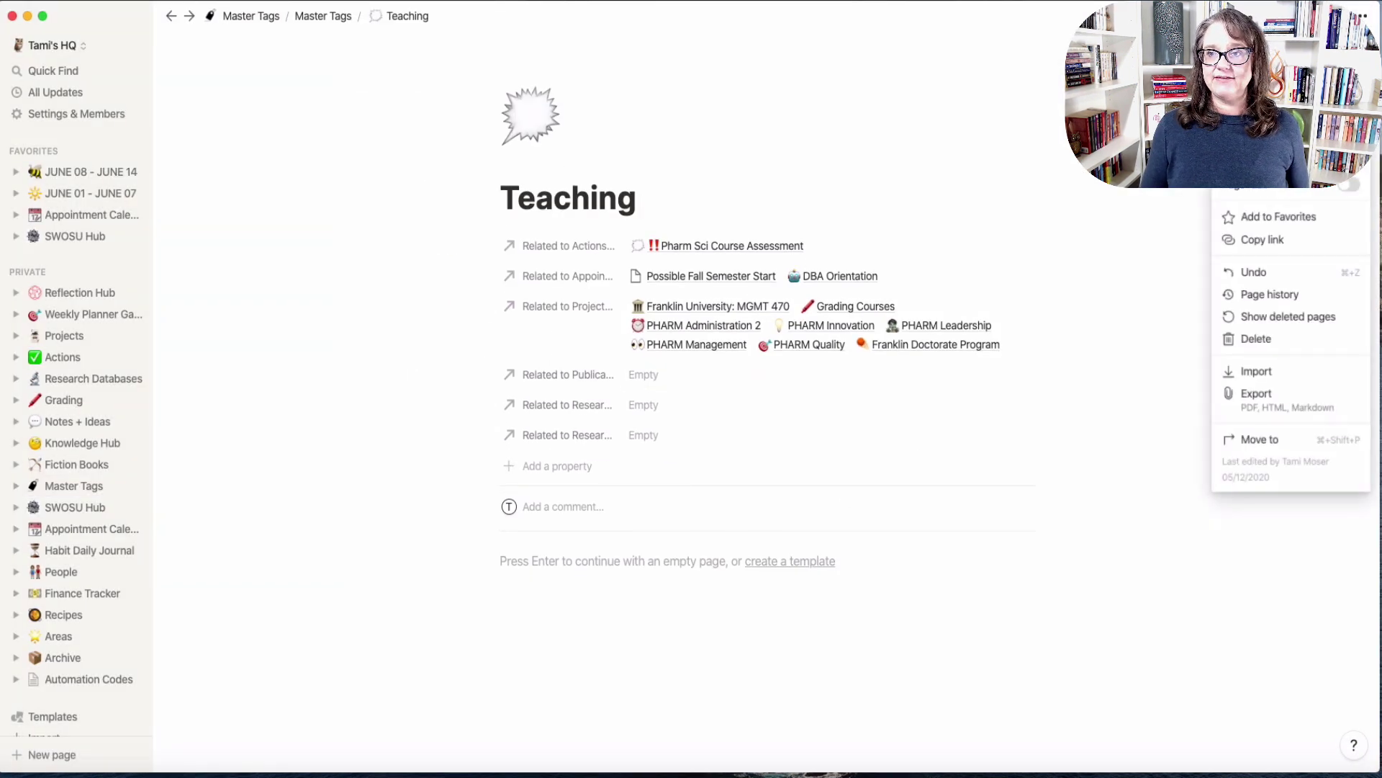
left_click(1348, 185)
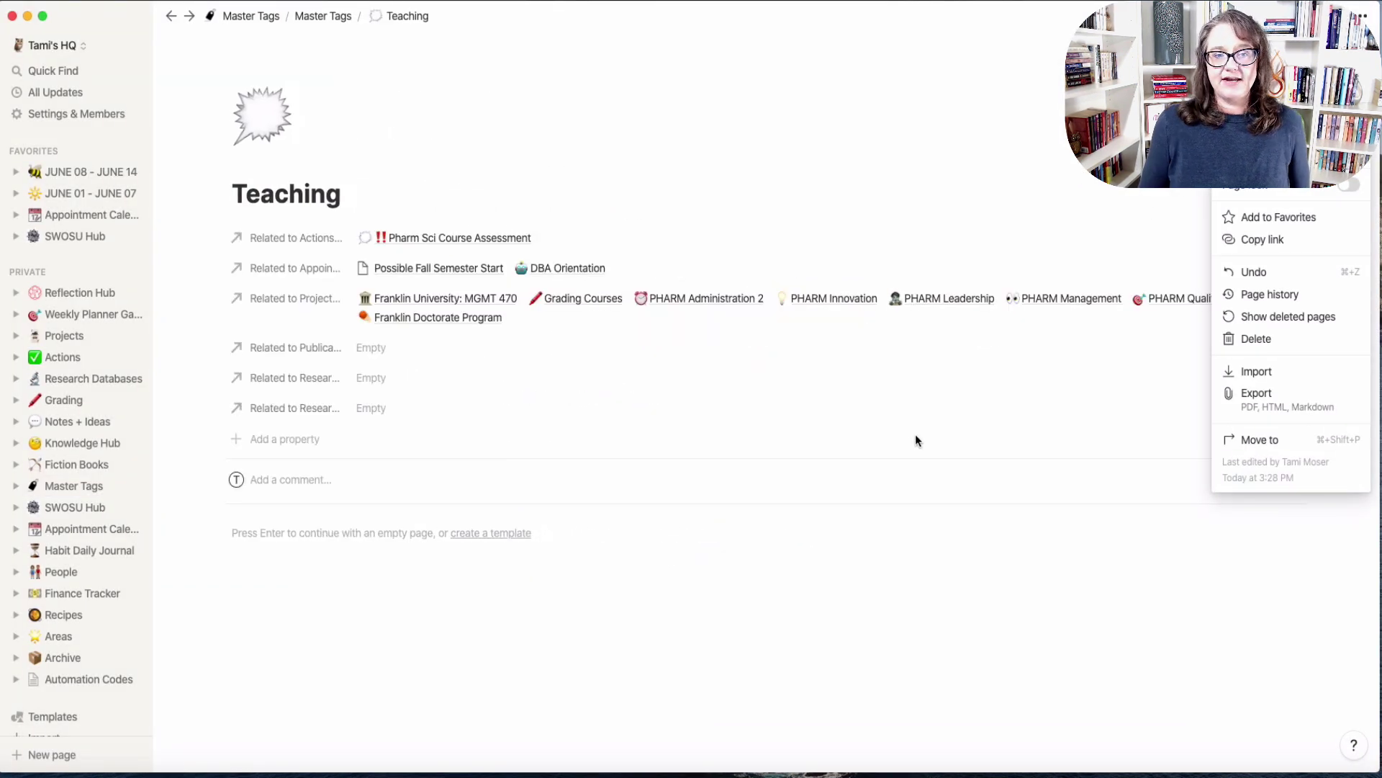
left_click(1015, 608)
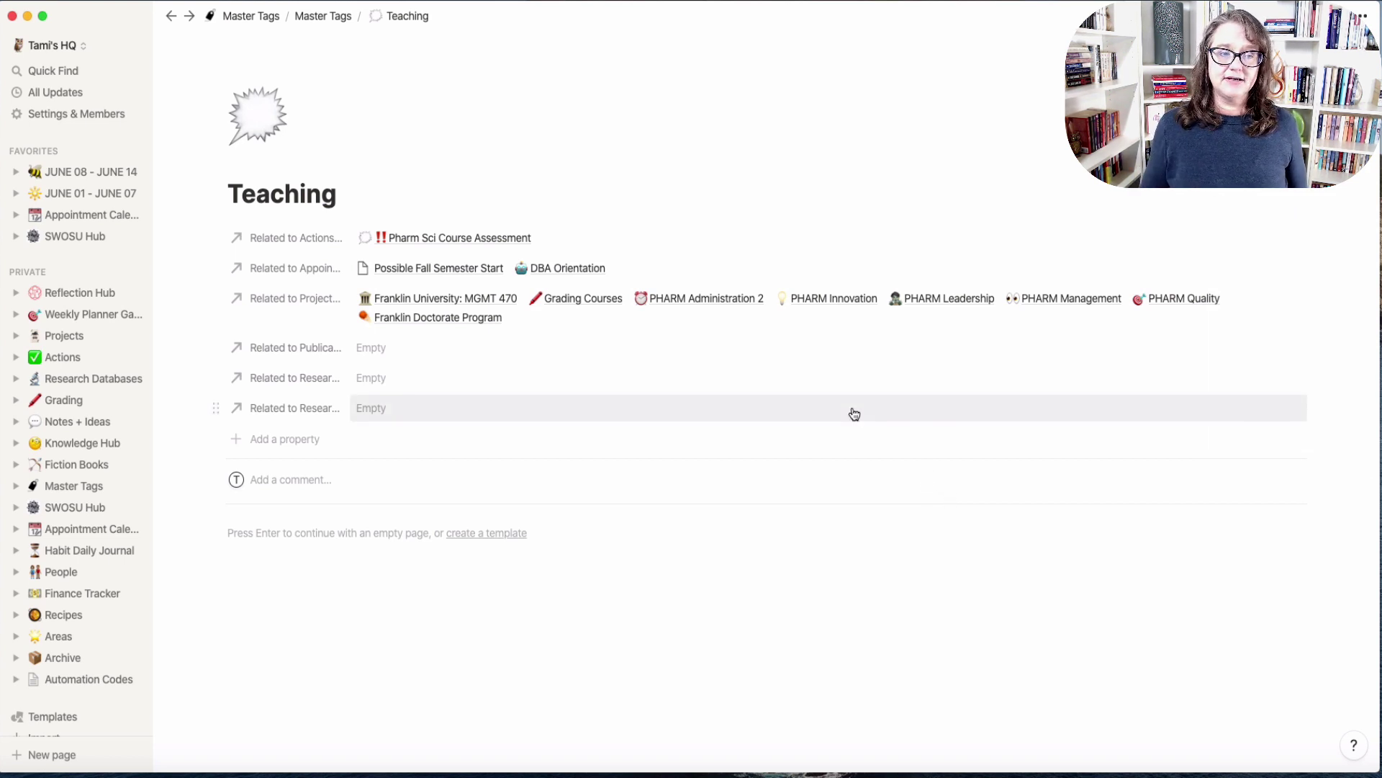
- Open Pharm Sci Course Assessment from Teaching's related actions as its own page
left_click(503, 242)
left_click(443, 297)
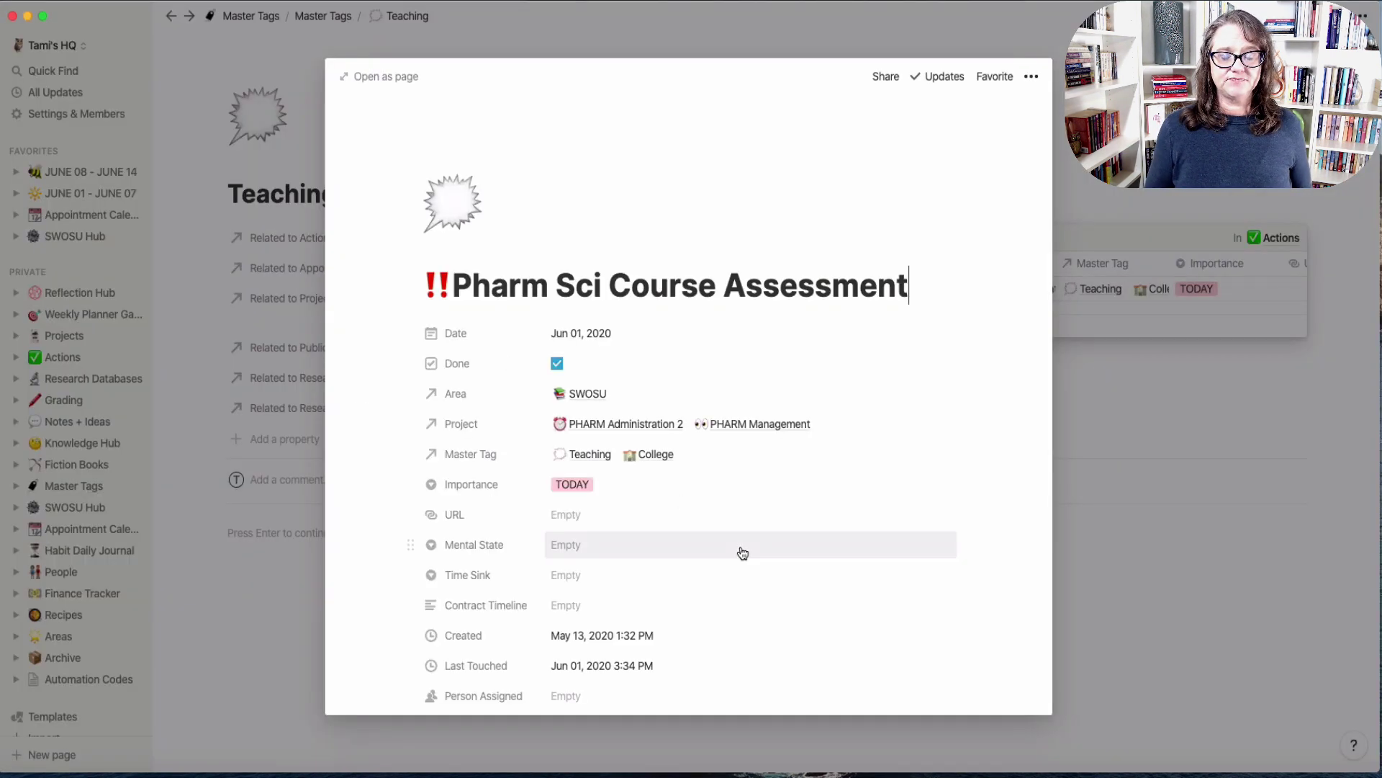
left_click(417, 85)
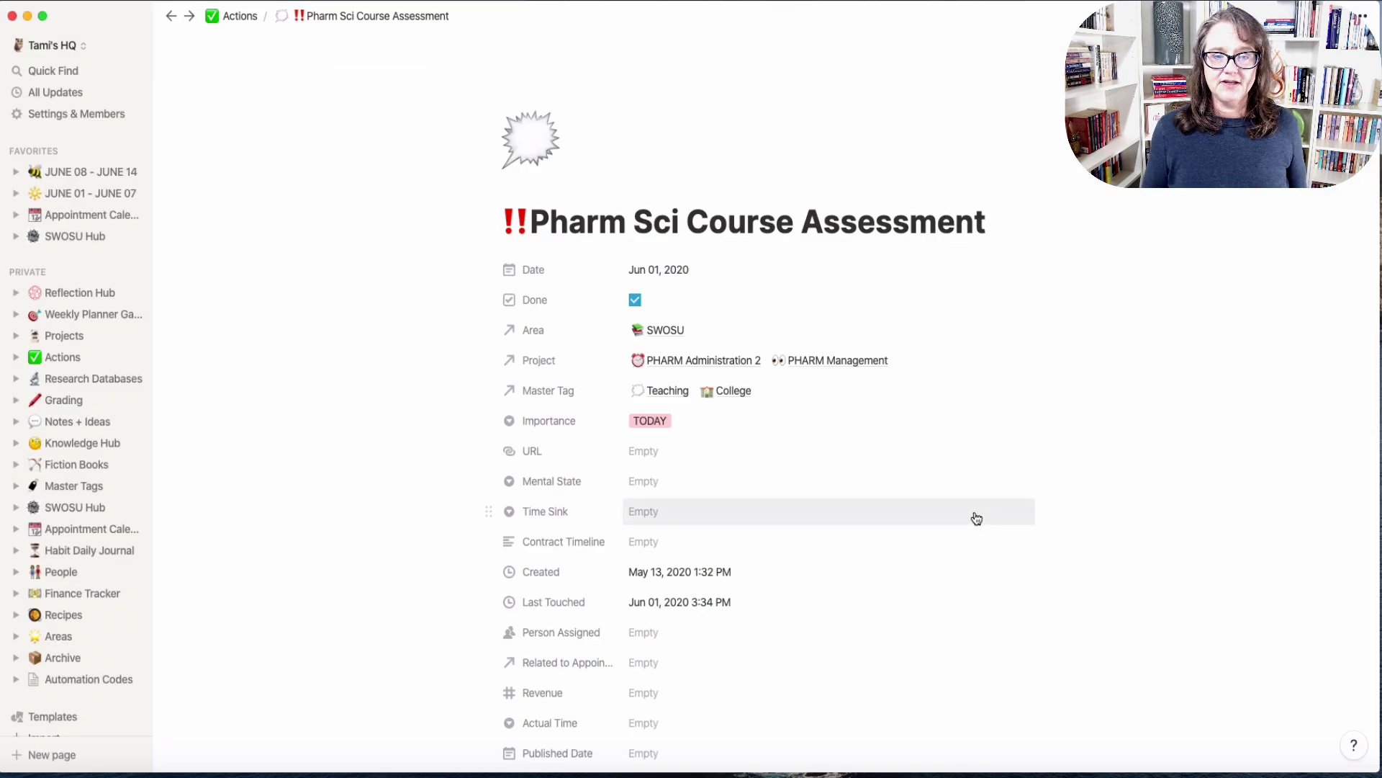
scroll(975, 515, "down", 2)
scroll(975, 512, "up", 1)
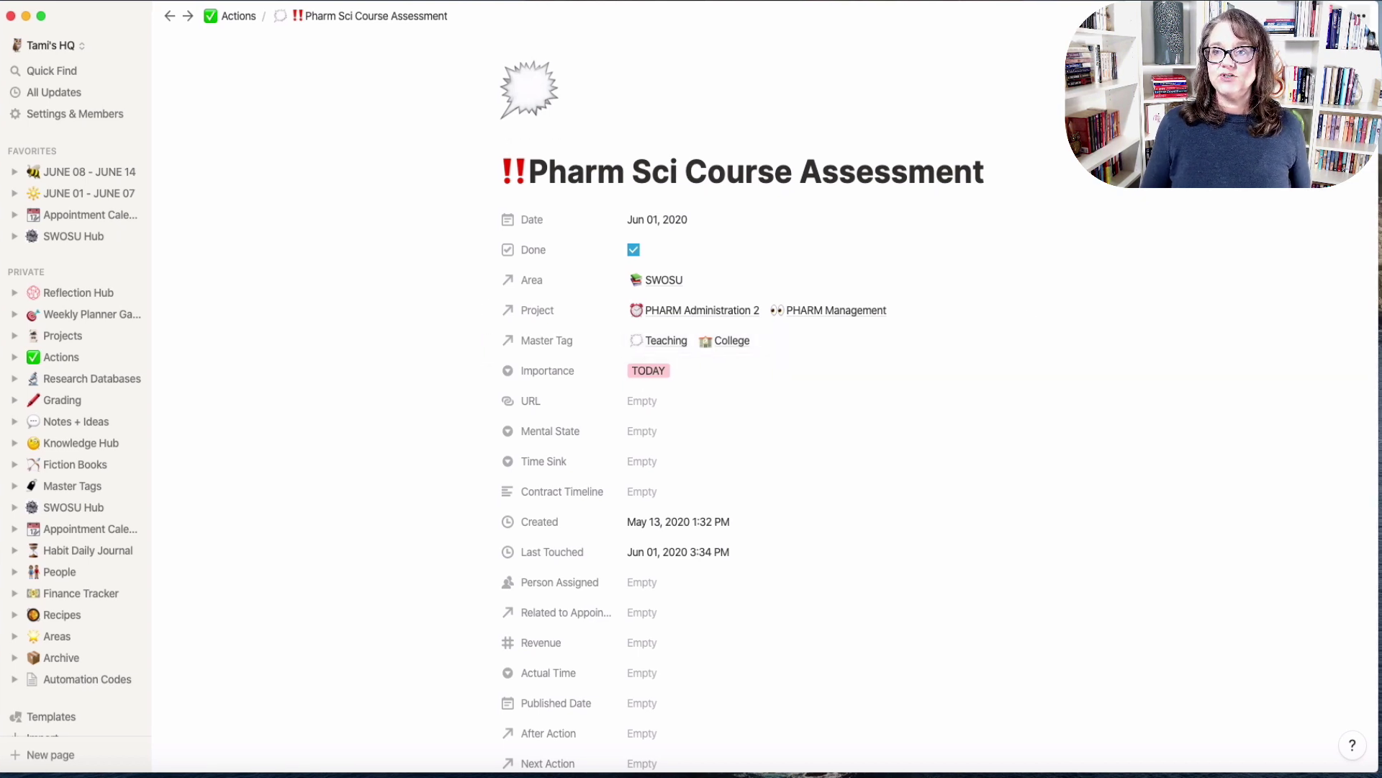
- Turn on Full width for the Pharm Sci Course Assessment page
left_click(1373, 18)
left_click(1346, 185)
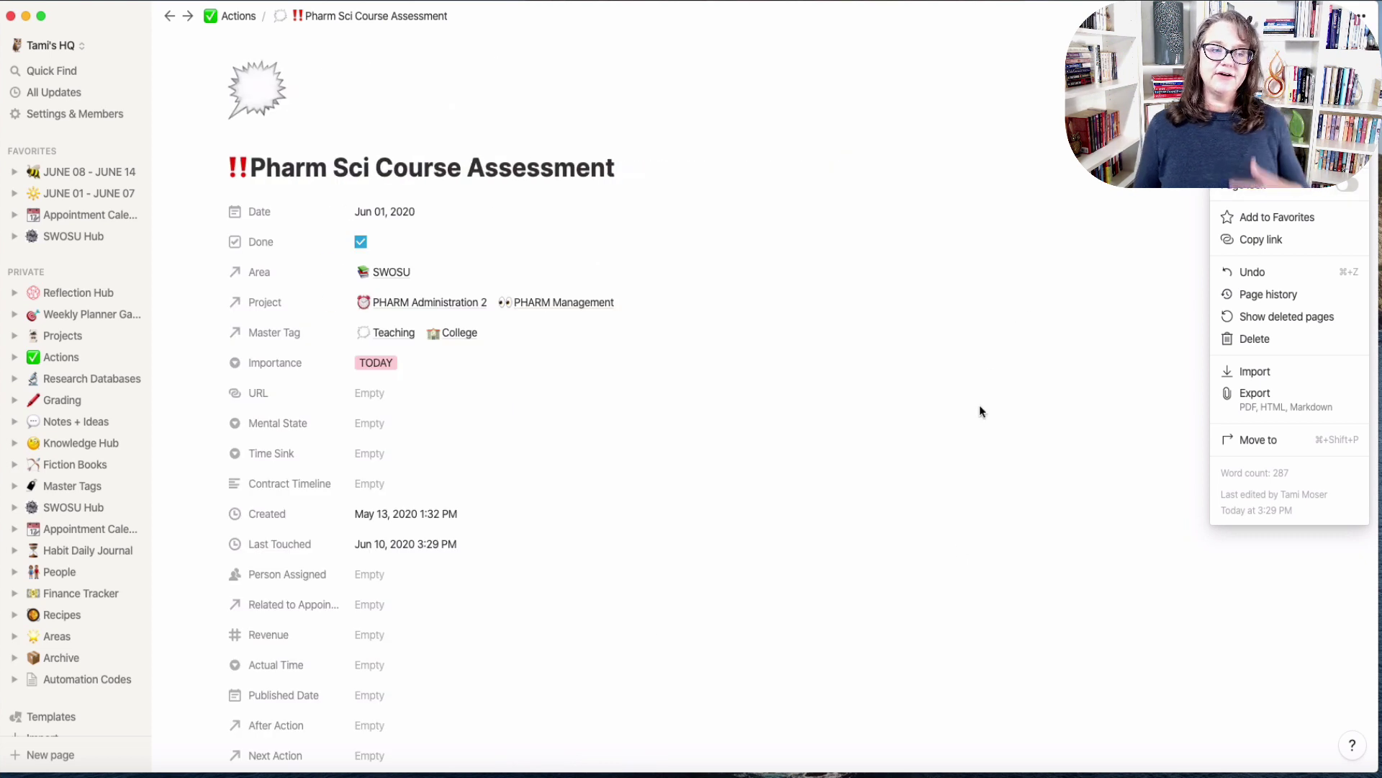
left_click(892, 608)
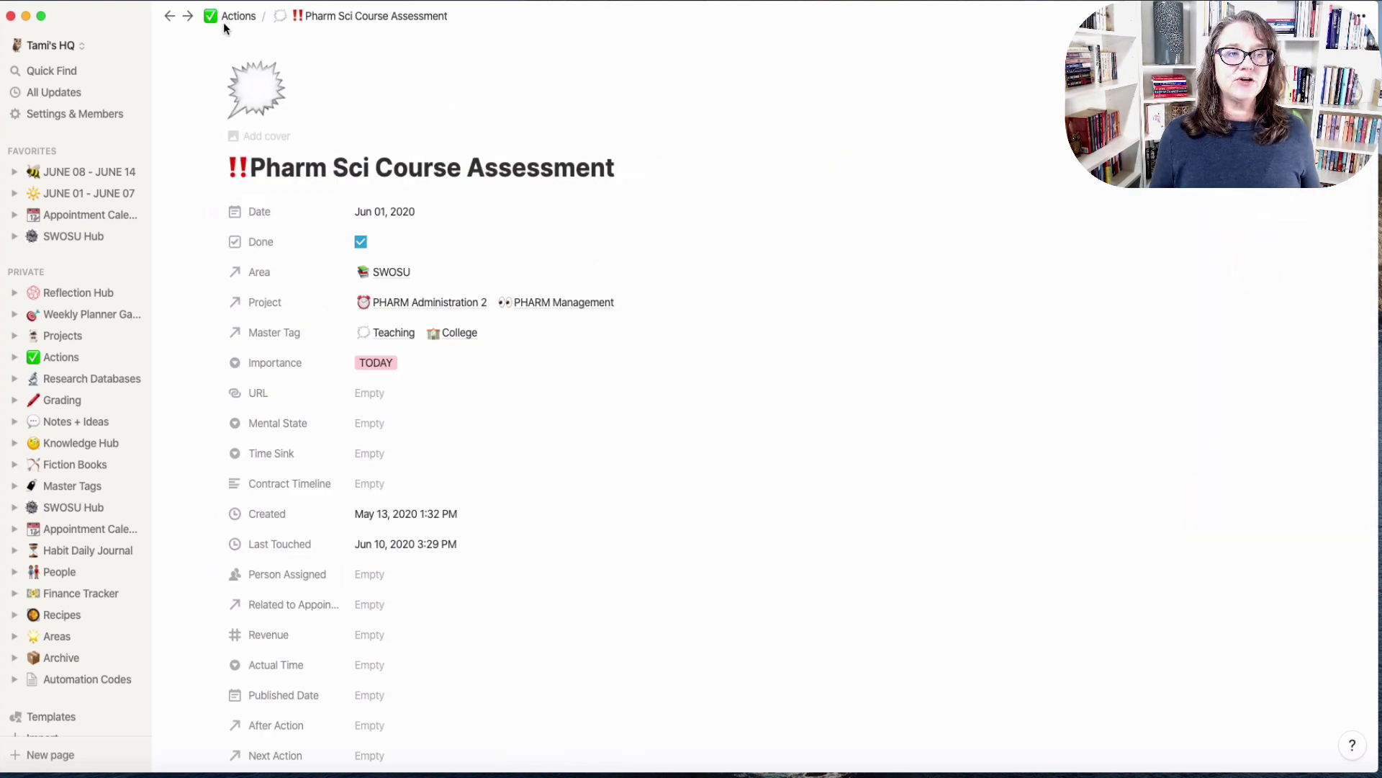
left_click(71, 486)
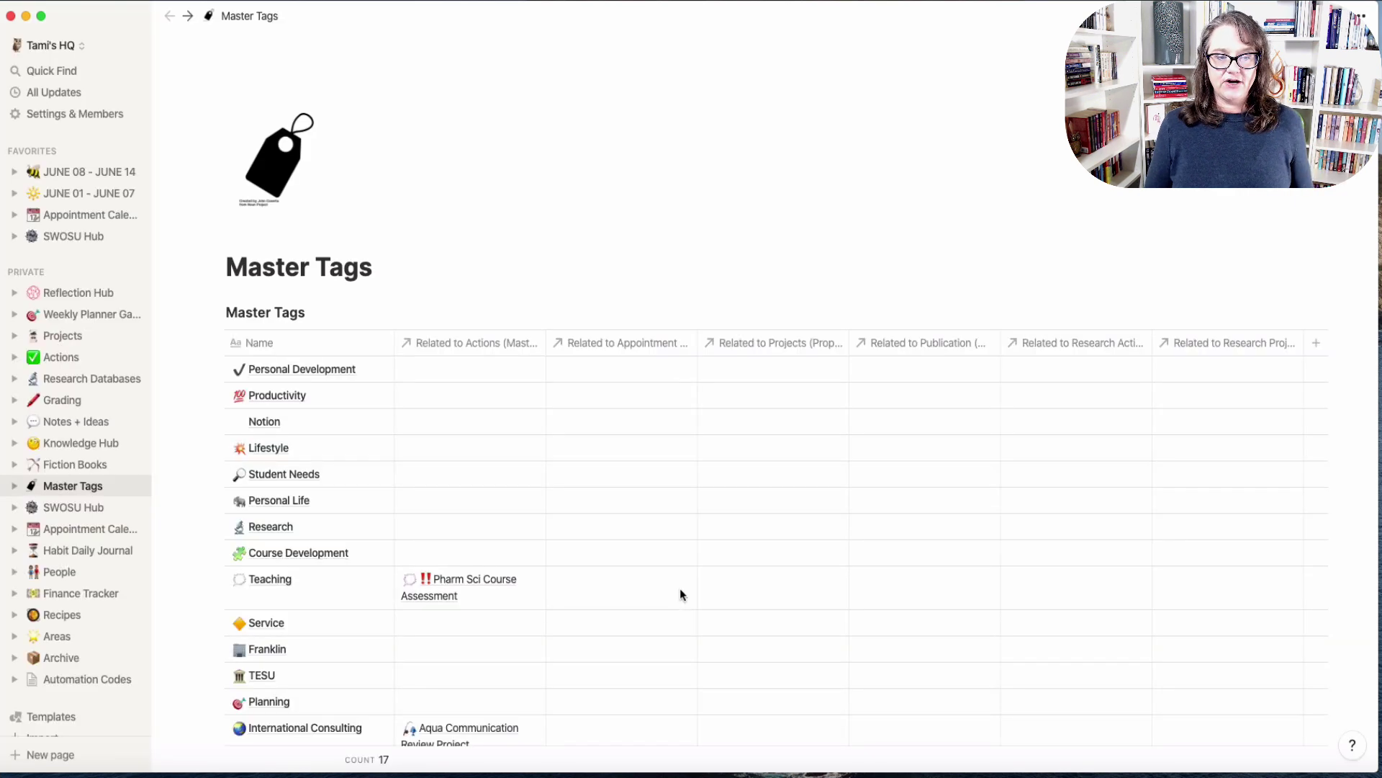
scroll(680, 590, "down", 3)
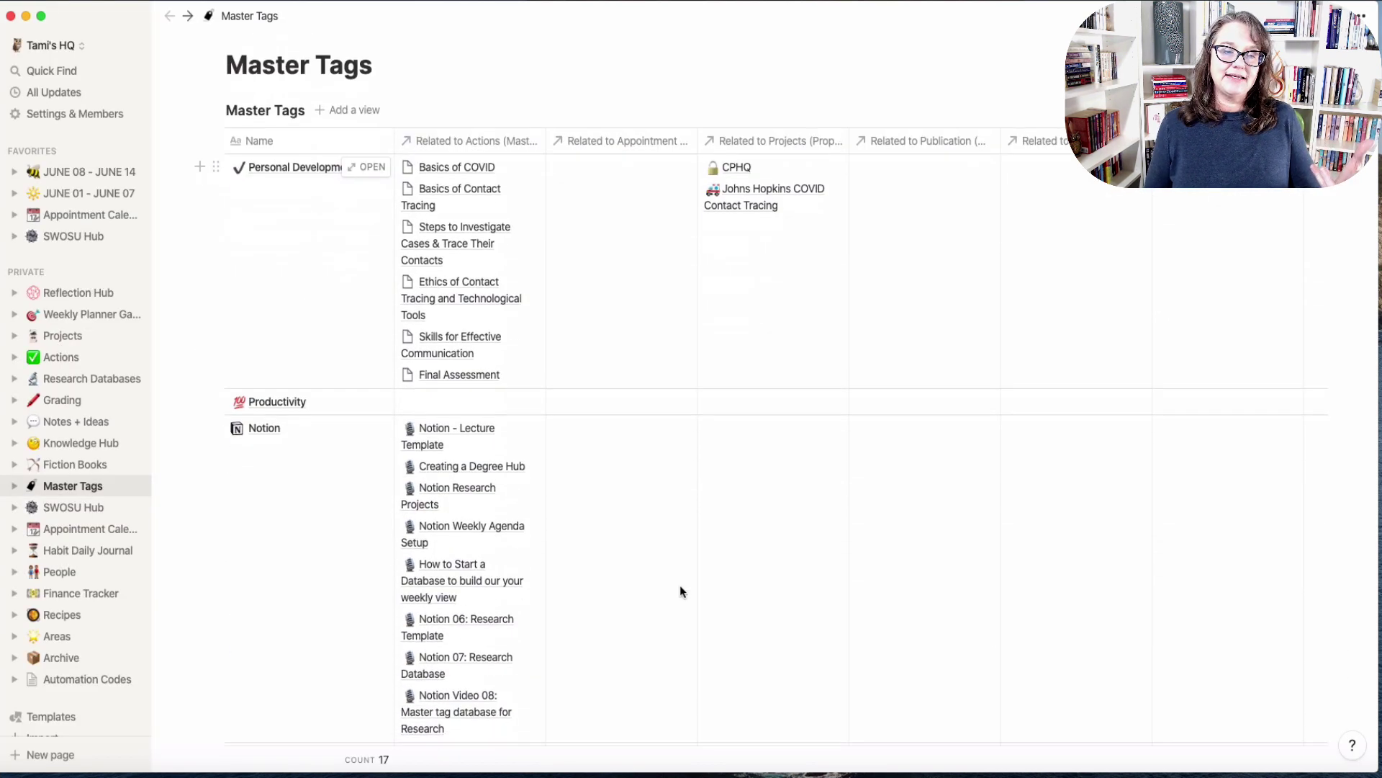
scroll(681, 584, "down", 10)
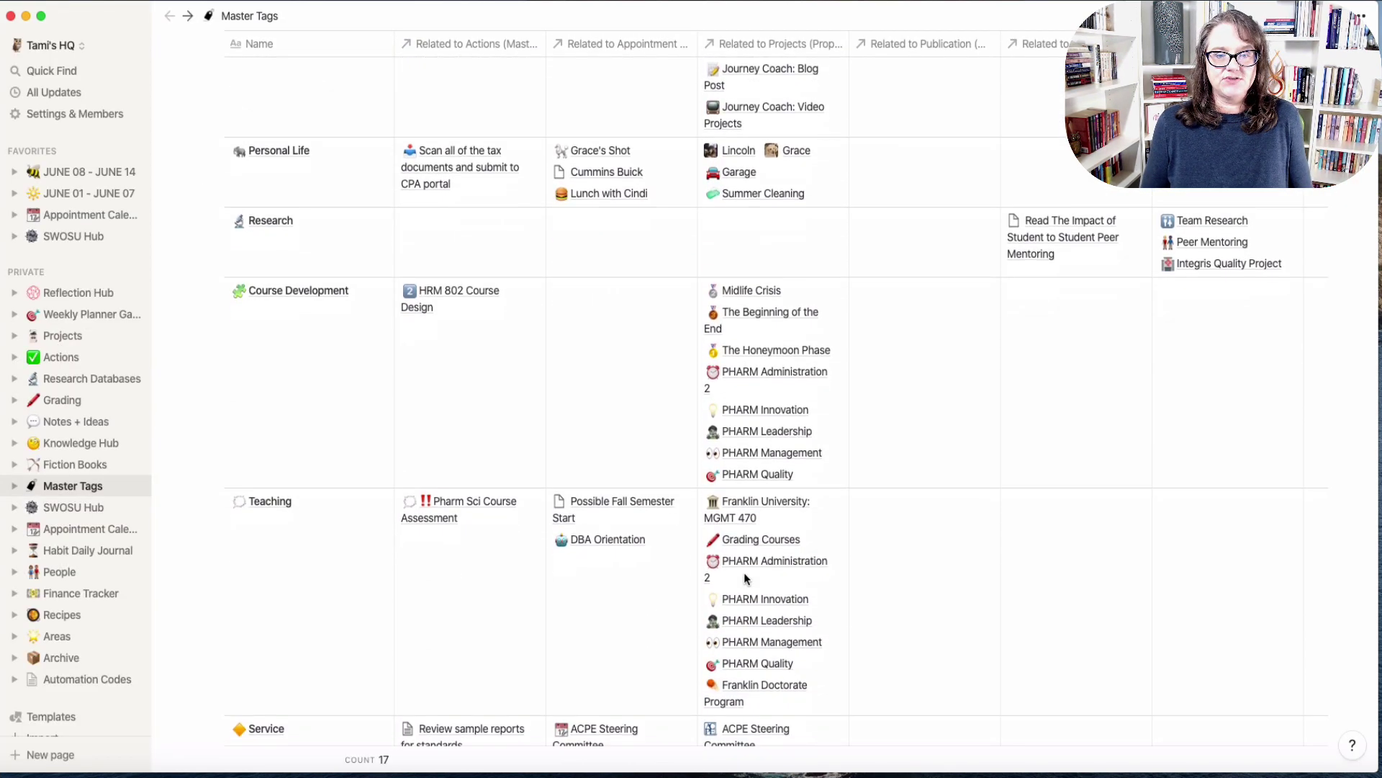
scroll(1041, 505, "down", 4)
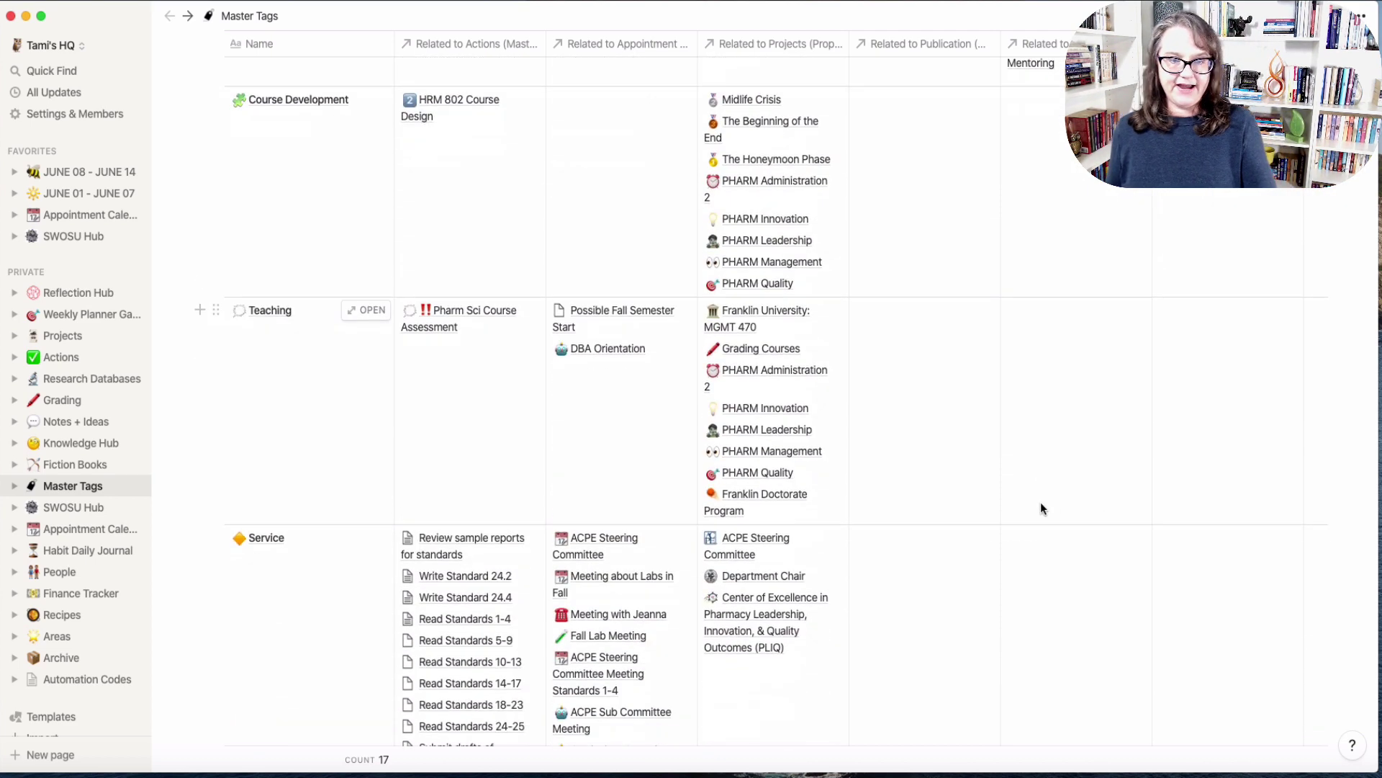
scroll(1040, 507, "down", 2)
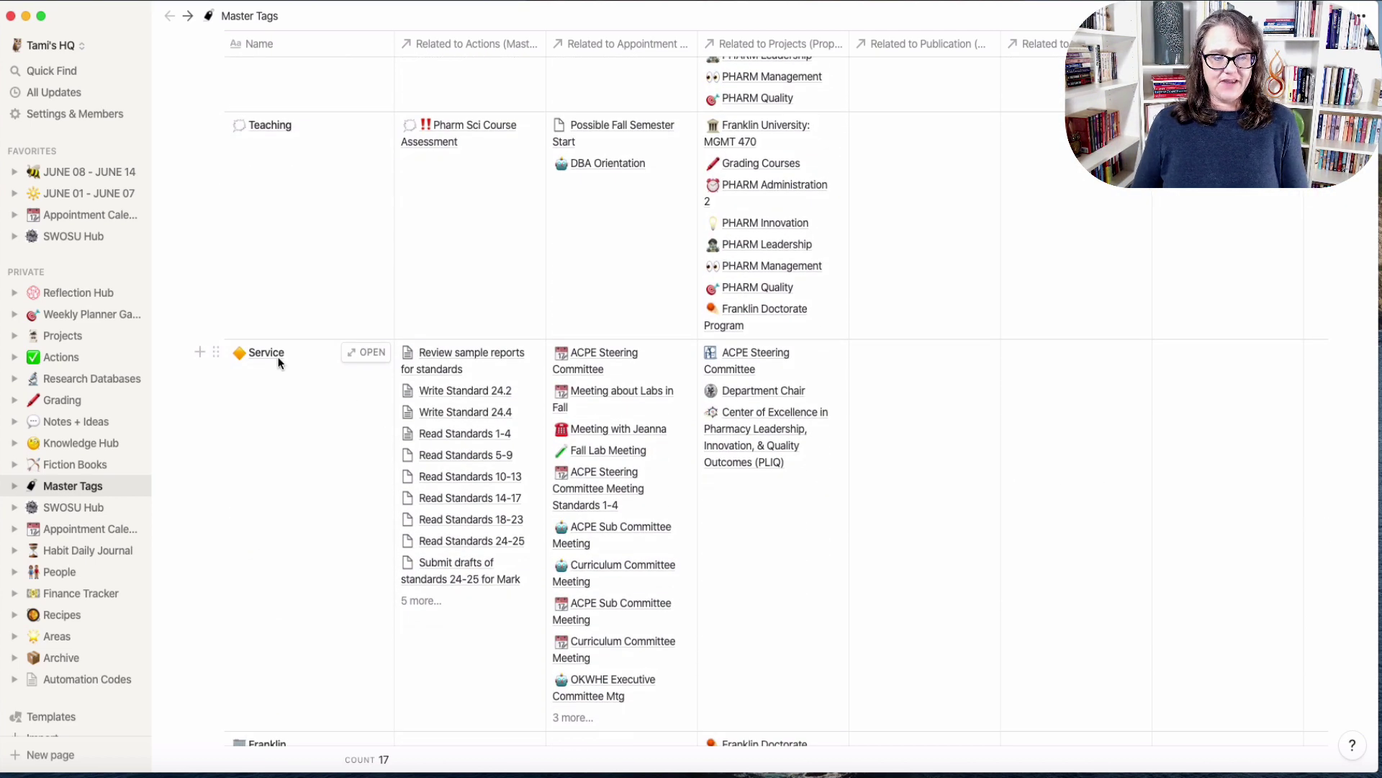
scroll(831, 607, "down", 1)
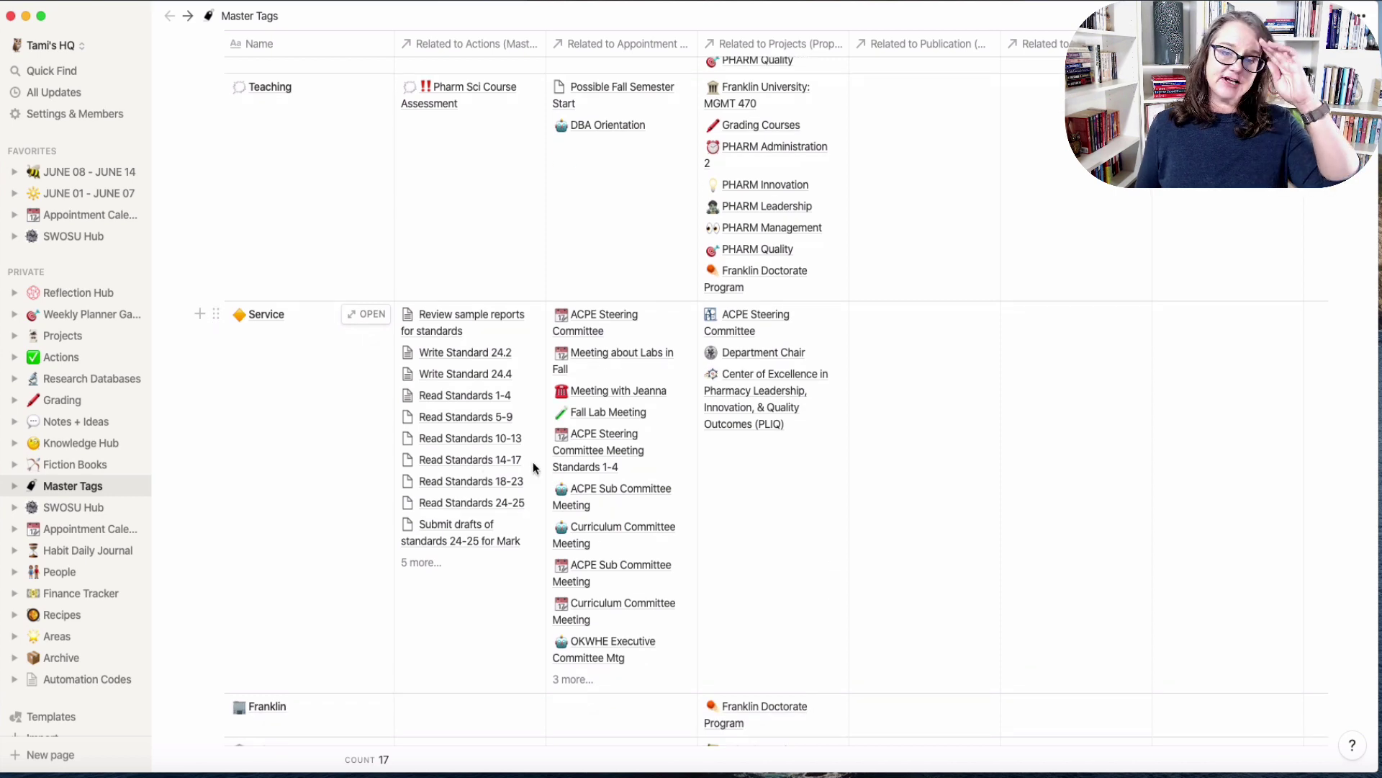
scroll(792, 508, "down", 10)
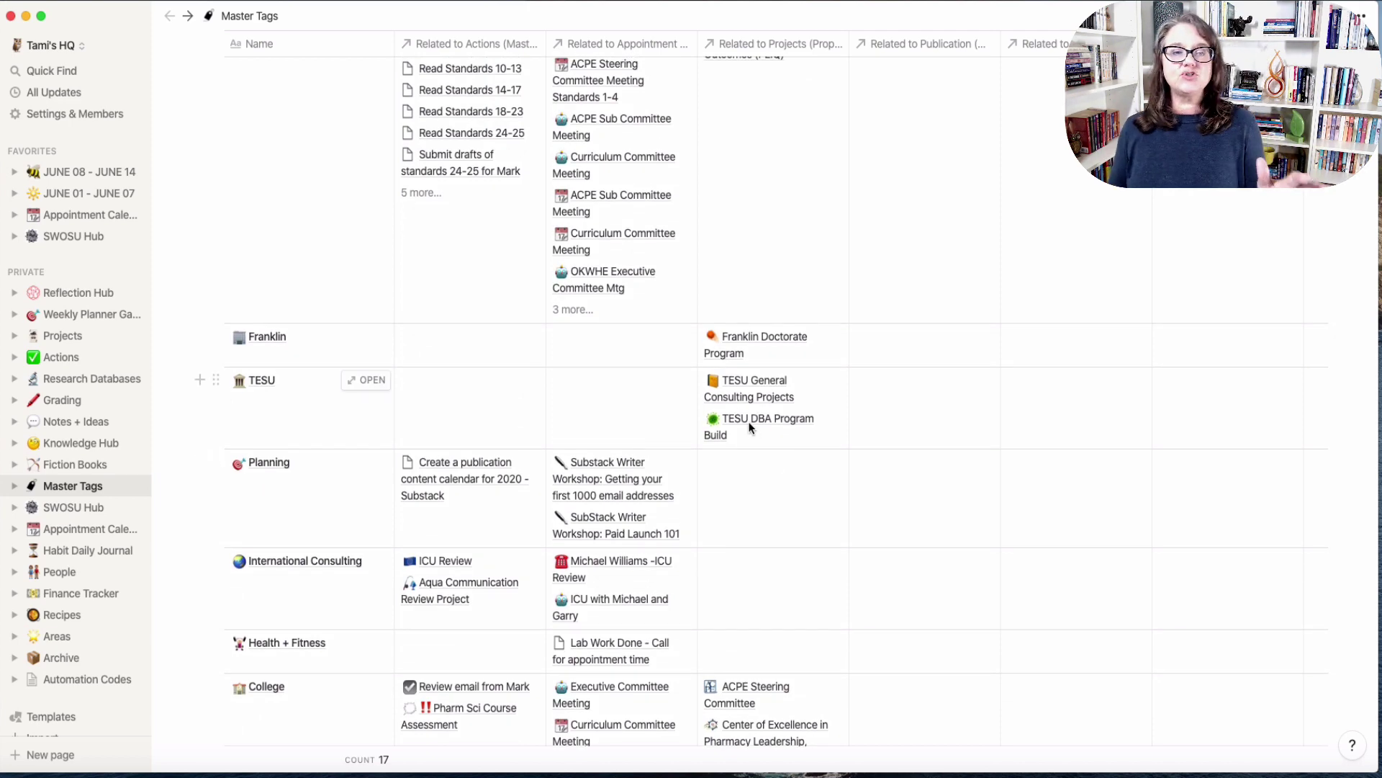
scroll(536, 383, "up", 15)
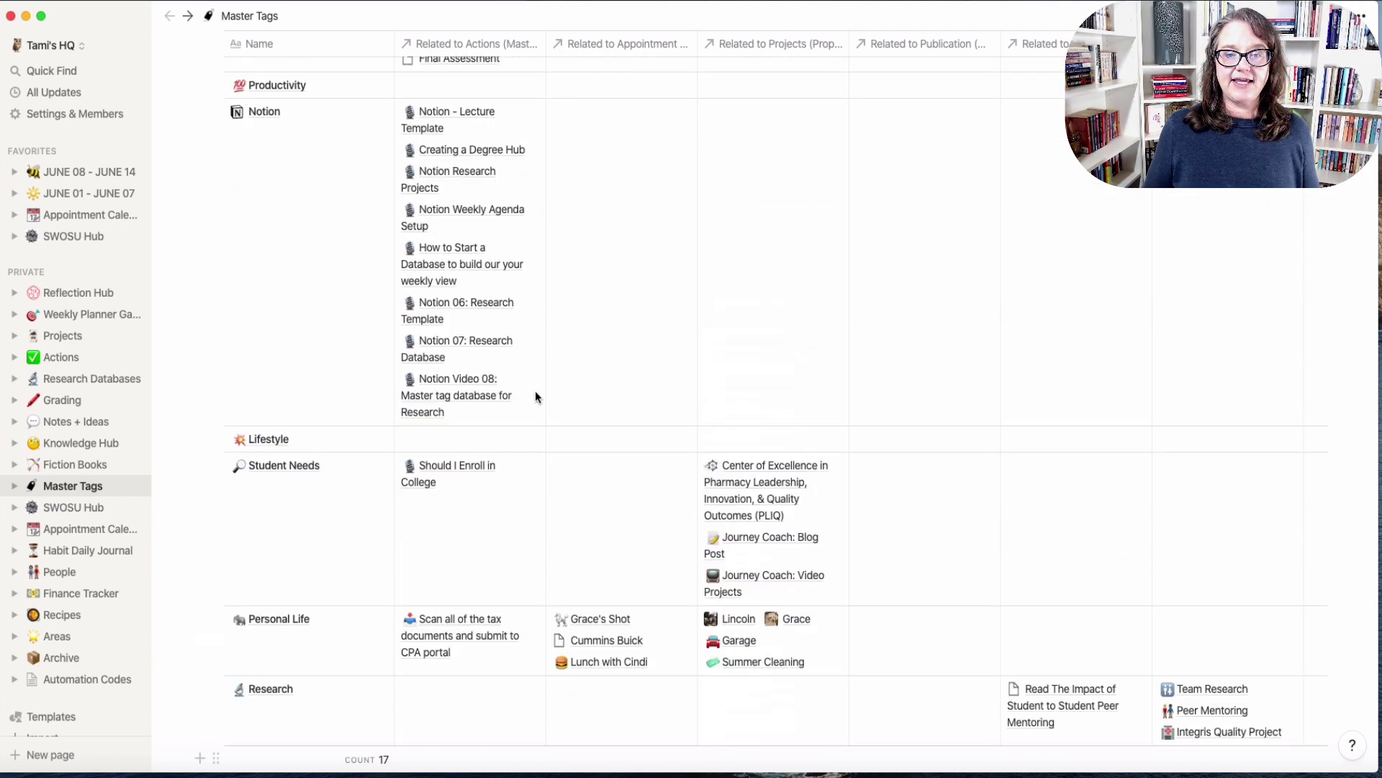
scroll(536, 393, "up", 10)
- Switch to The Journey Coach workspace and open Template Research Databases
left_click(87, 48)
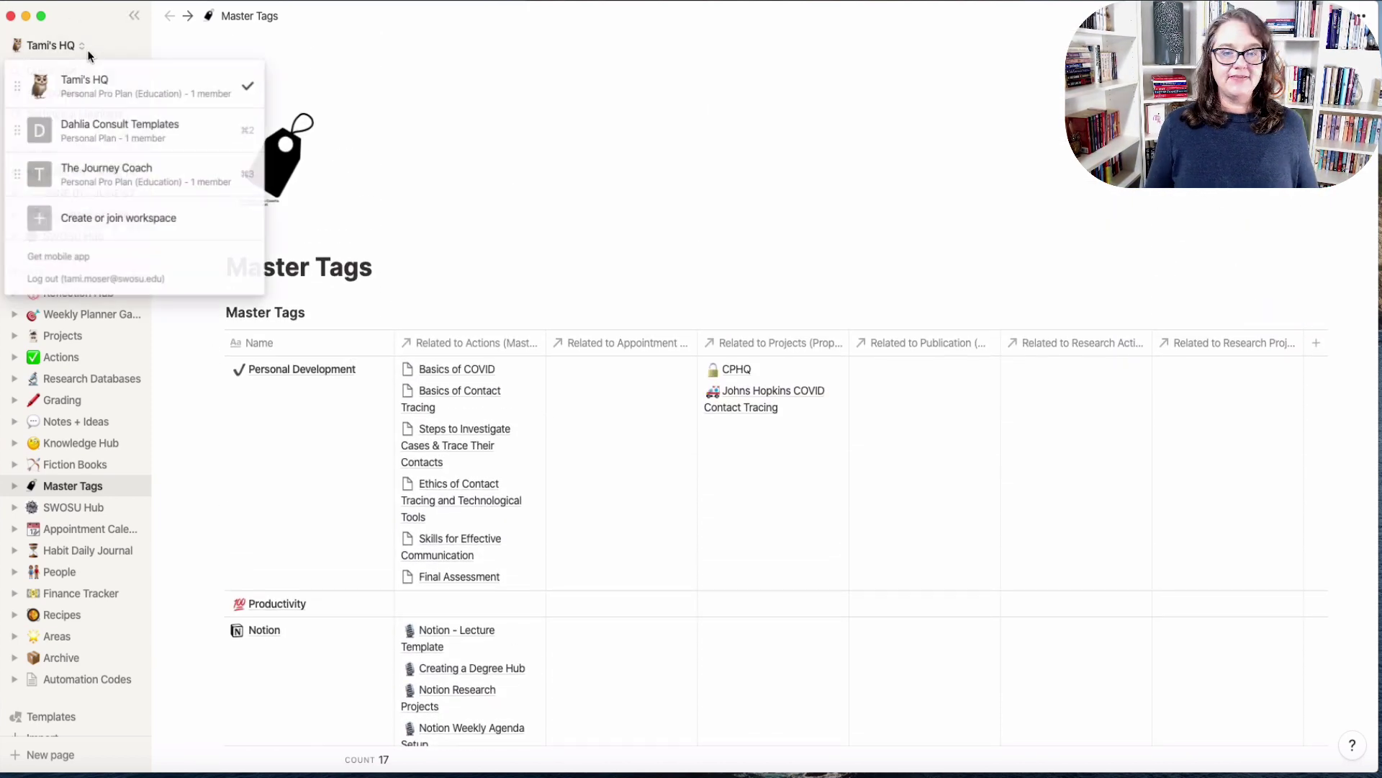
left_click(119, 180)
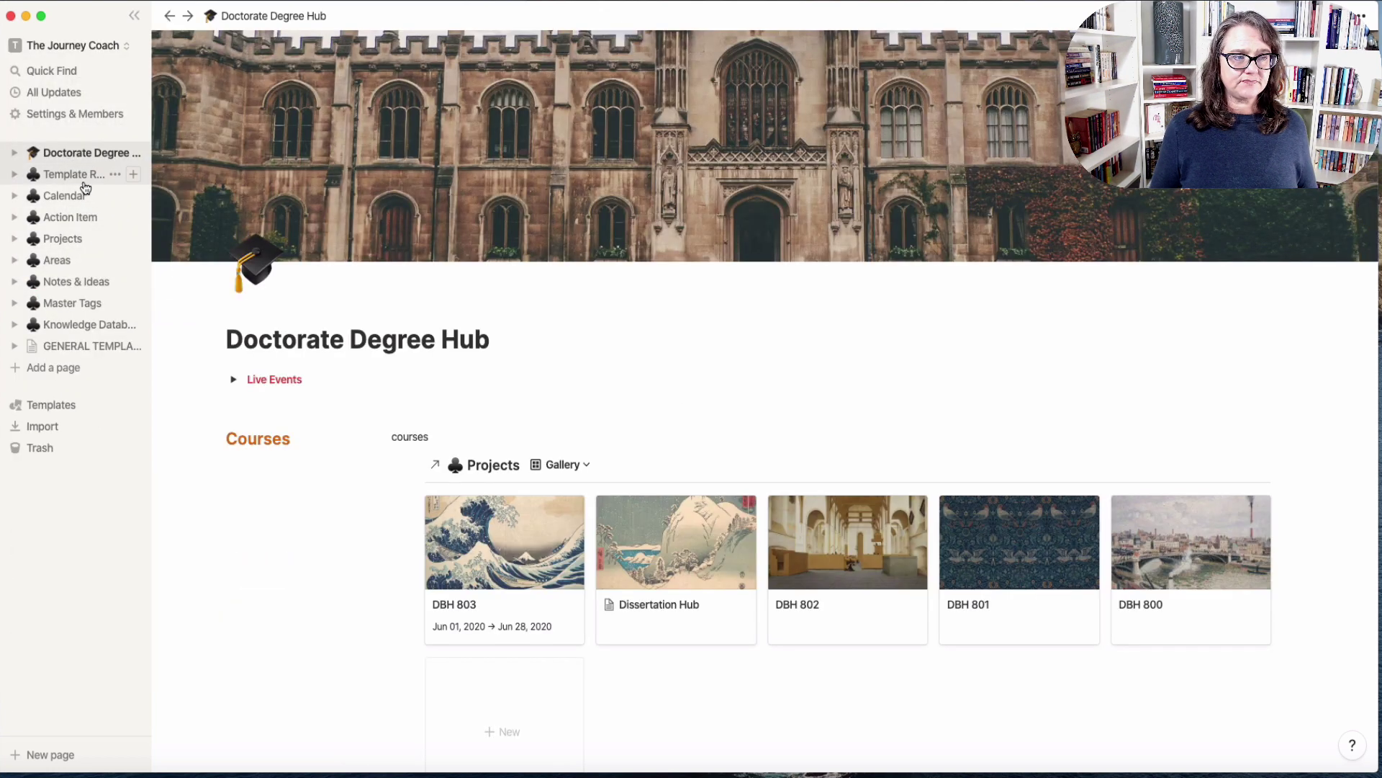
left_click(72, 176)
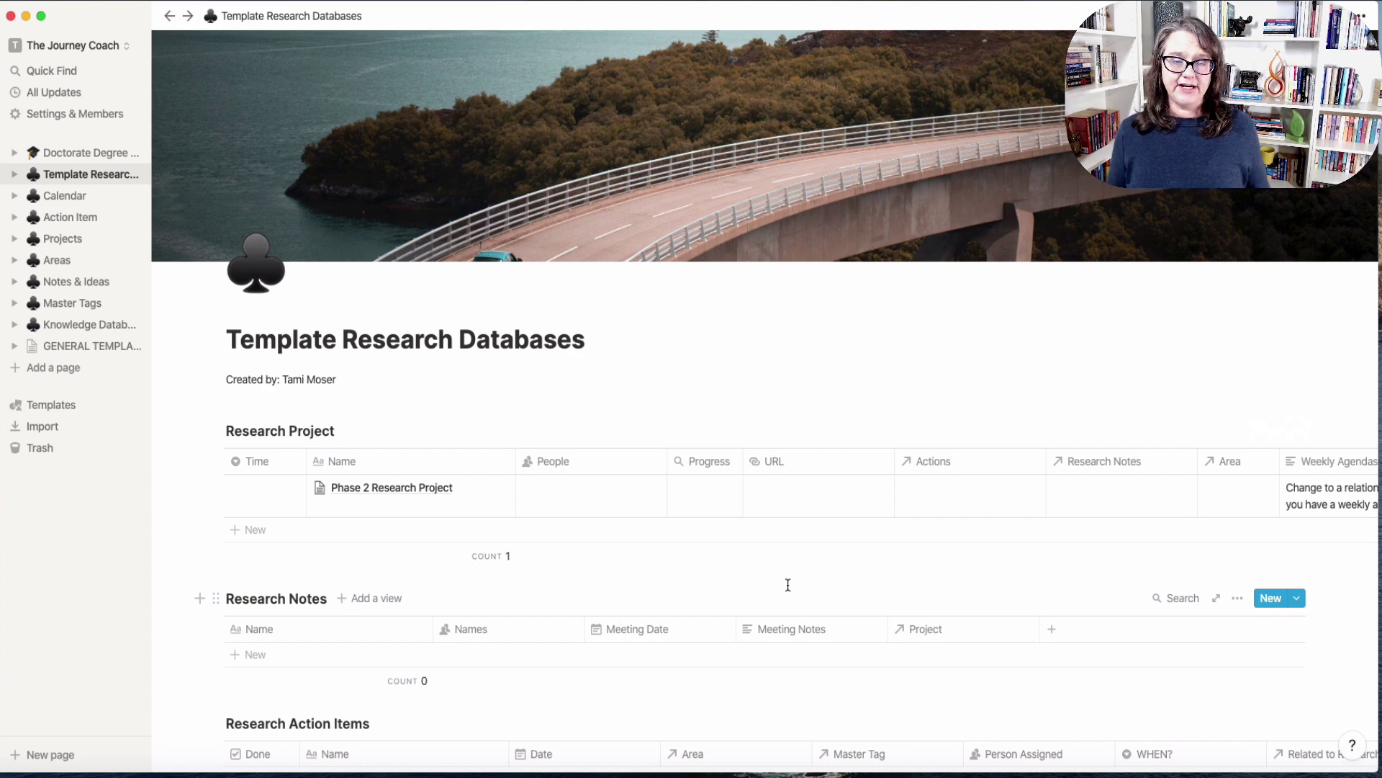
- Scroll down to the Master Tags table and add a new property column
scroll(792, 580, "down", 3)
scroll(793, 580, "down", 1)
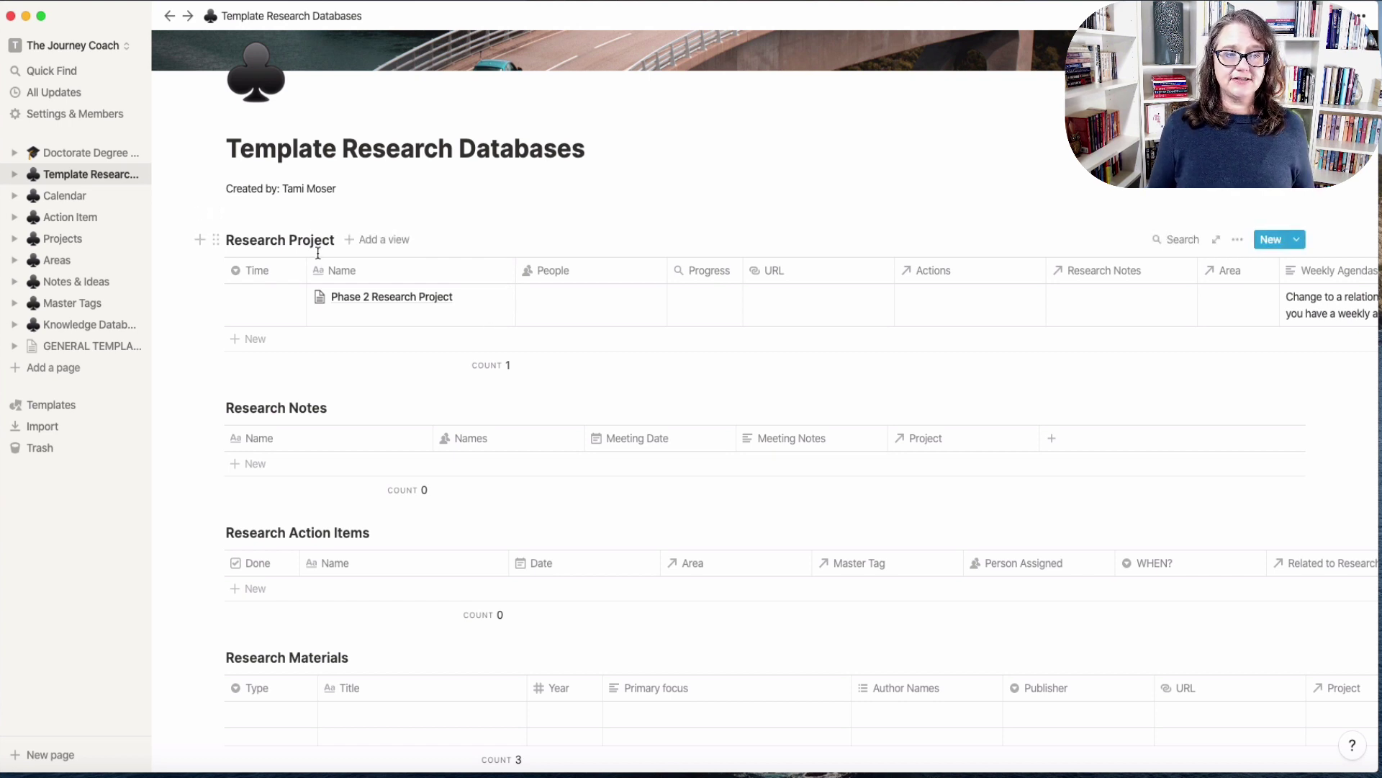
scroll(345, 412, "down", 3)
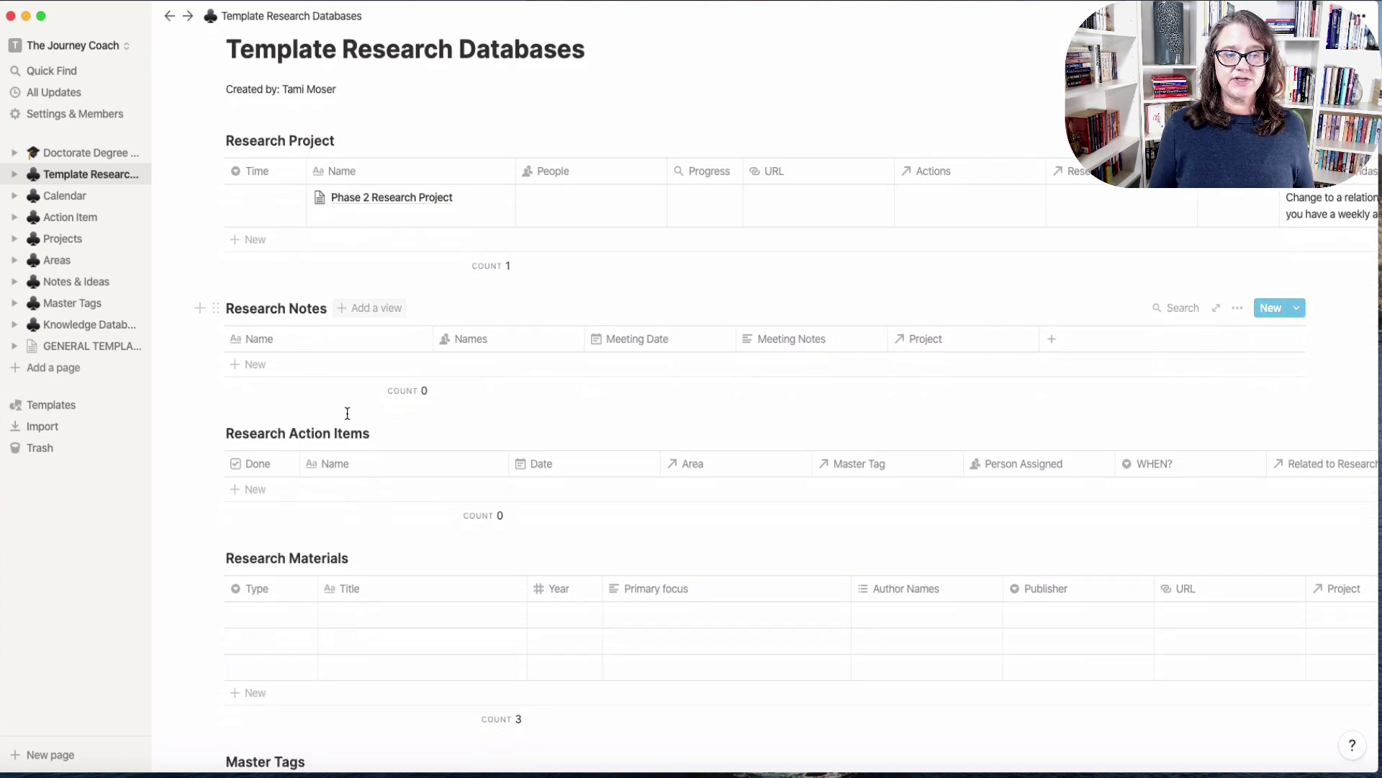
scroll(411, 565, "down", 7)
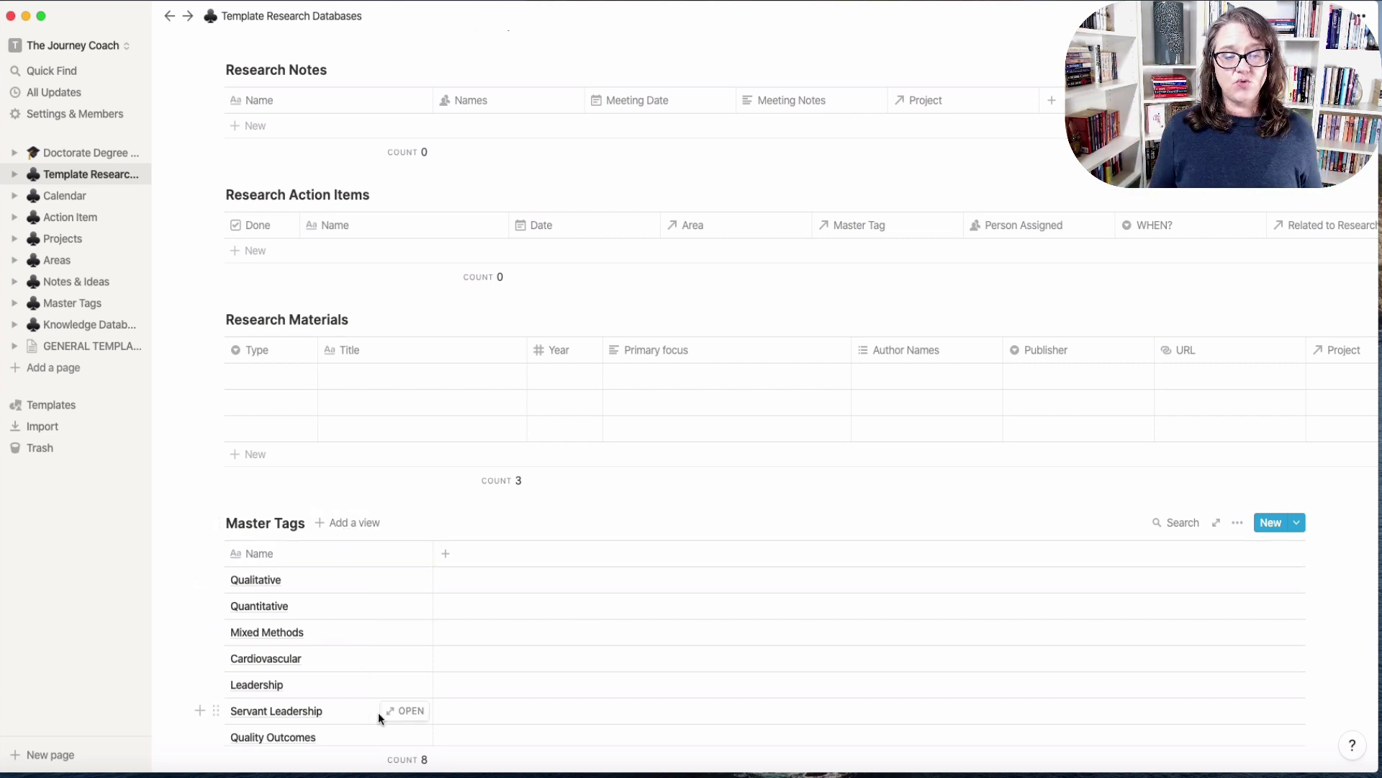
scroll(379, 711, "down", 2)
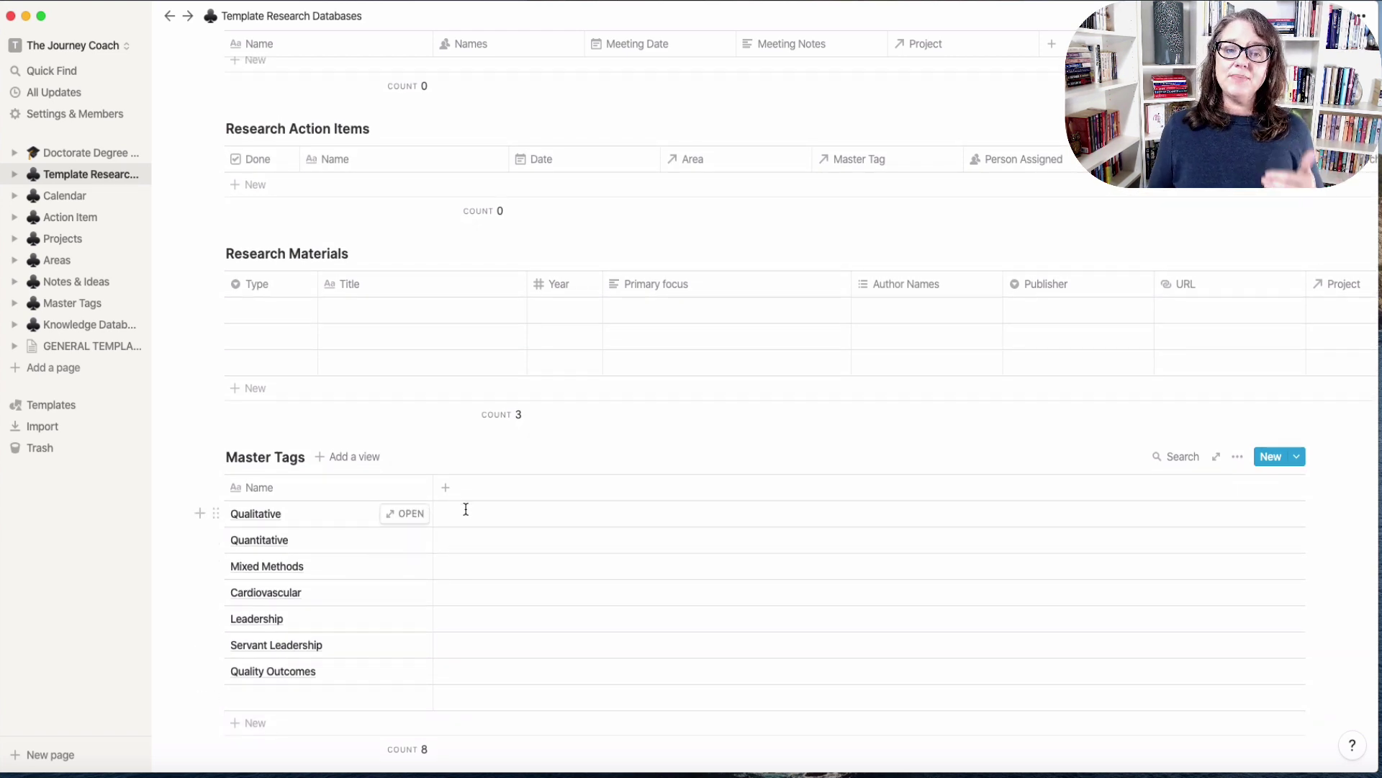
left_click(466, 487)
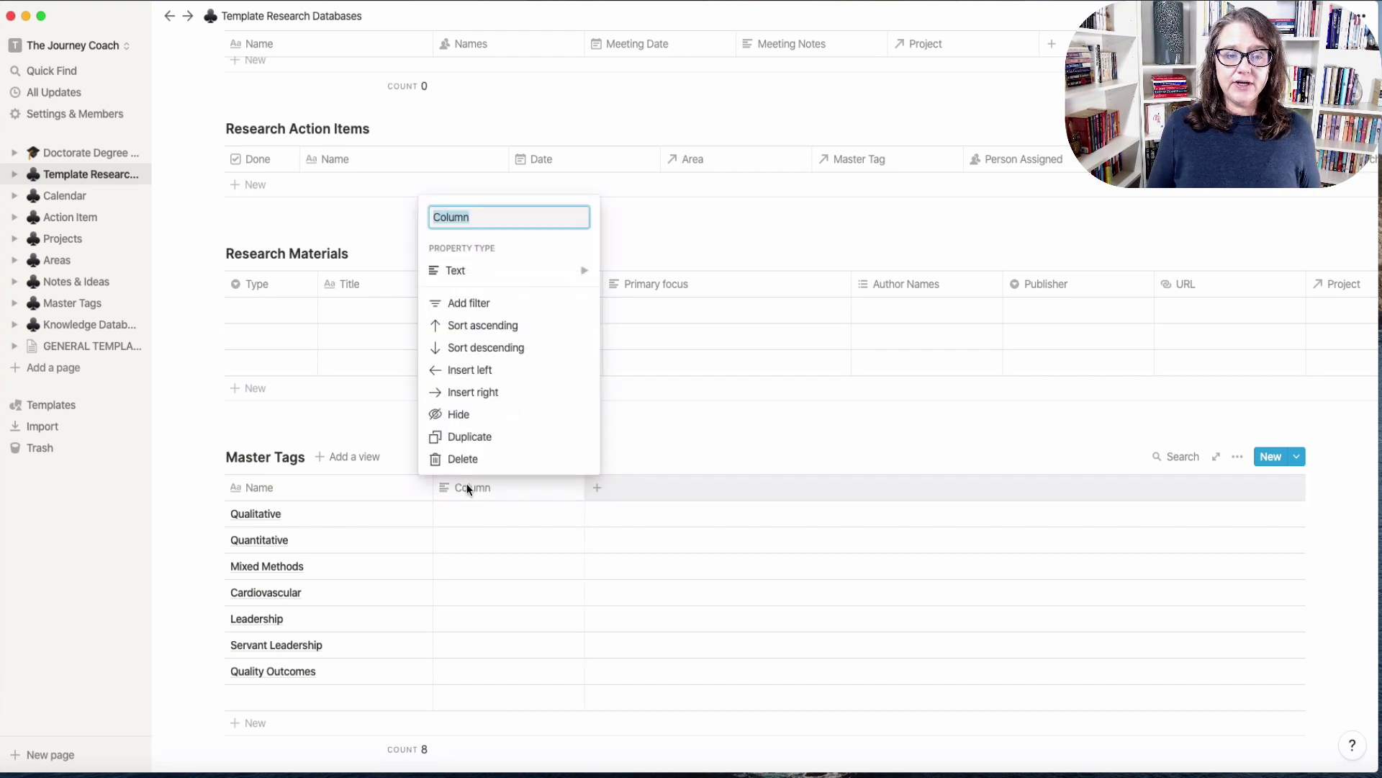
- Make the new Master Tags property a relation to the Research Materials database
mouse_move(492, 281)
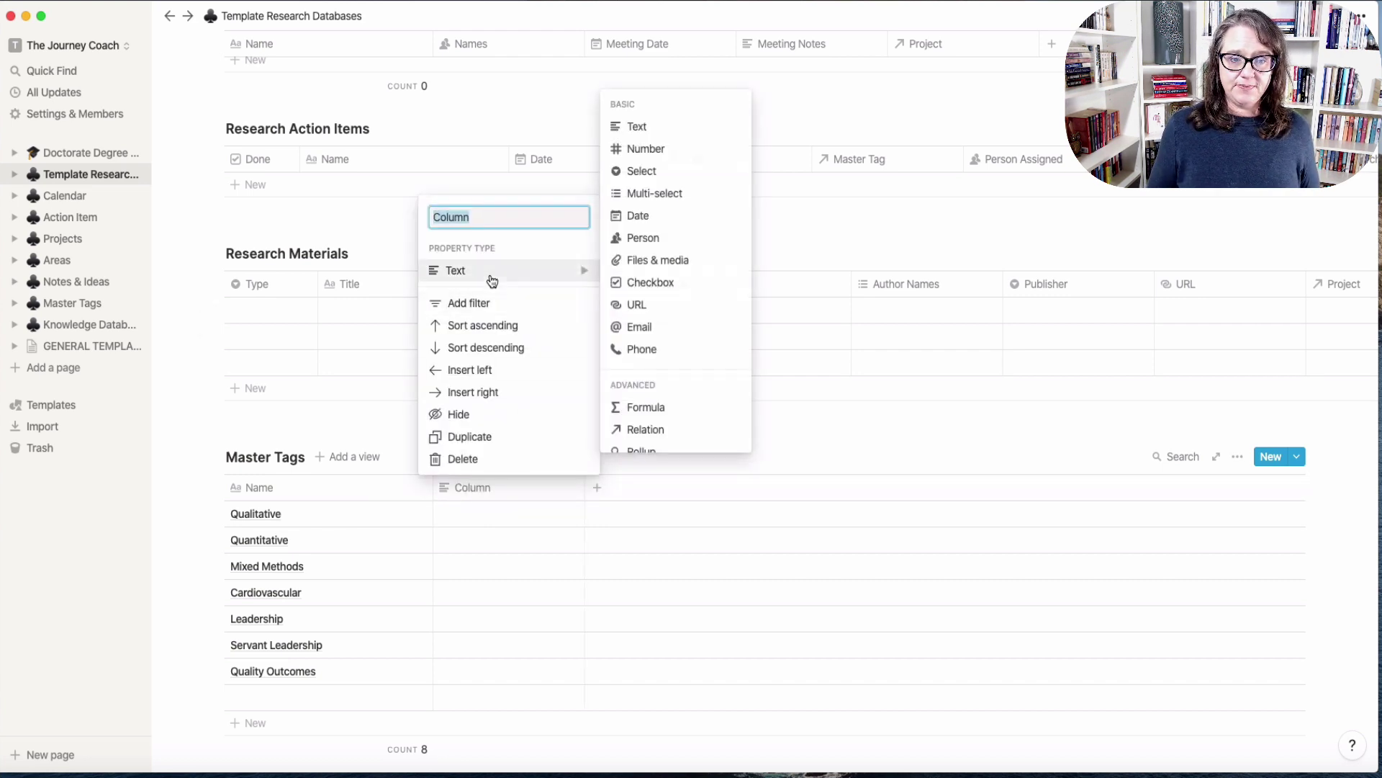
left_click(645, 429)
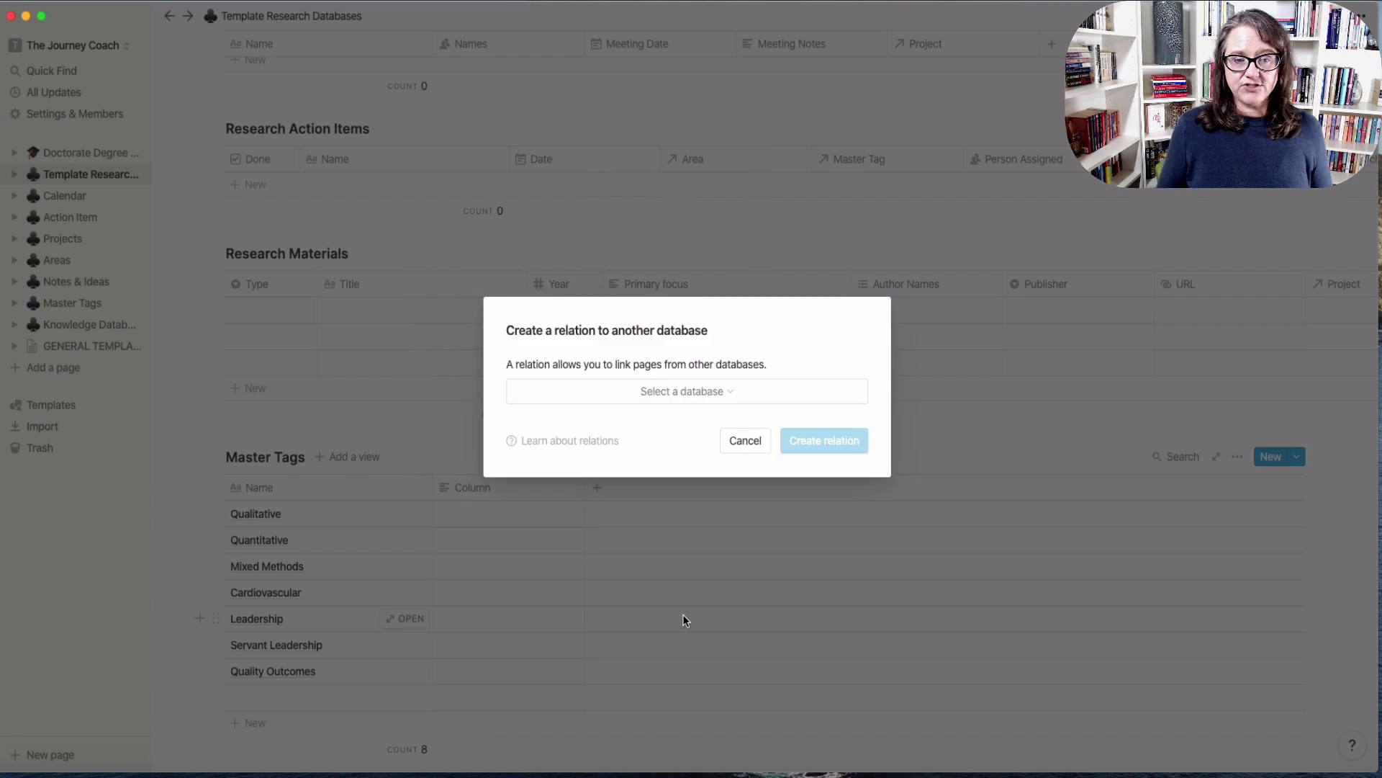
left_click(593, 396)
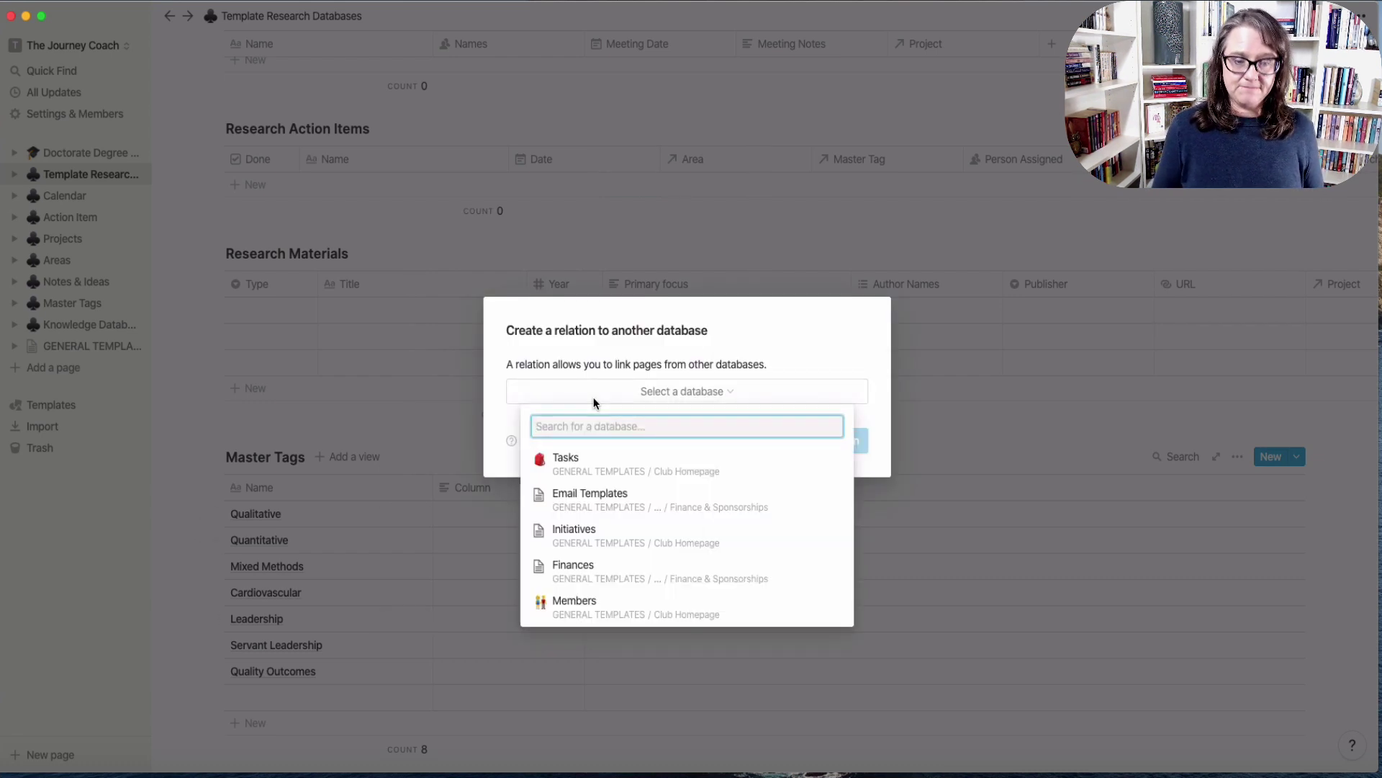
type("research")
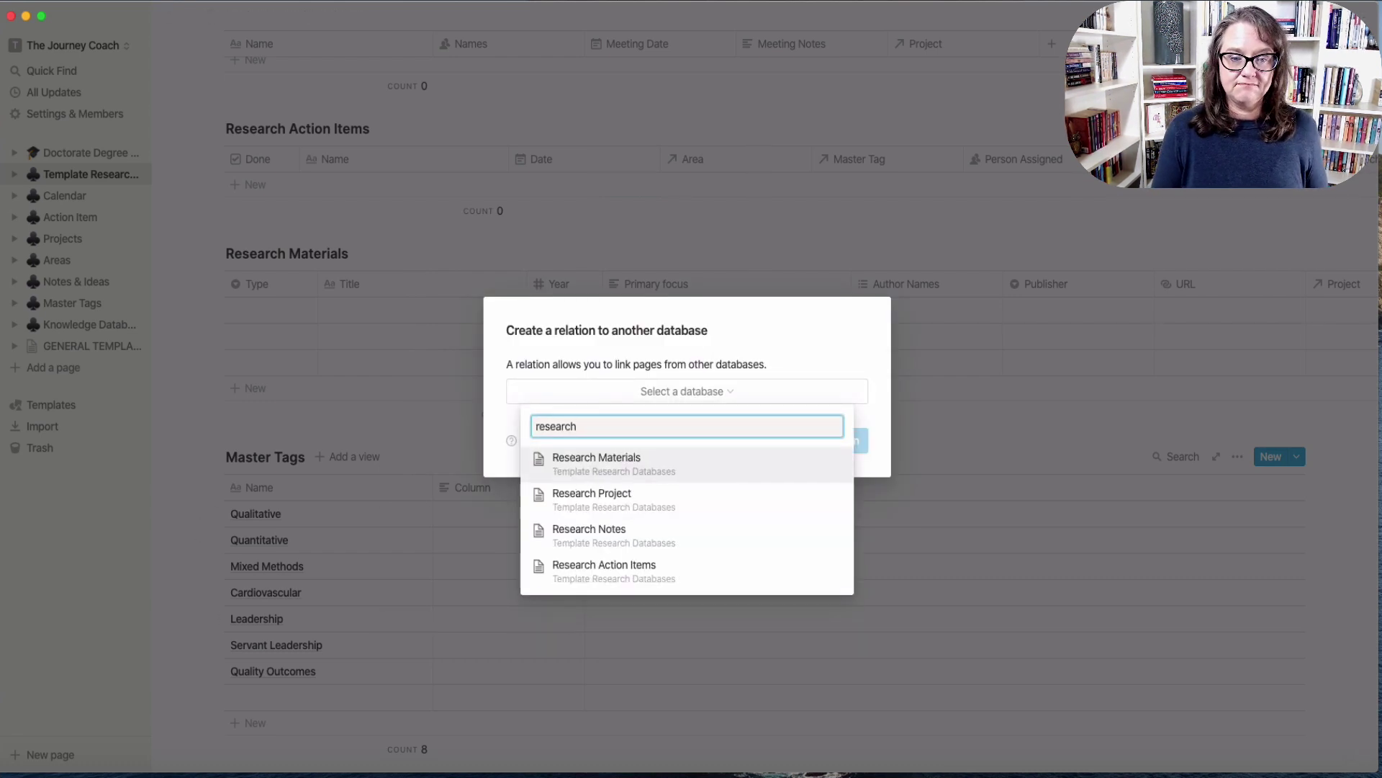
left_click(670, 479)
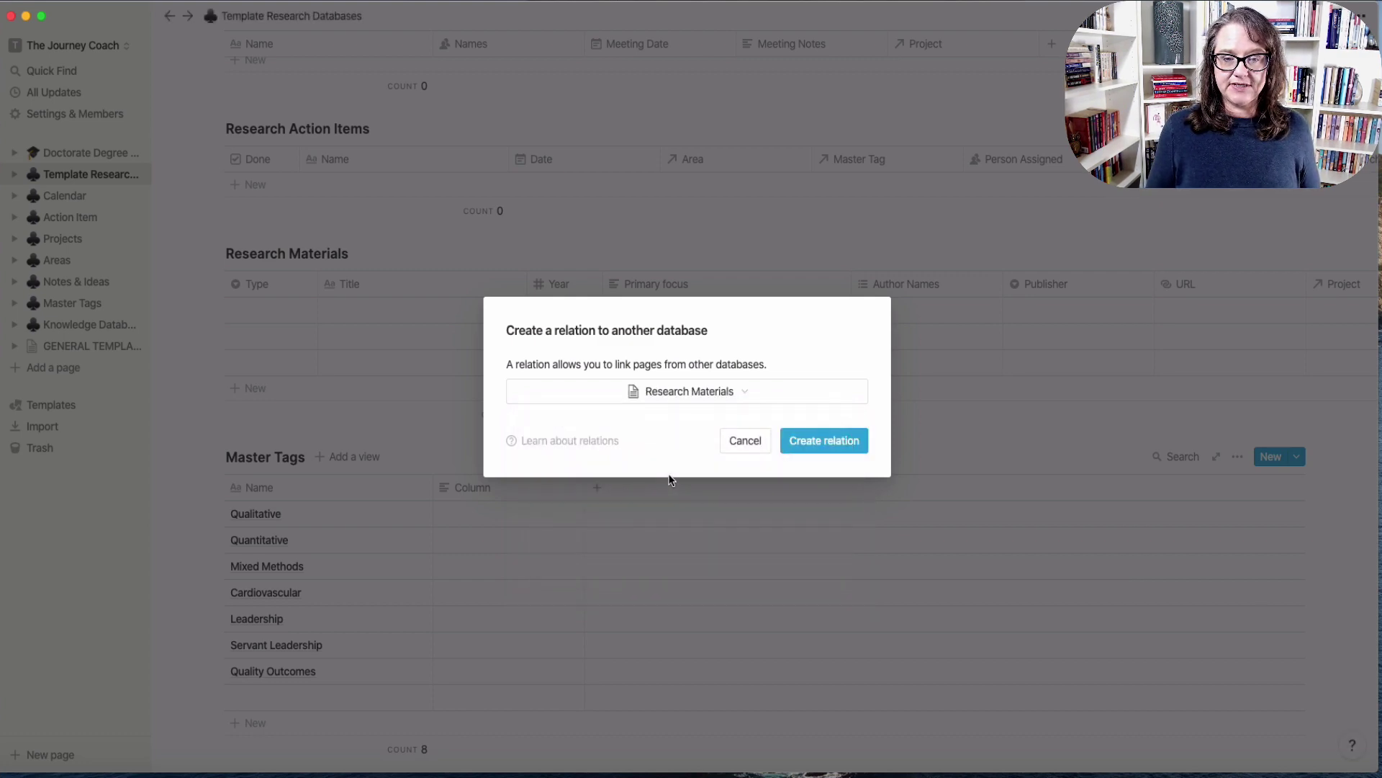
left_click(827, 441)
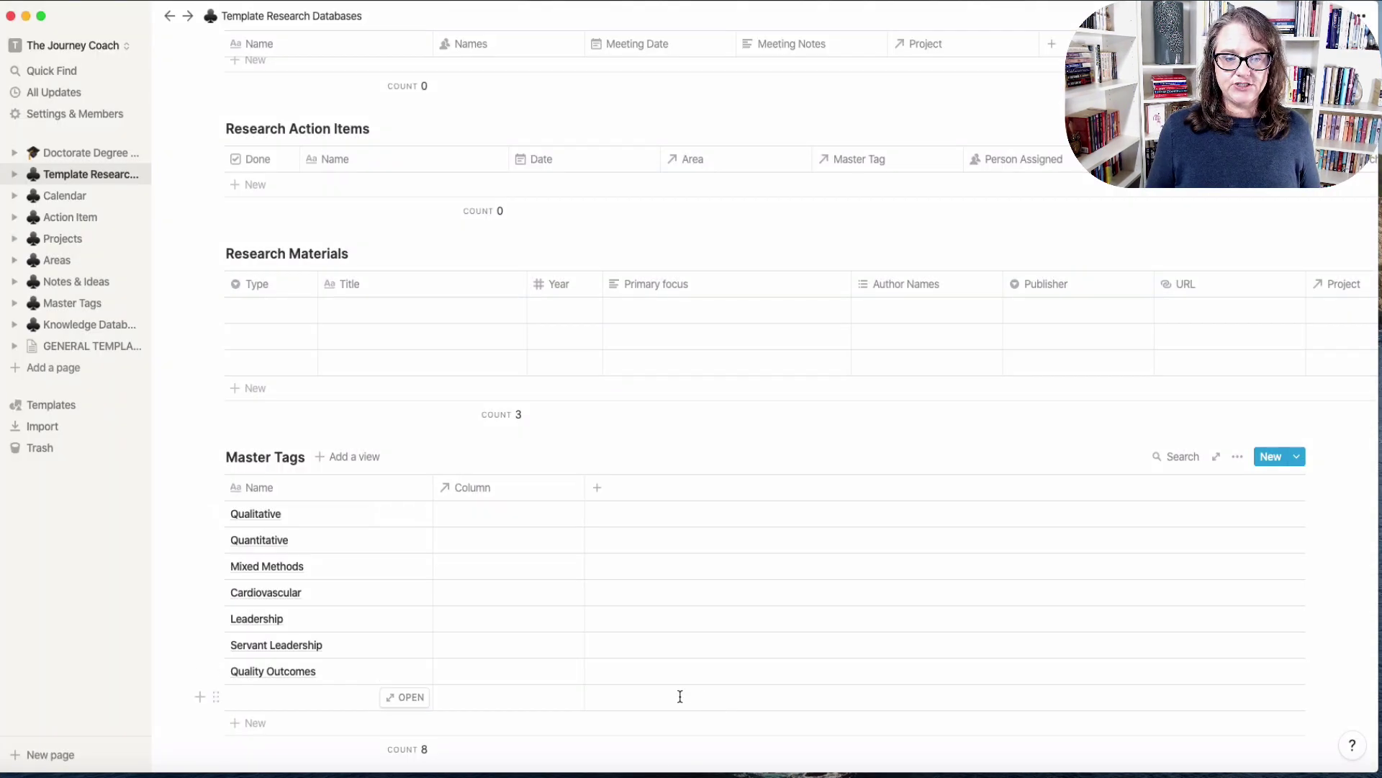
- Rename the new relation column to Research Materials
left_click(478, 491)
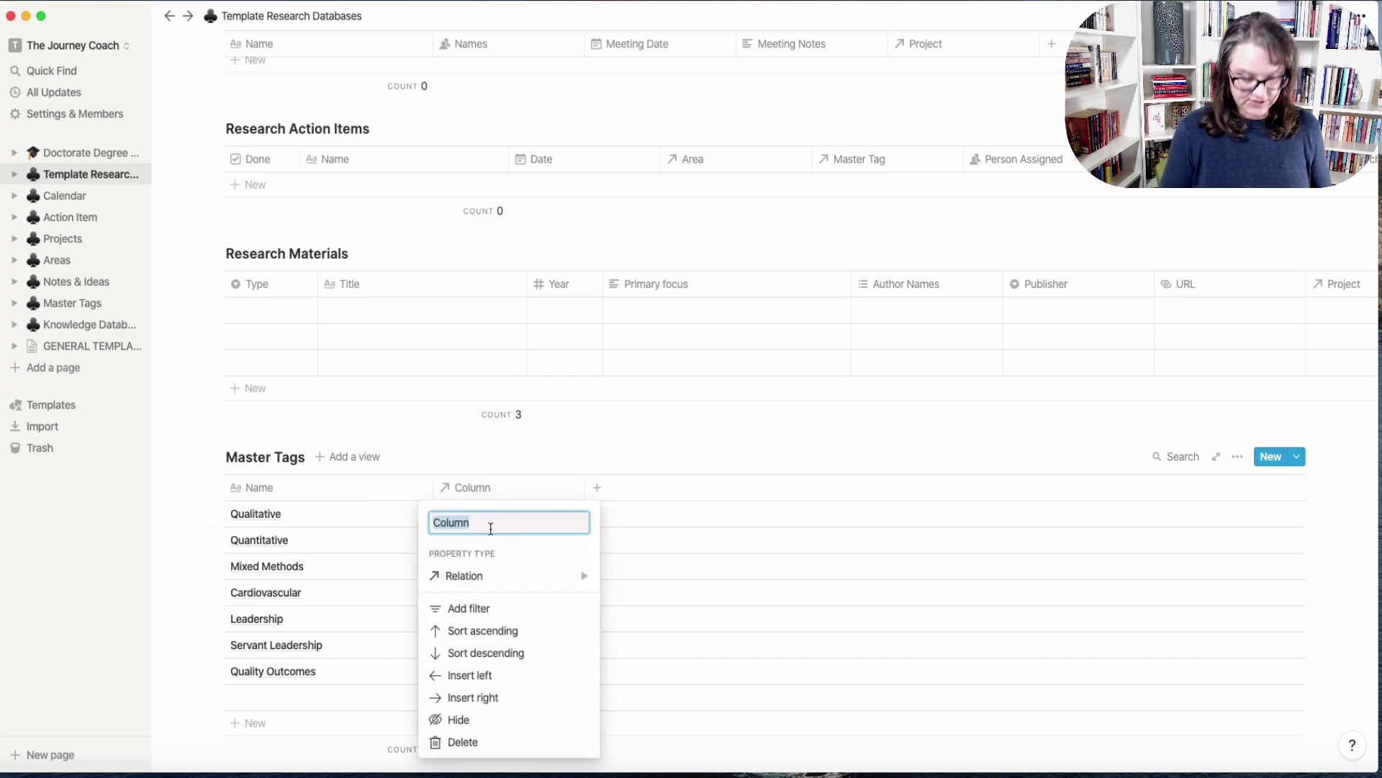
type("Resear")
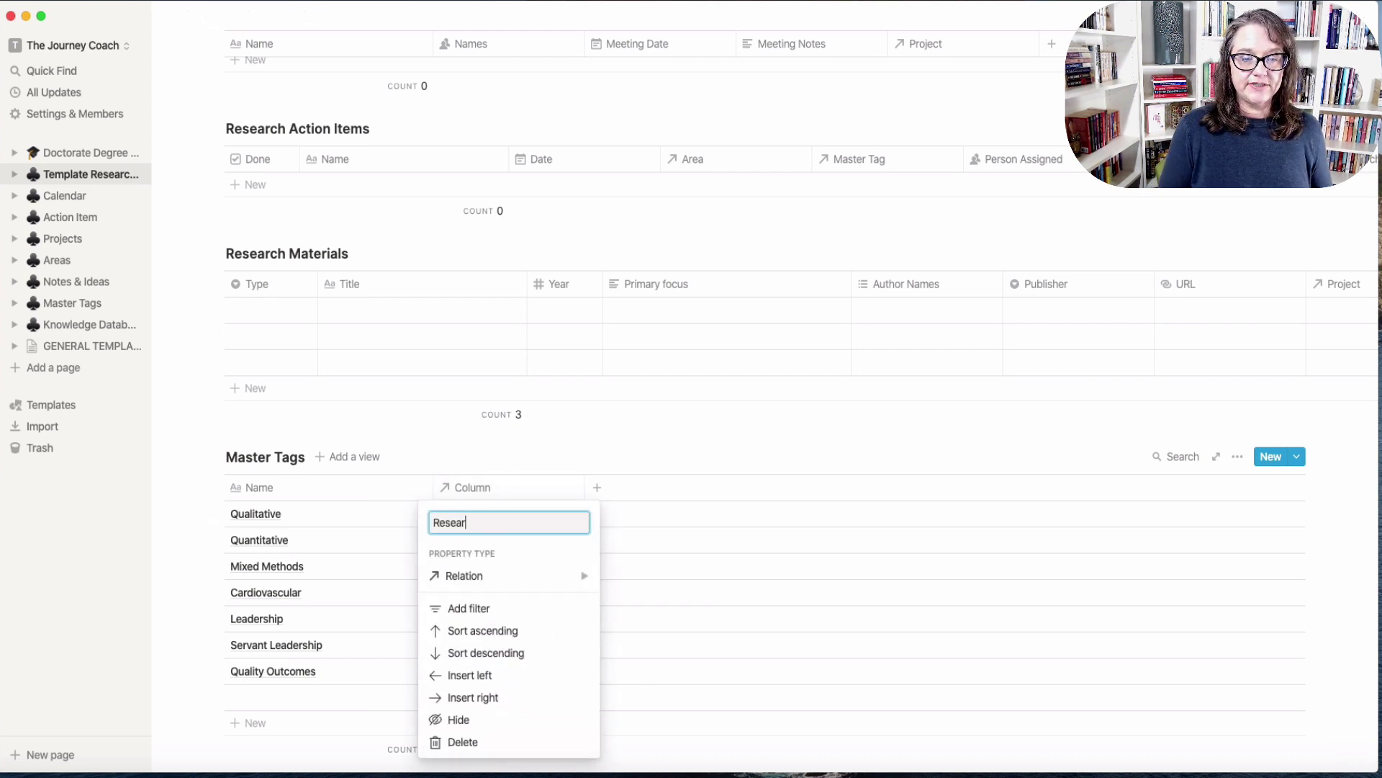
type("ch Materials")
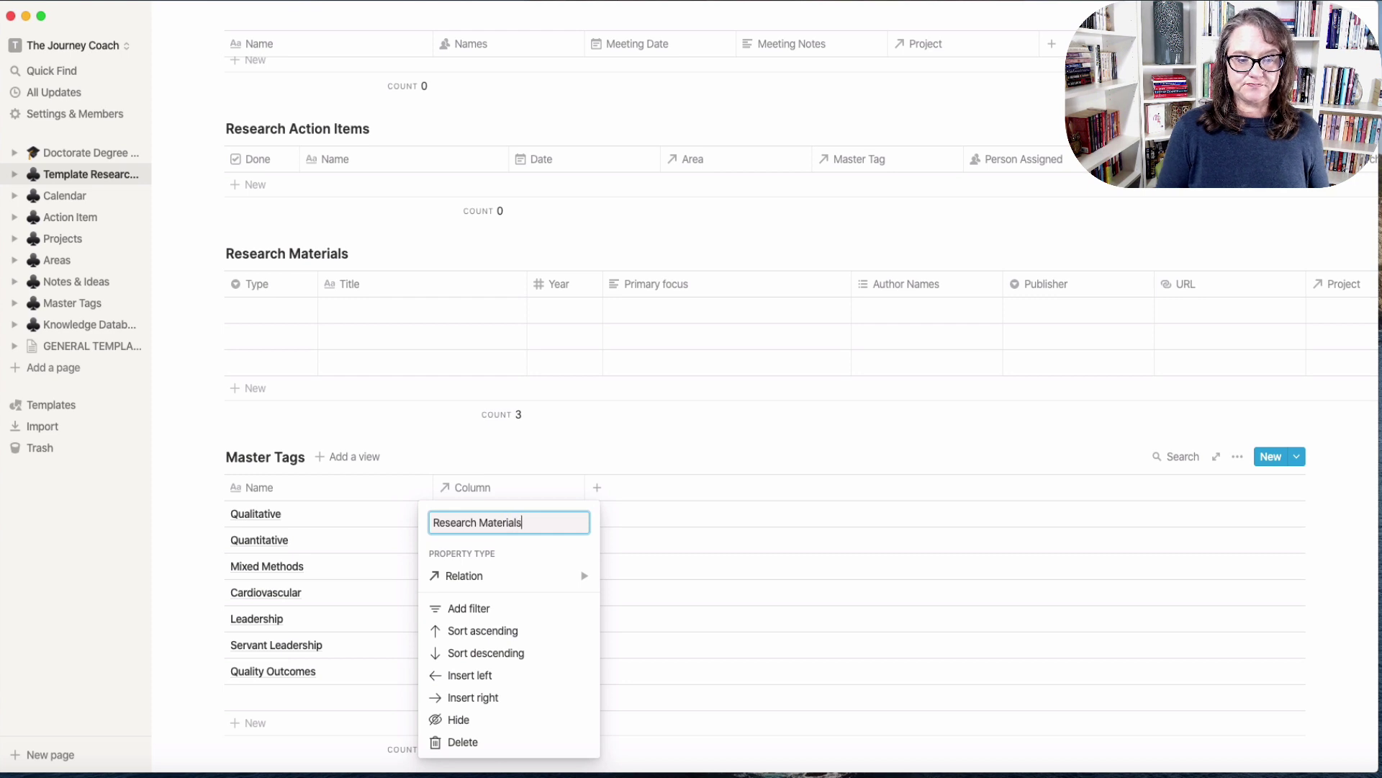
key("Return")
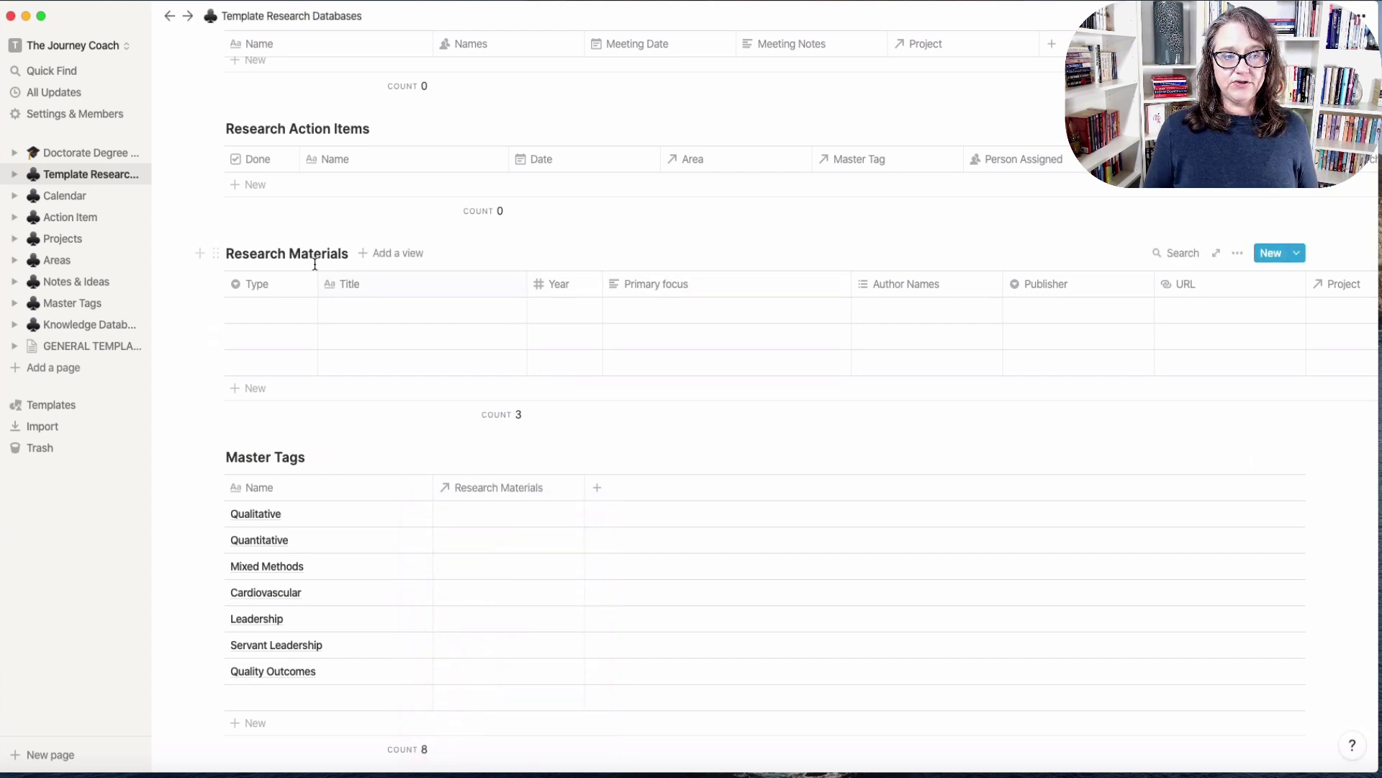
scroll(759, 337, "right", 5)
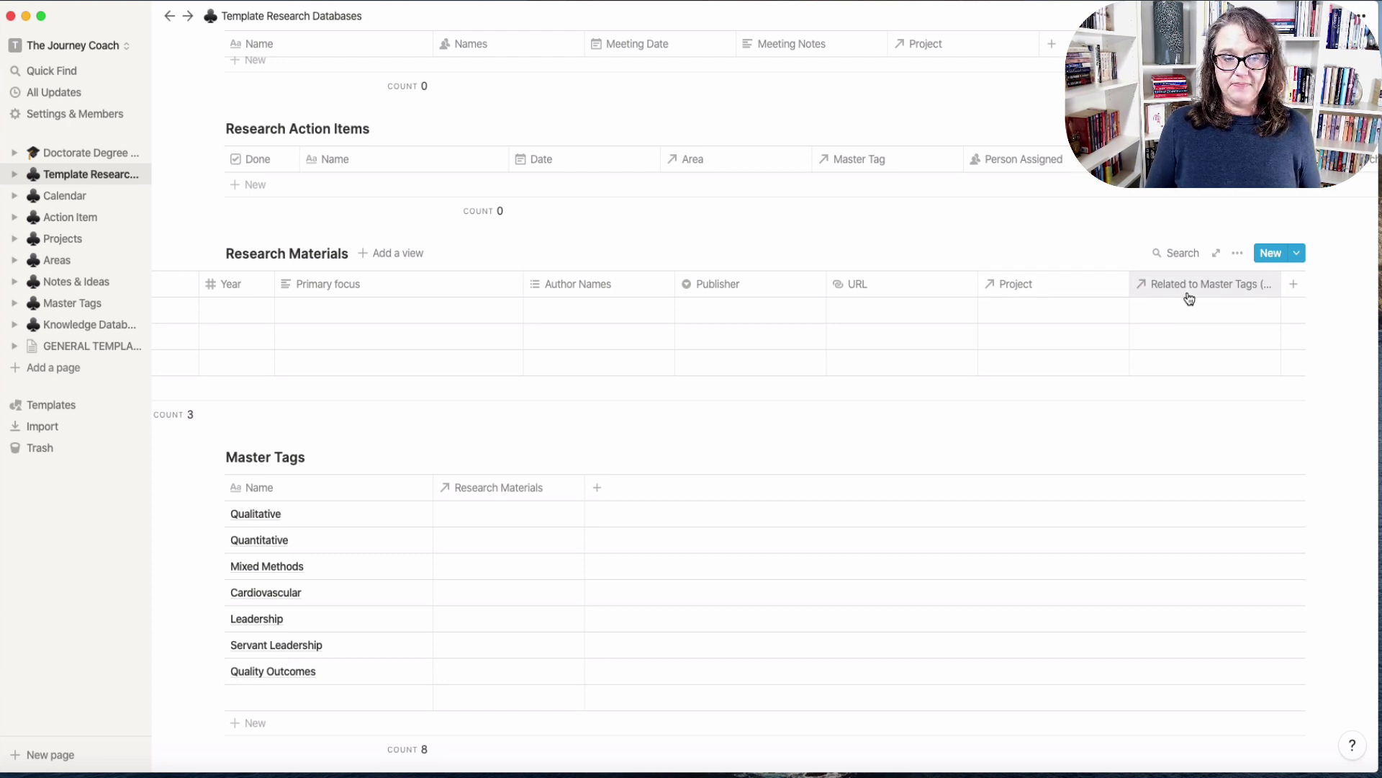
scroll(1189, 298, "left", 5)
- Add an Action Items relation column linked to Research Action Items
left_click(600, 489)
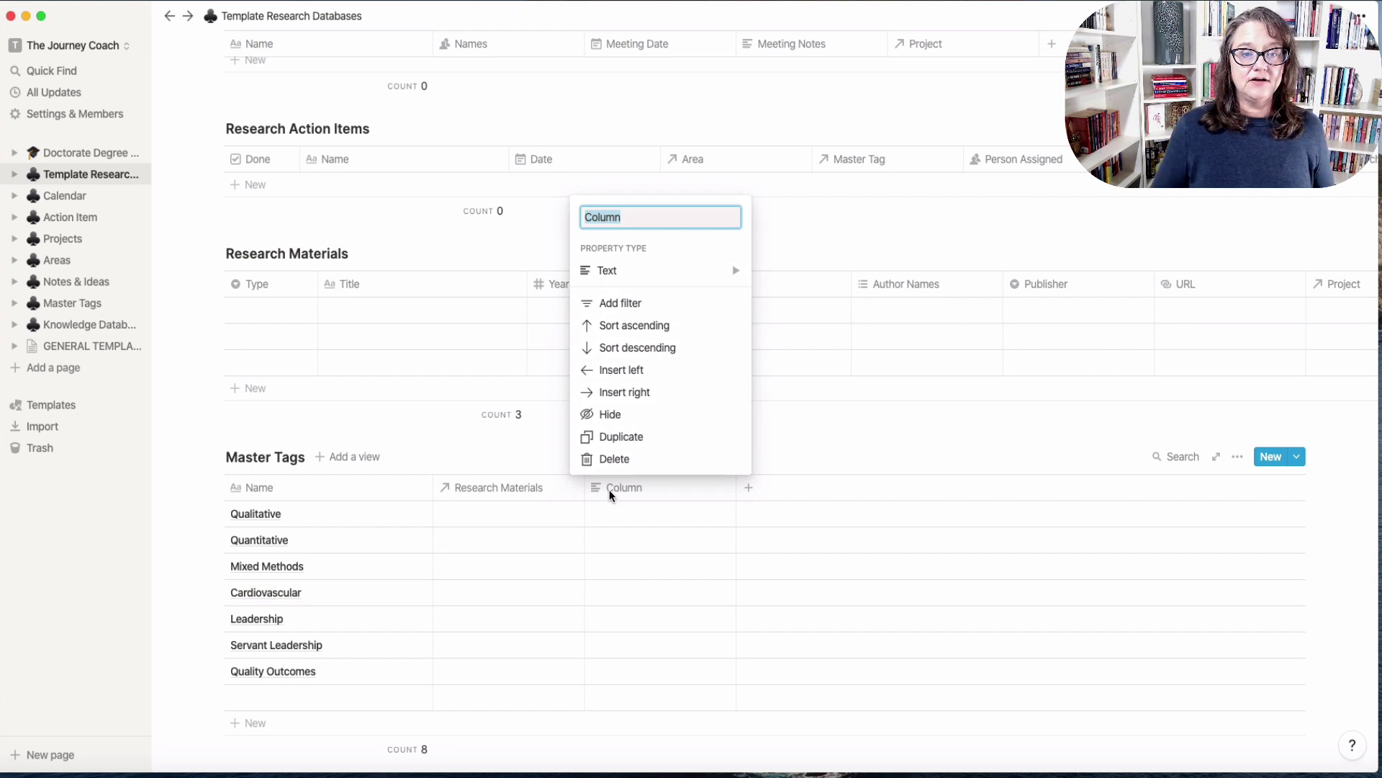
type("Action Ite")
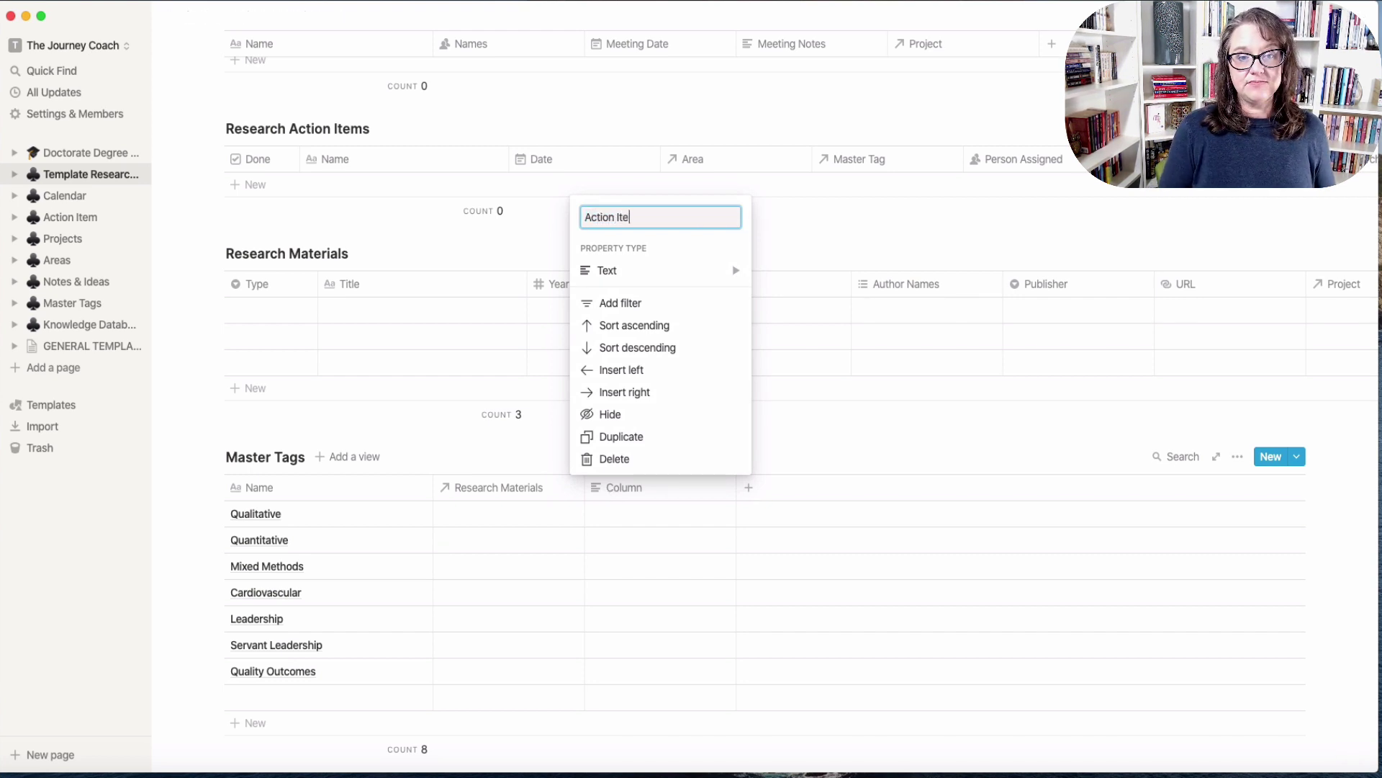
type("ms")
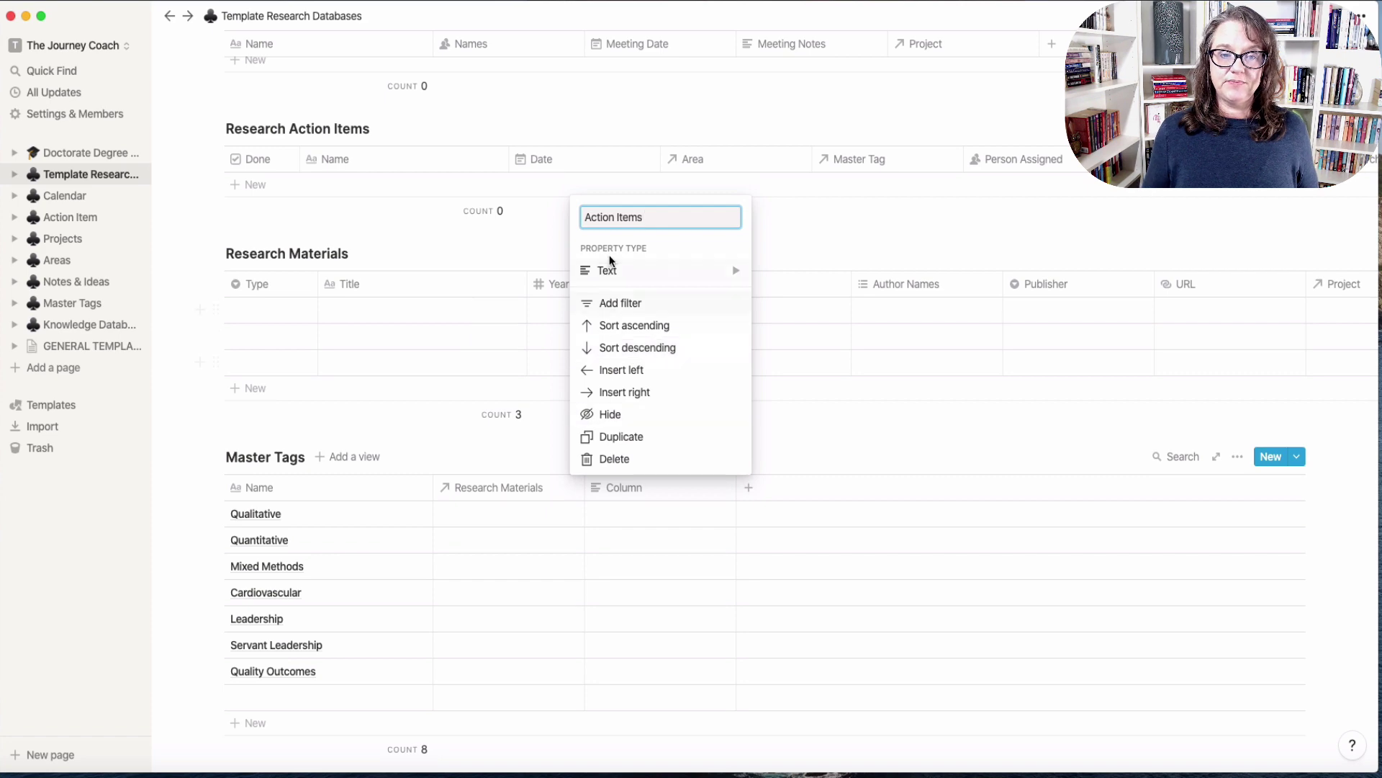
mouse_move(607, 272)
left_click(807, 433)
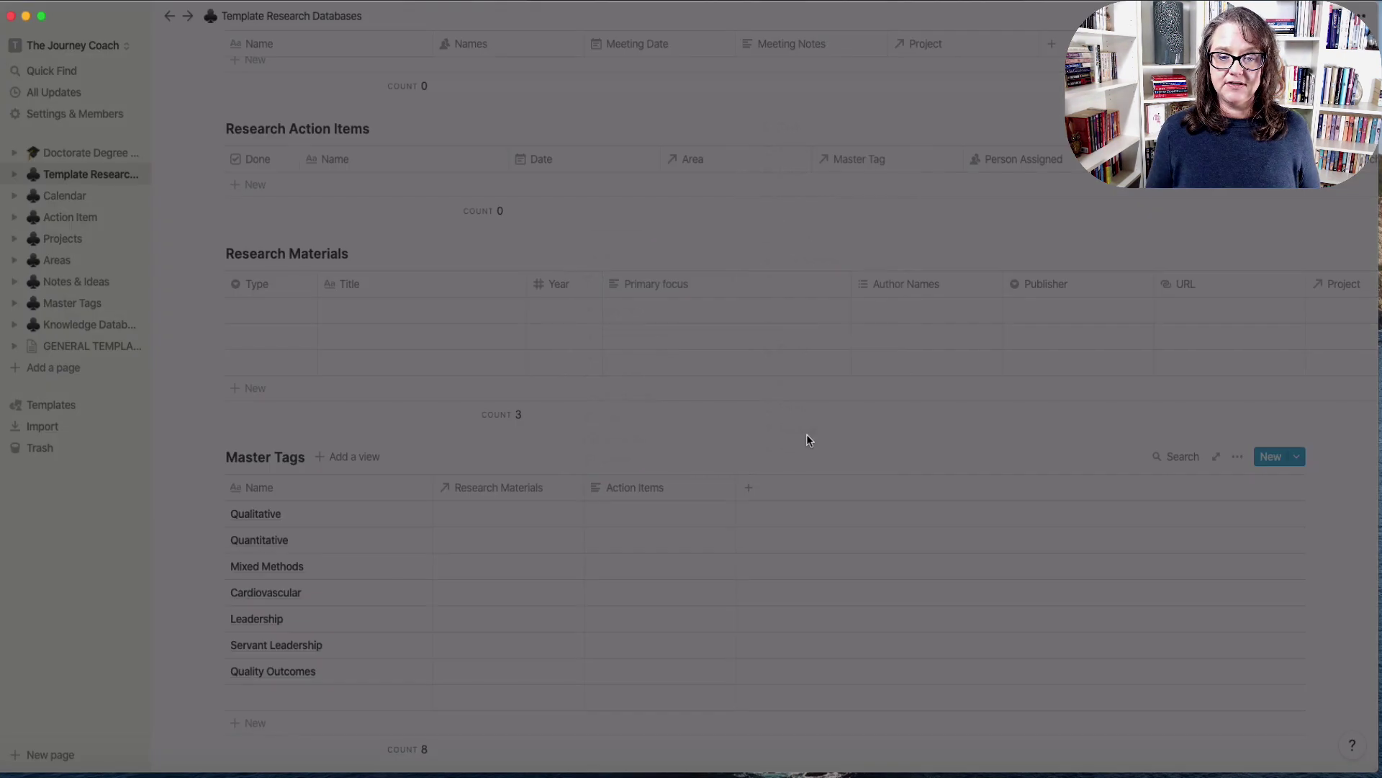
left_click(676, 395)
type("resear")
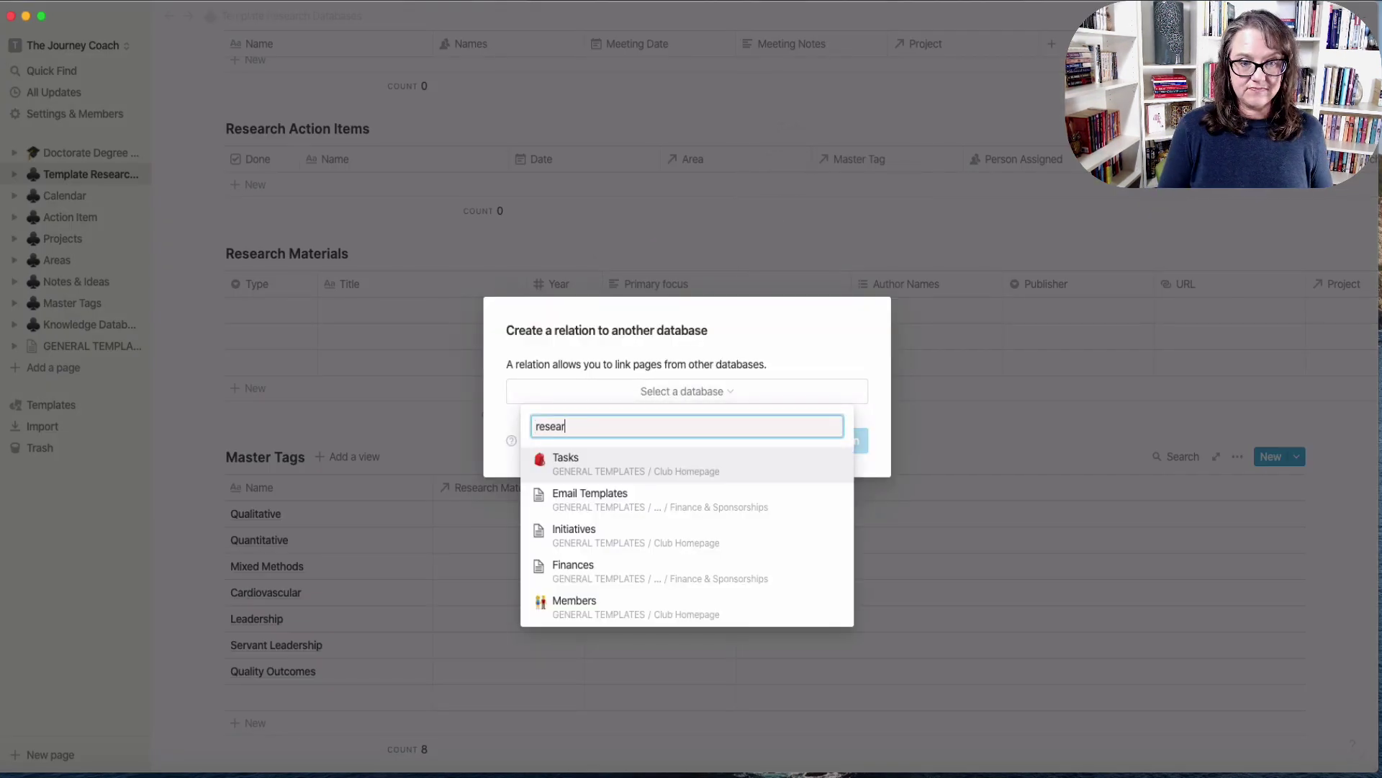
type("ch")
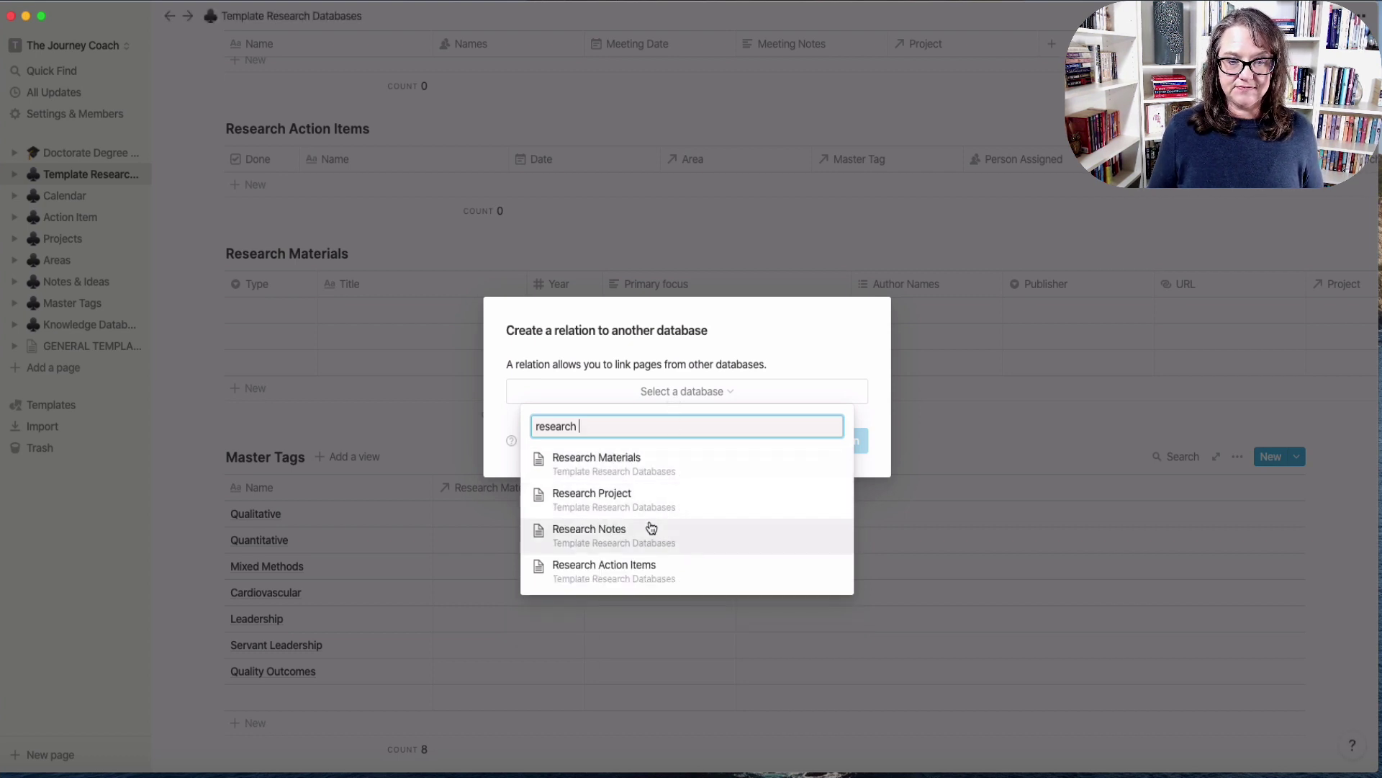
left_click(651, 571)
left_click(824, 441)
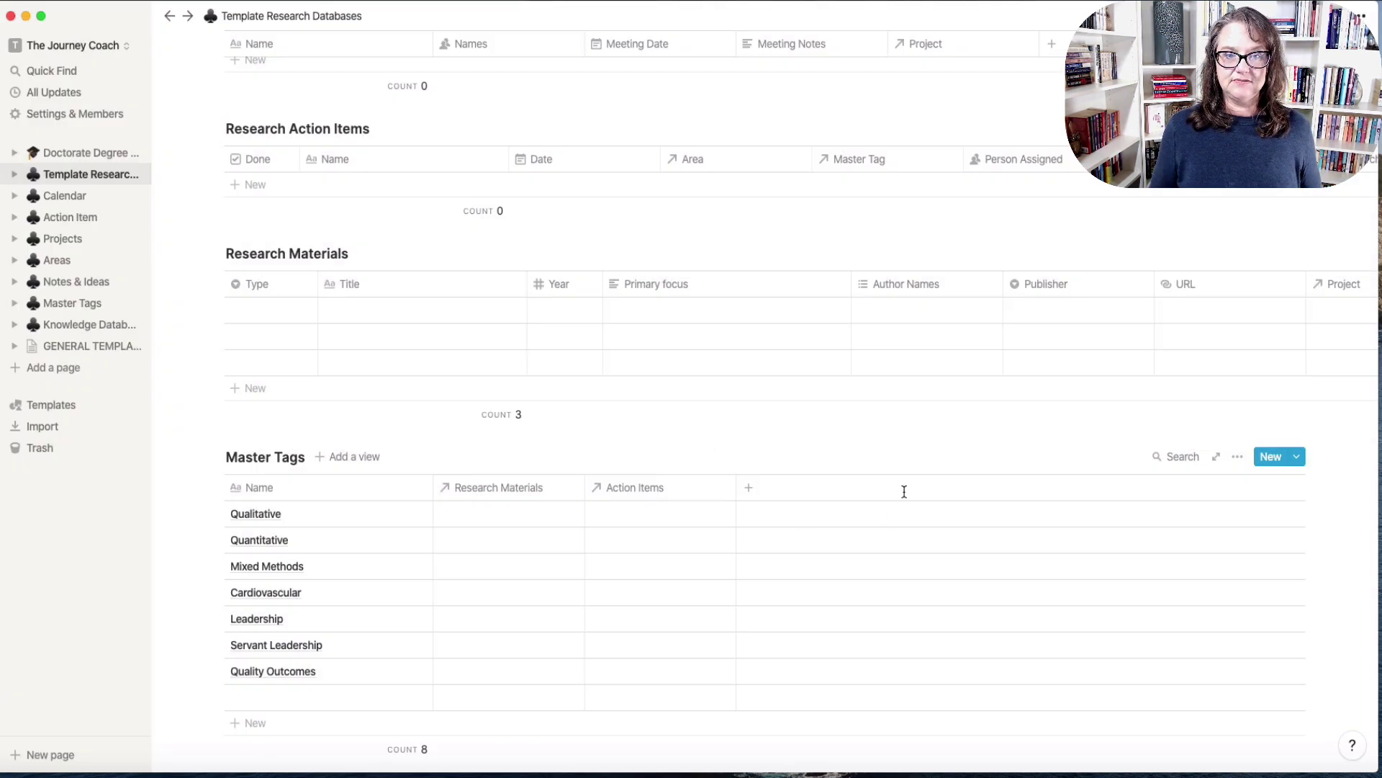
- Add a Research Notes relation column linked to the Research Notes database
scroll(972, 262, "up", 1)
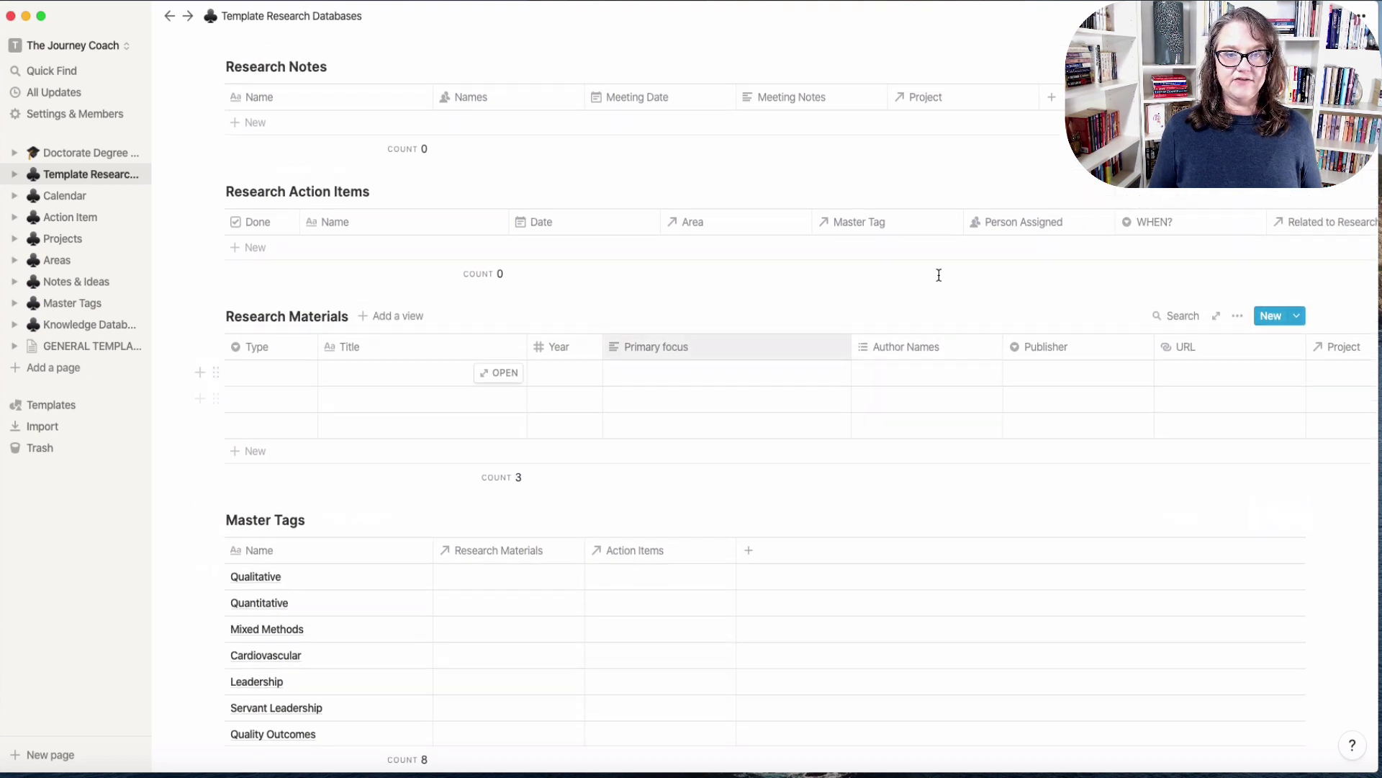
scroll(1033, 231, "right", 1)
scroll(1033, 231, "right", 2)
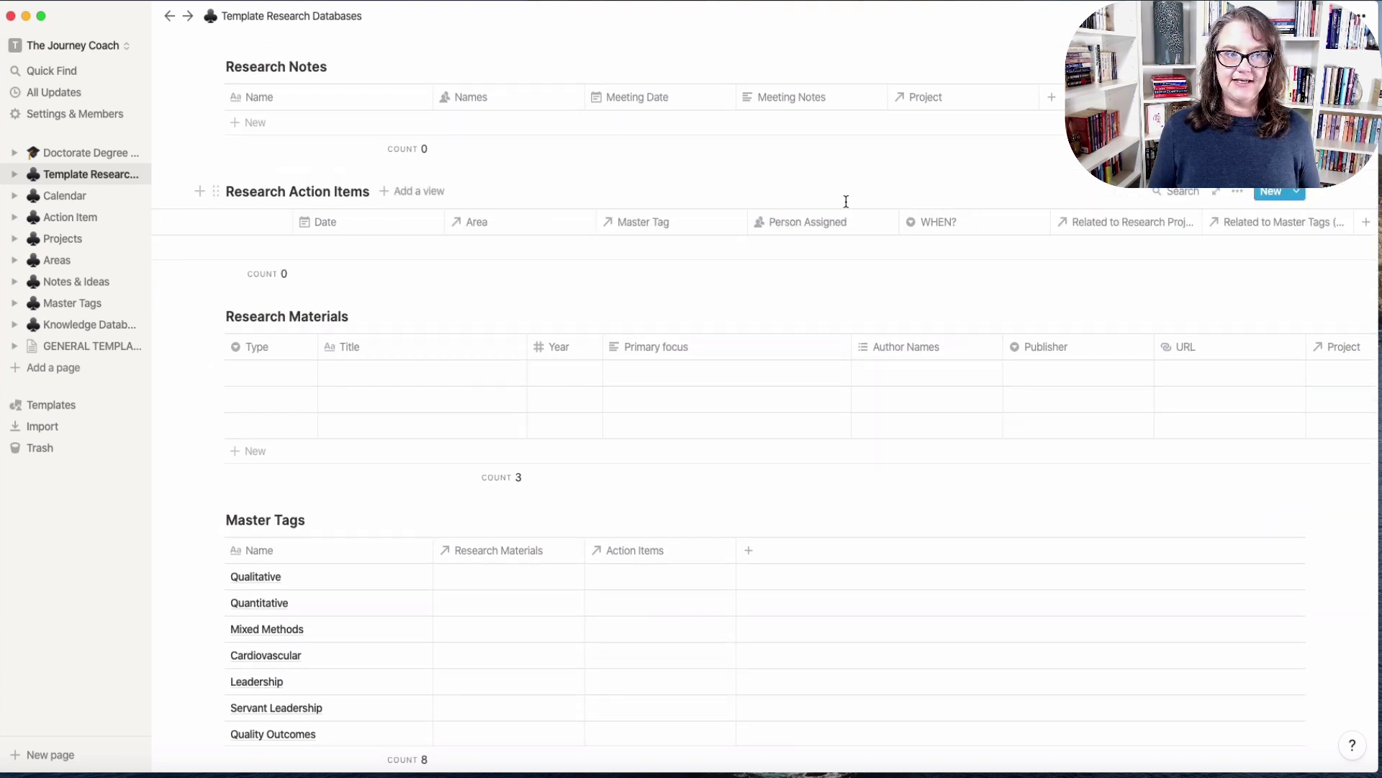
left_click(785, 552)
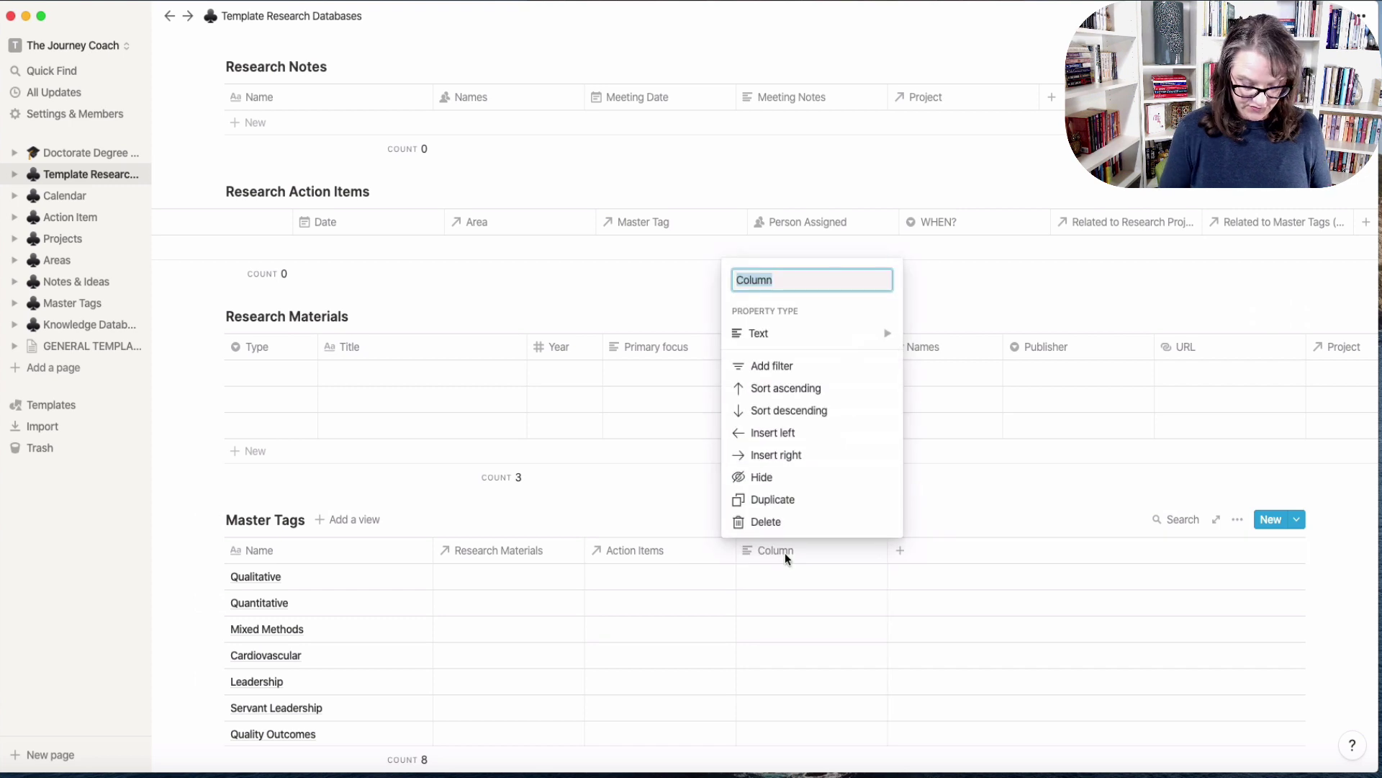
type("Research Notes")
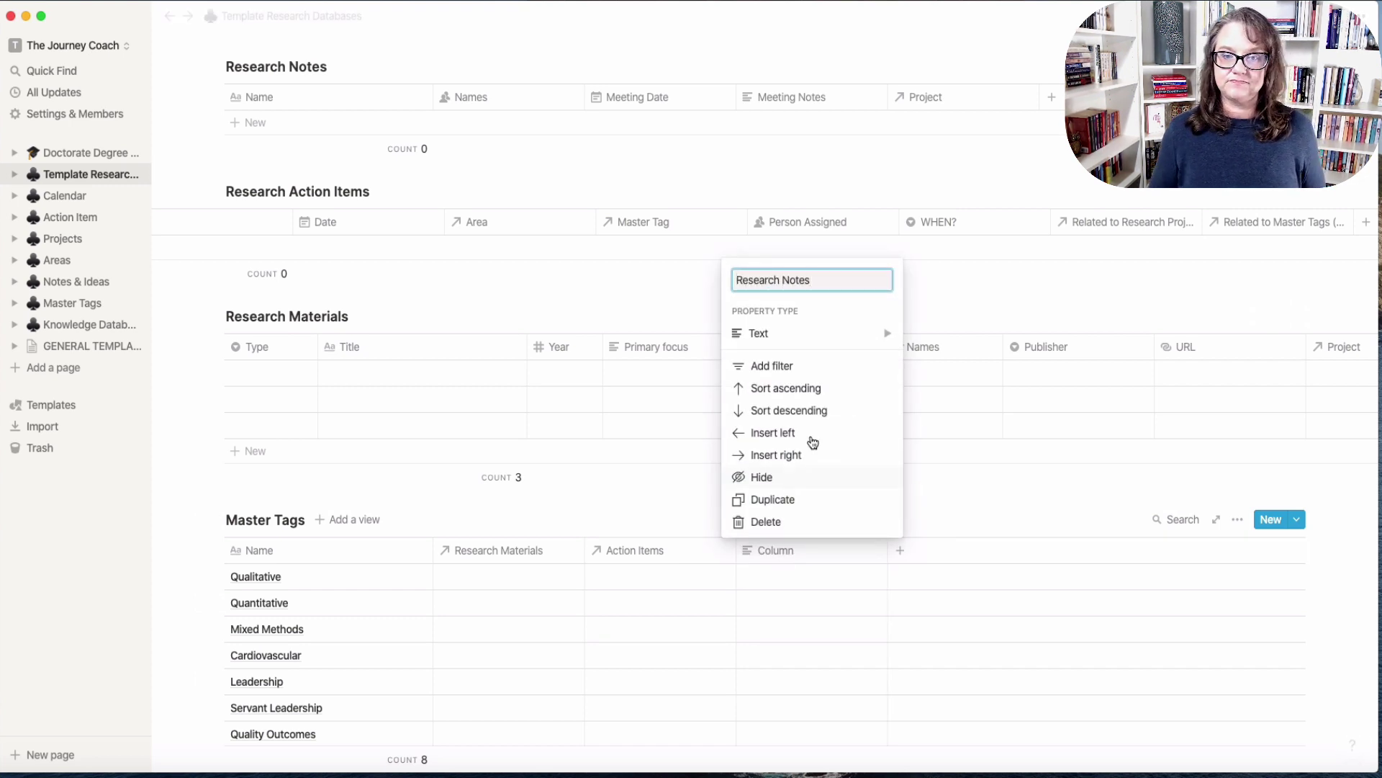
left_click(800, 335)
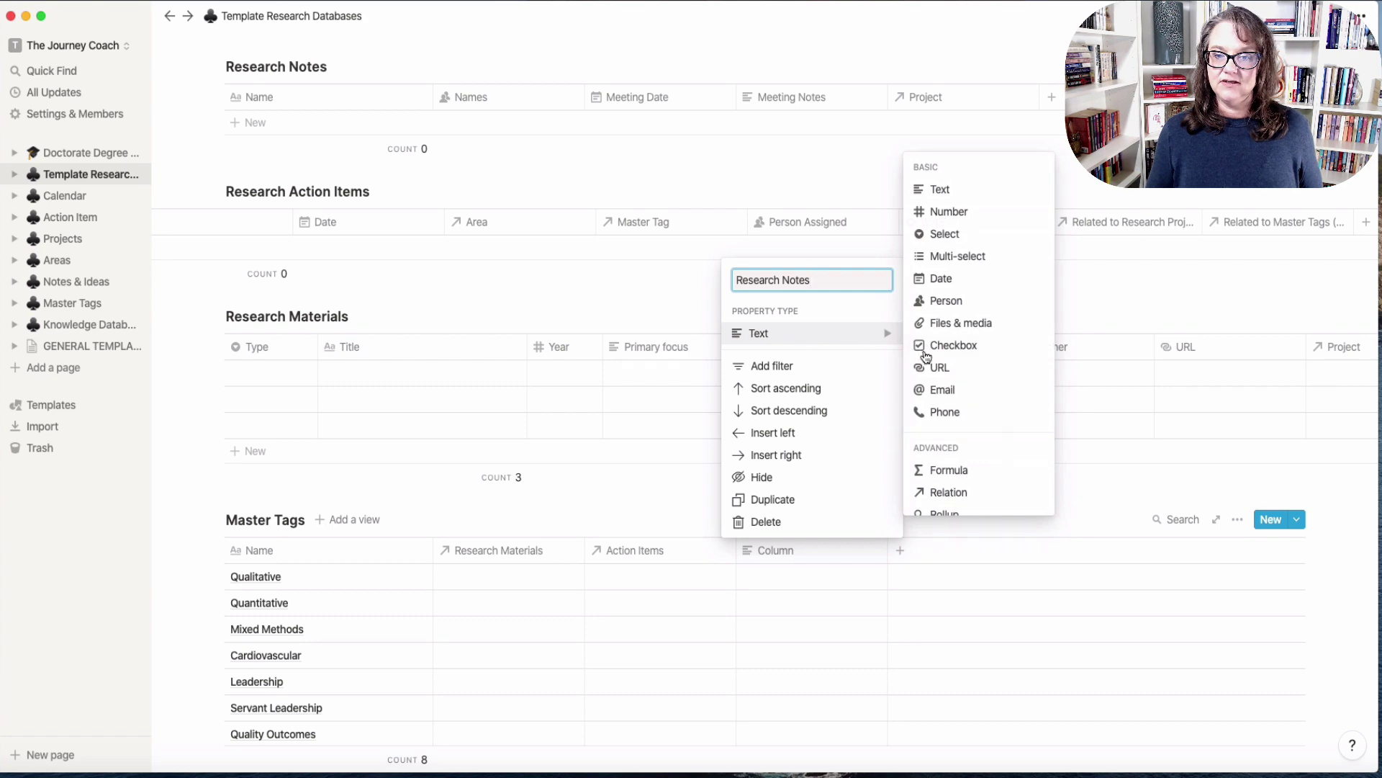
left_click(948, 496)
left_click(690, 394)
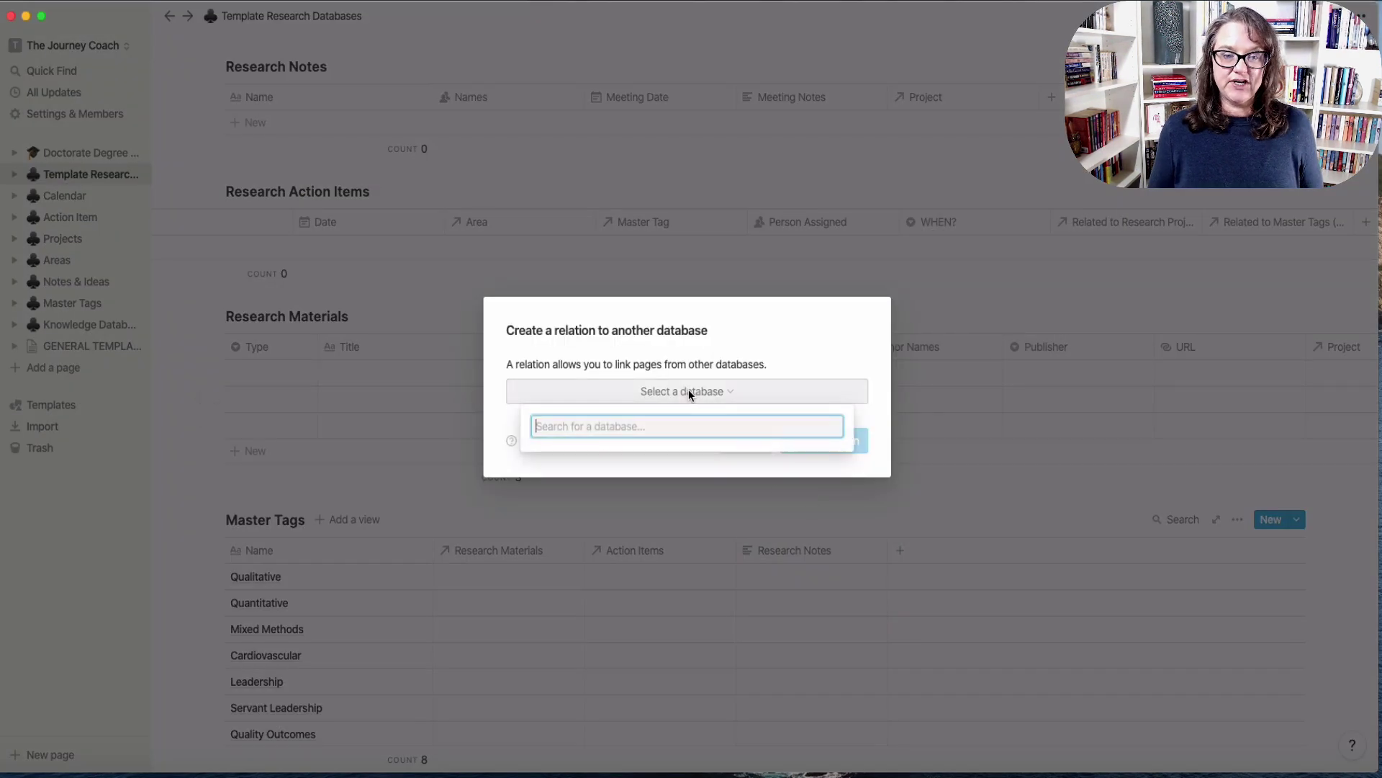
type("Research")
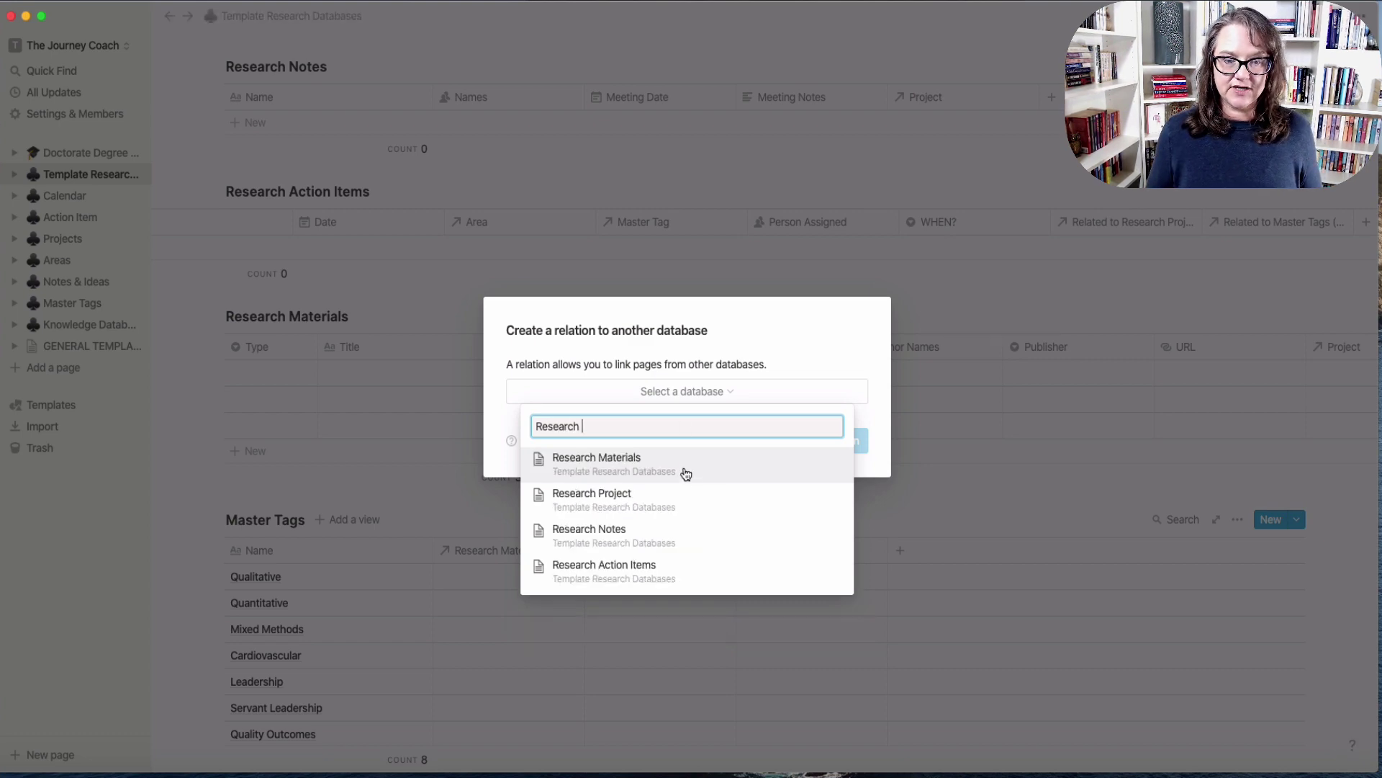
left_click(698, 532)
left_click(838, 448)
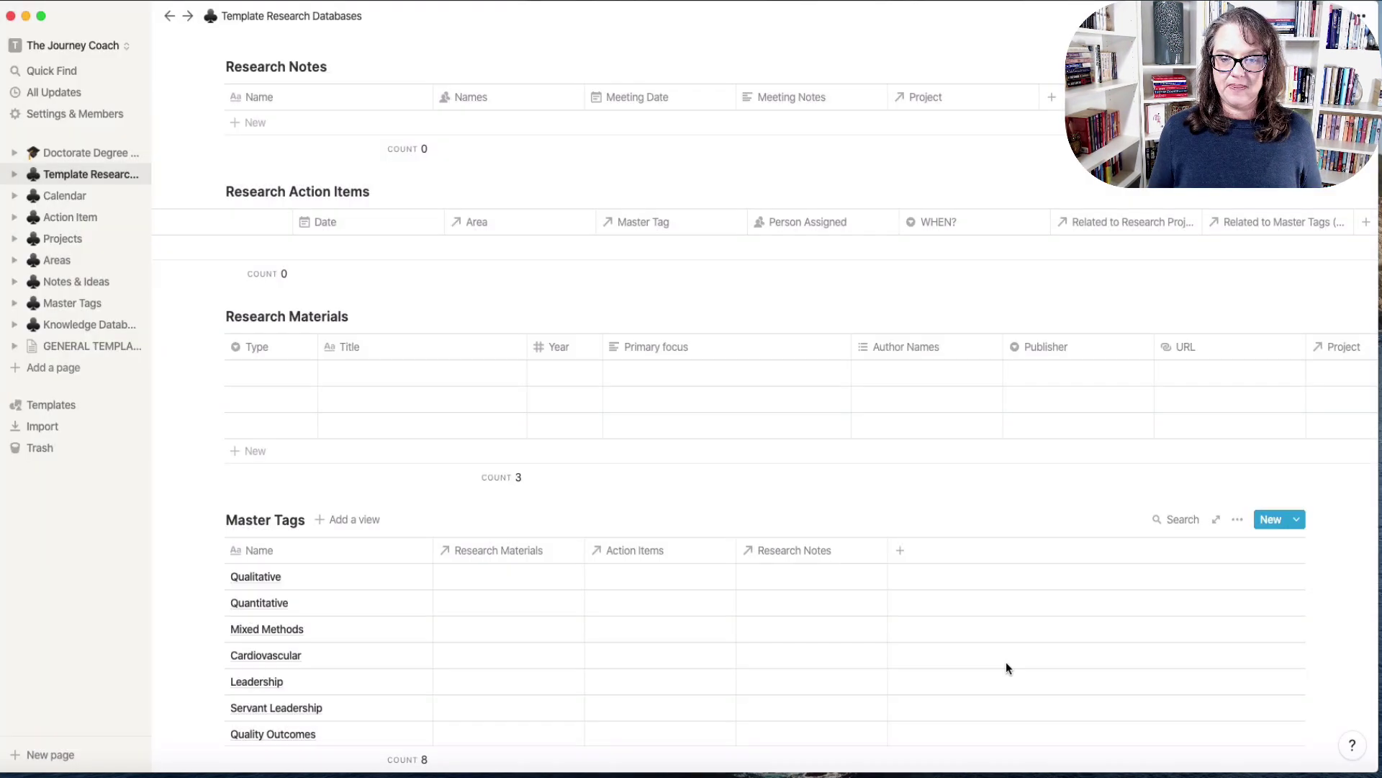
- Add a Project relation column linked to the Research Project database
left_click(934, 562)
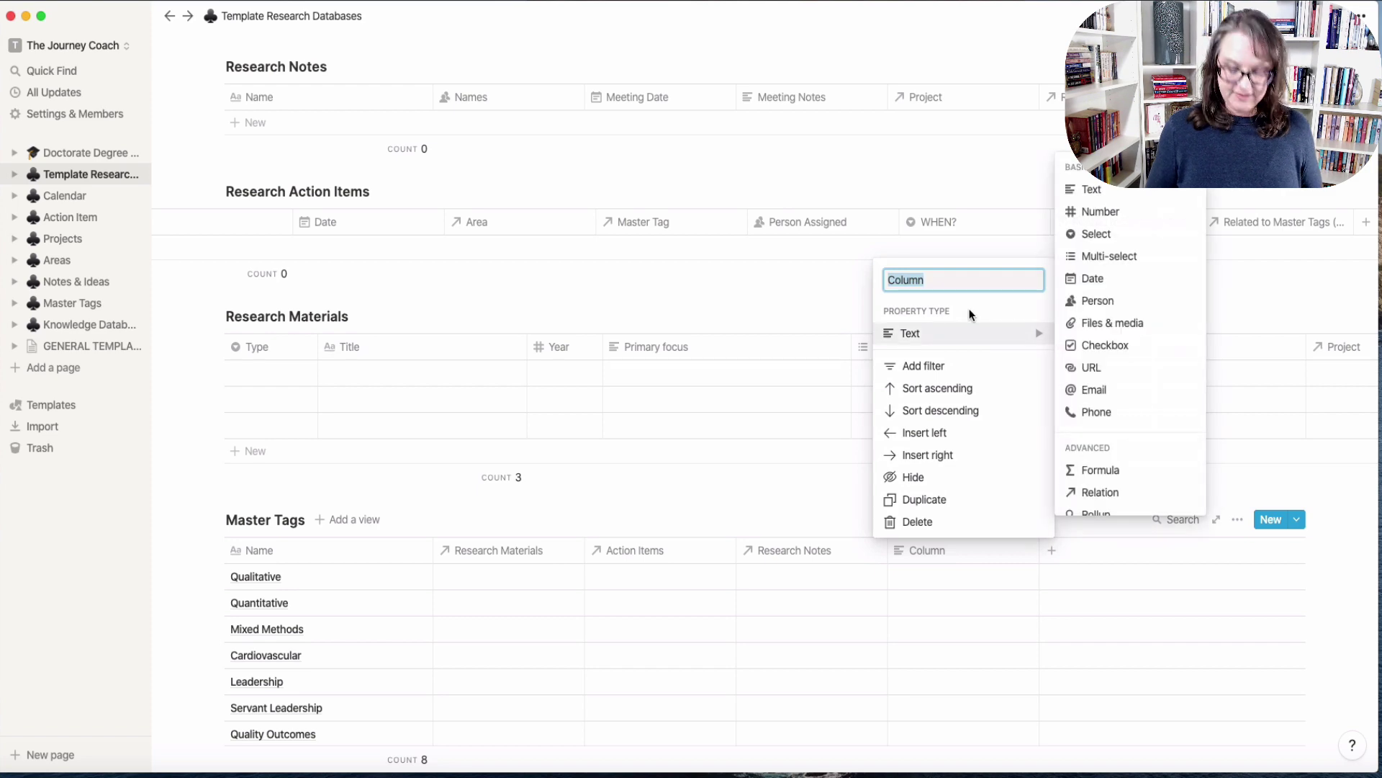
type("Project")
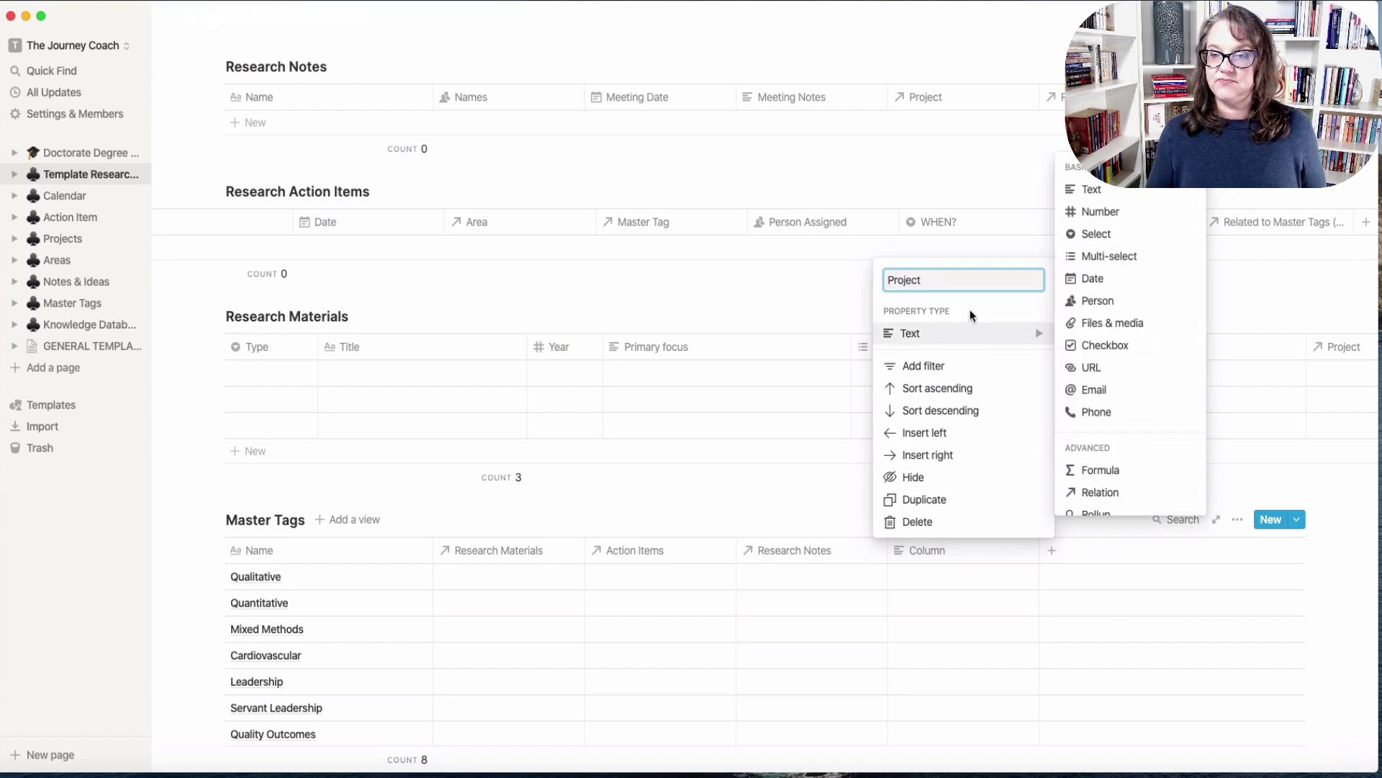
left_click(1085, 492)
left_click(711, 395)
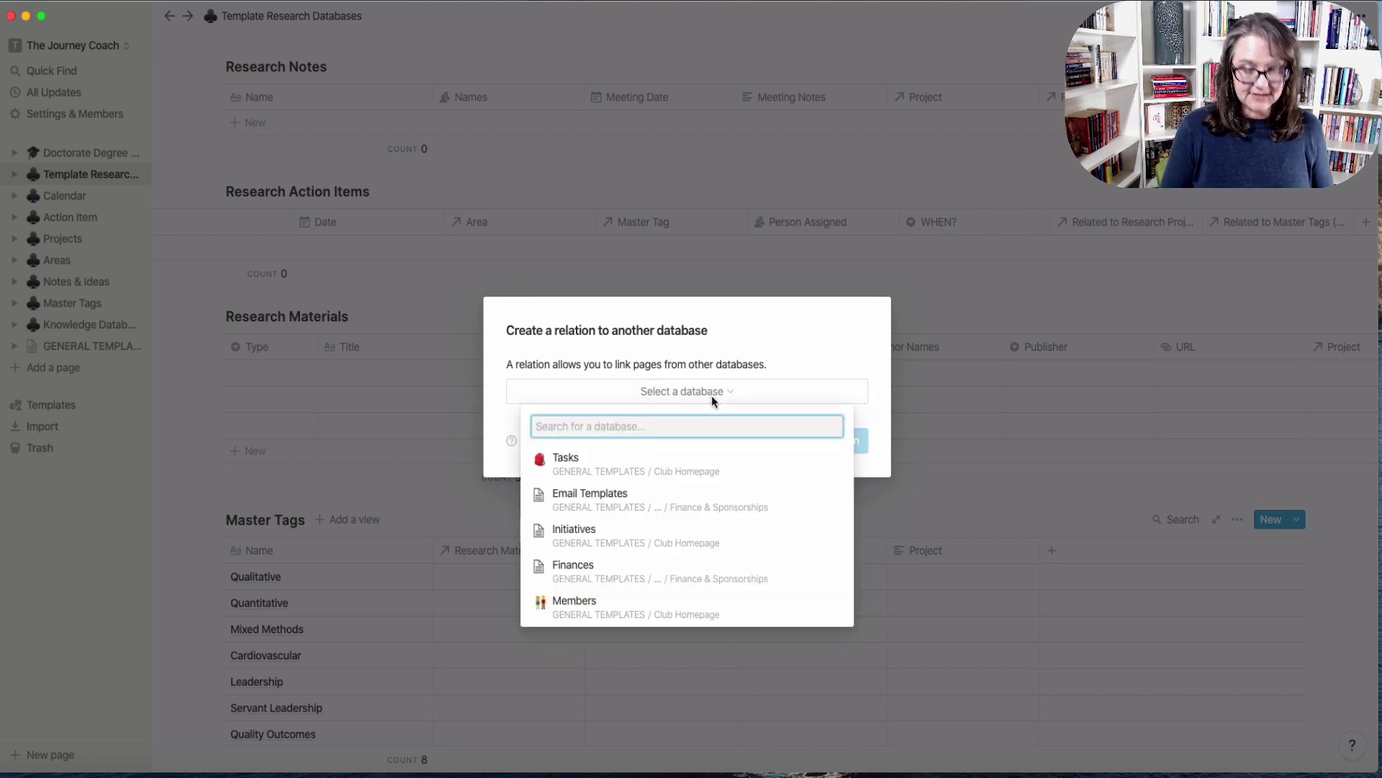
type("Research")
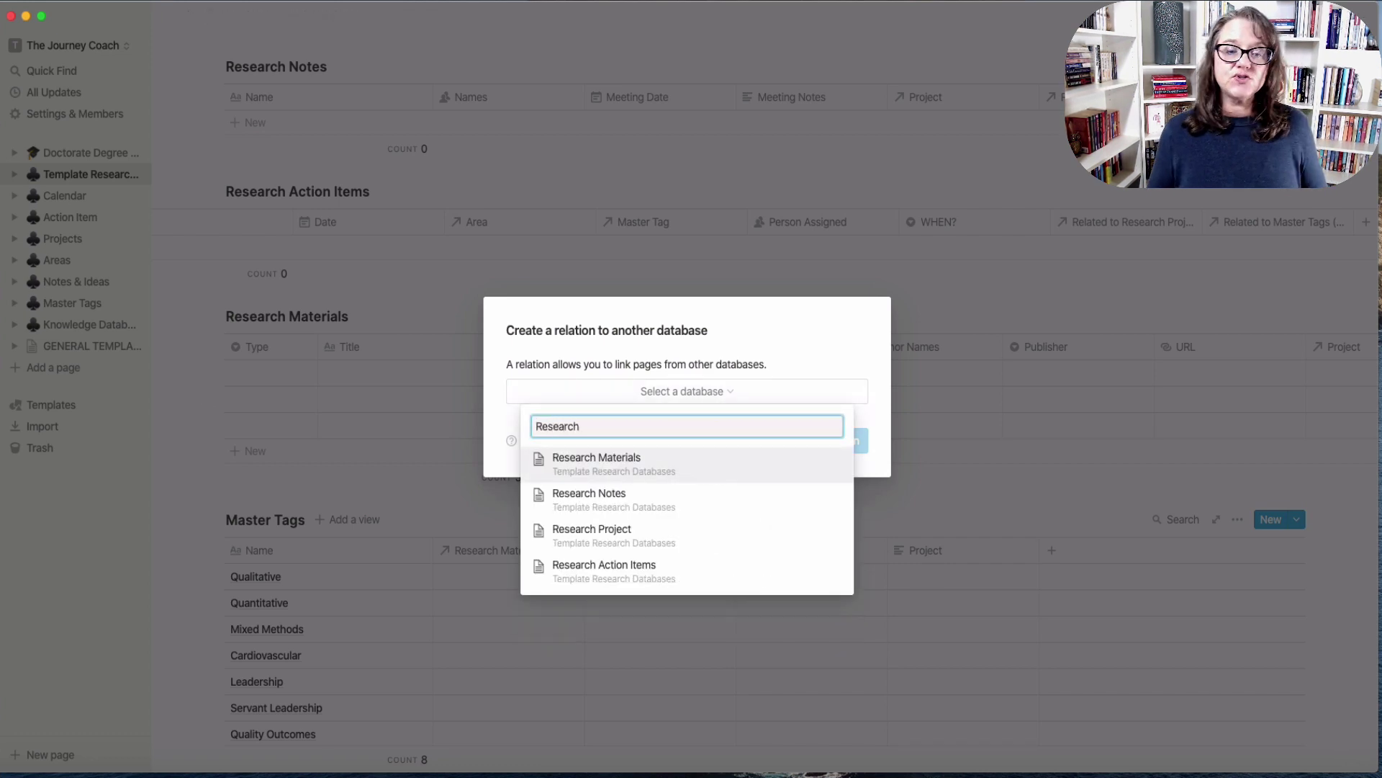
left_click(648, 540)
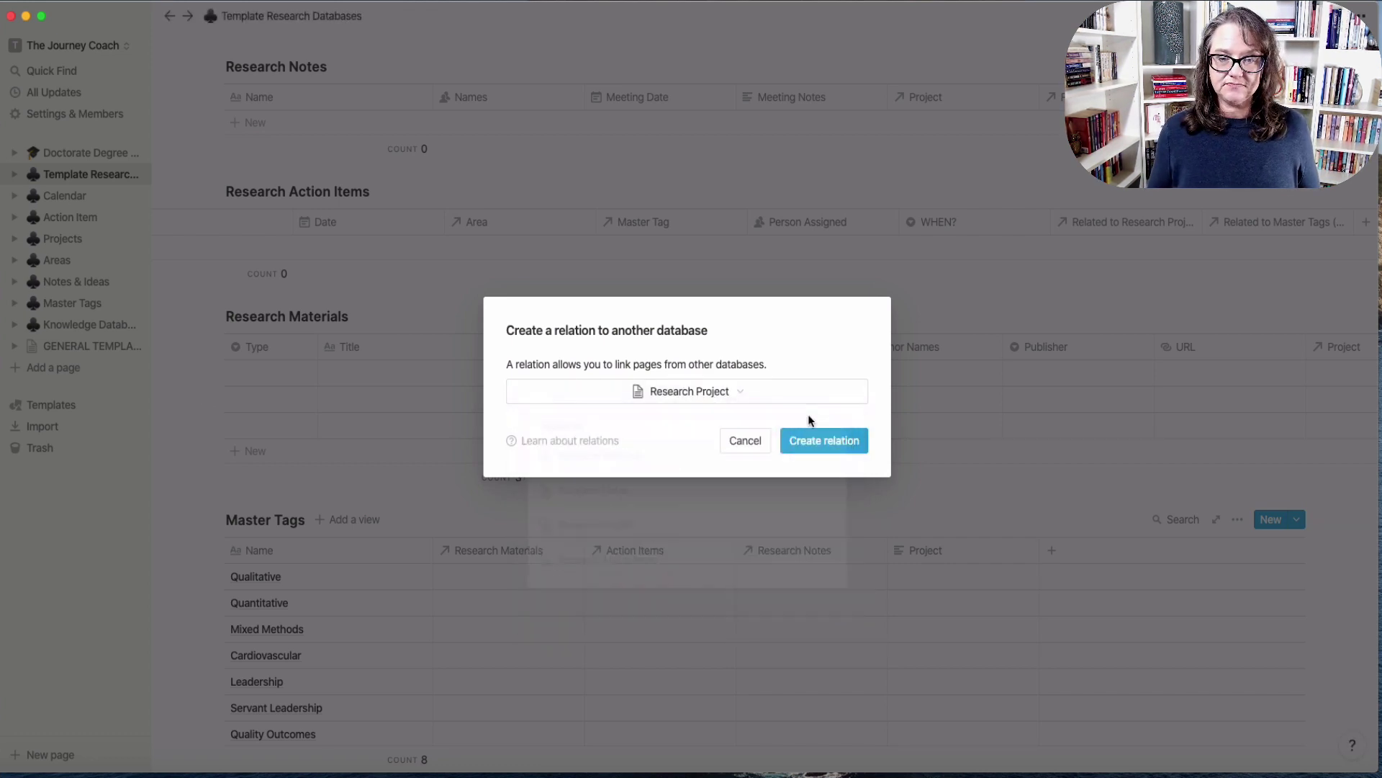
left_click(825, 441)
- Enter Physiology in the empty Name cell below Quality Outcomes
scroll(707, 726, "down", 3)
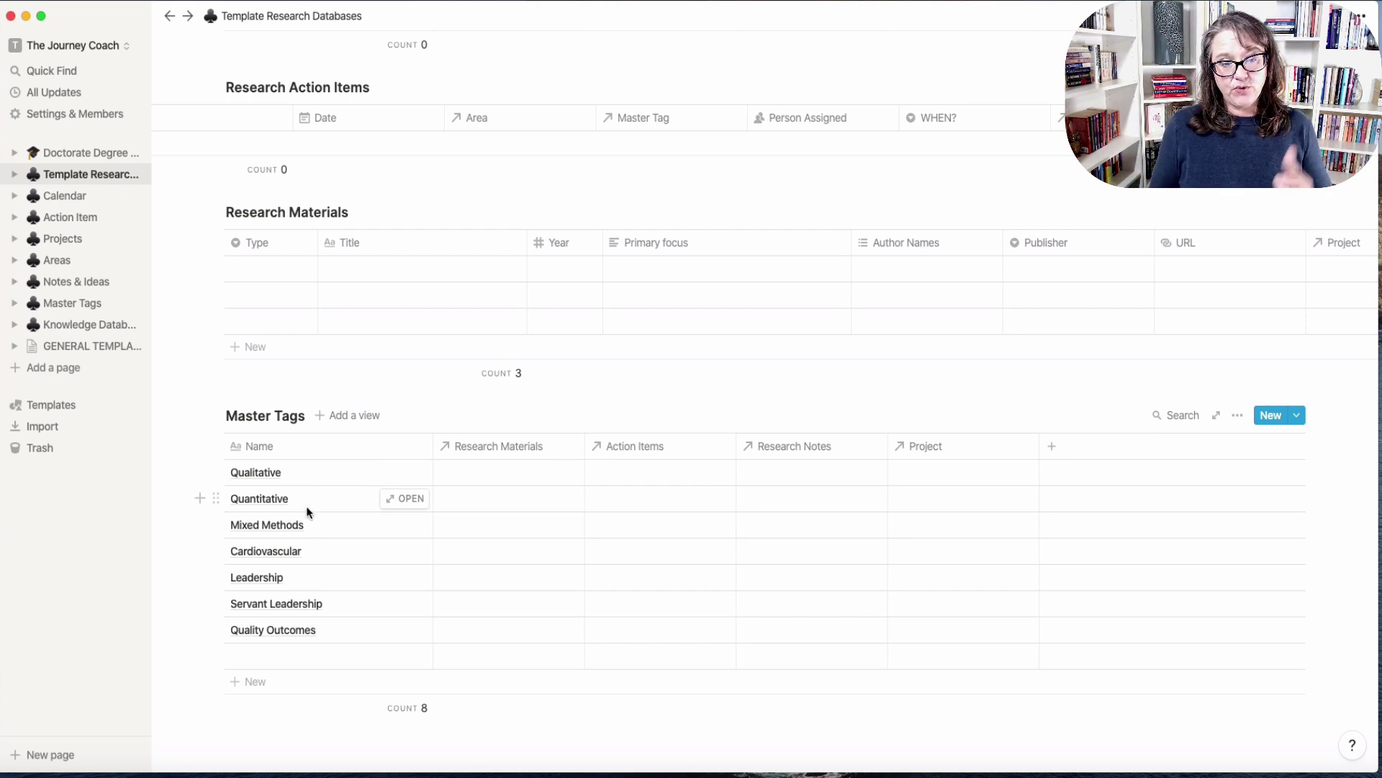
left_click(279, 656)
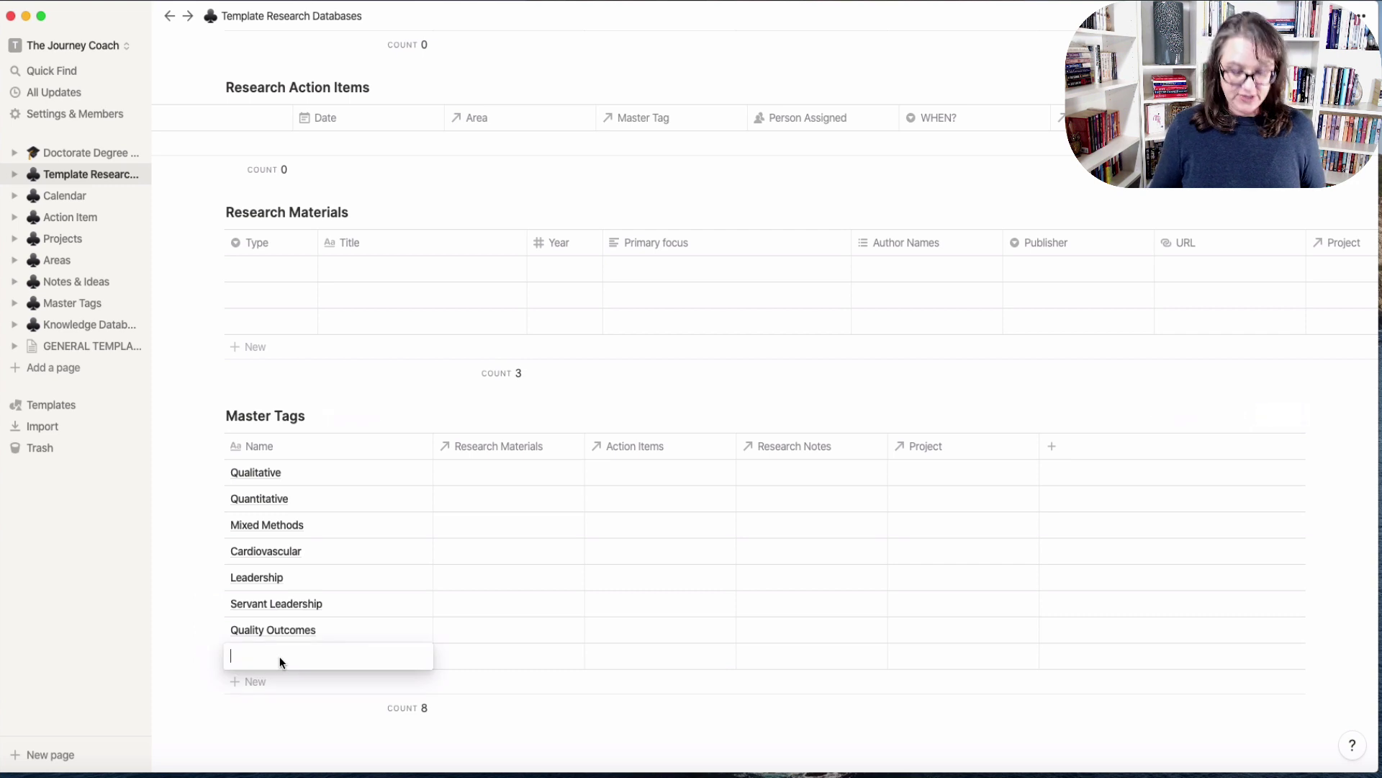
type("Physiolog")
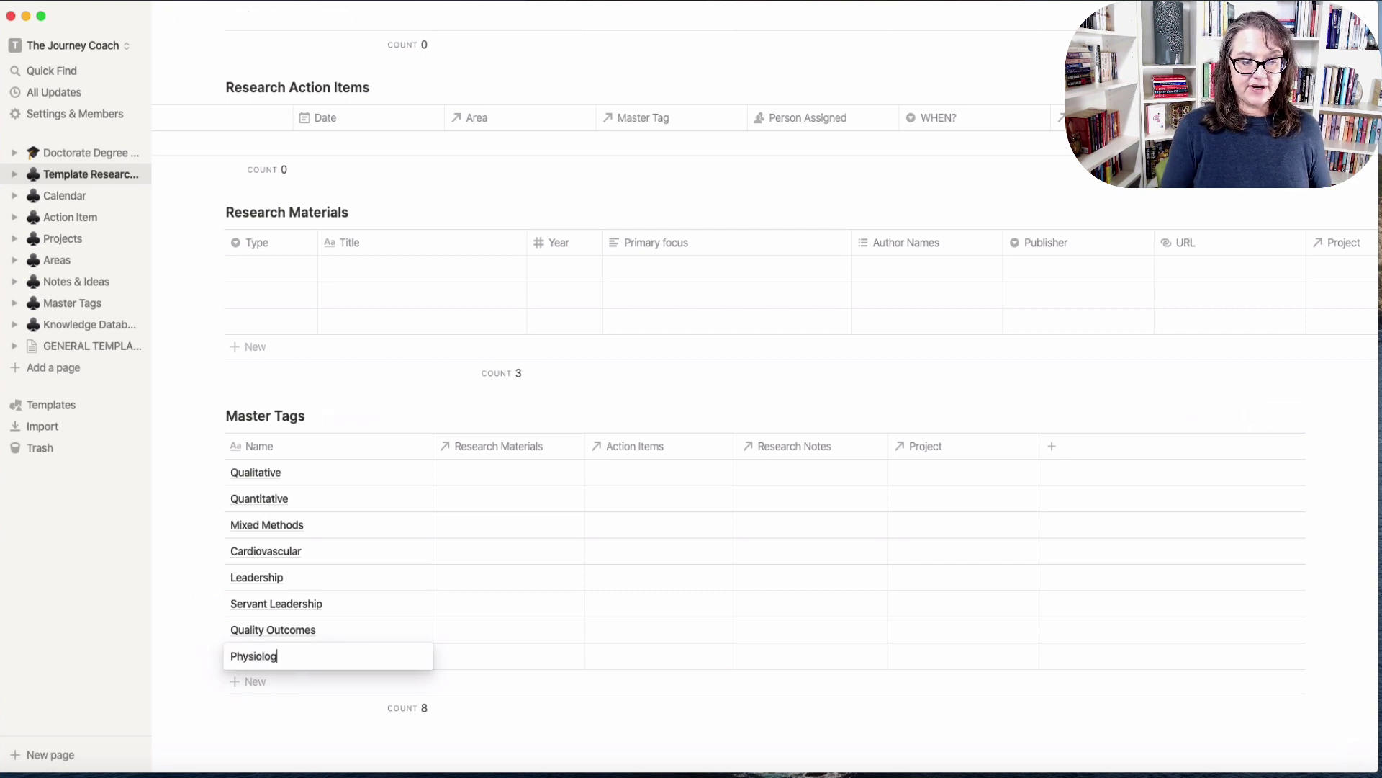
type("y")
key("Escape")
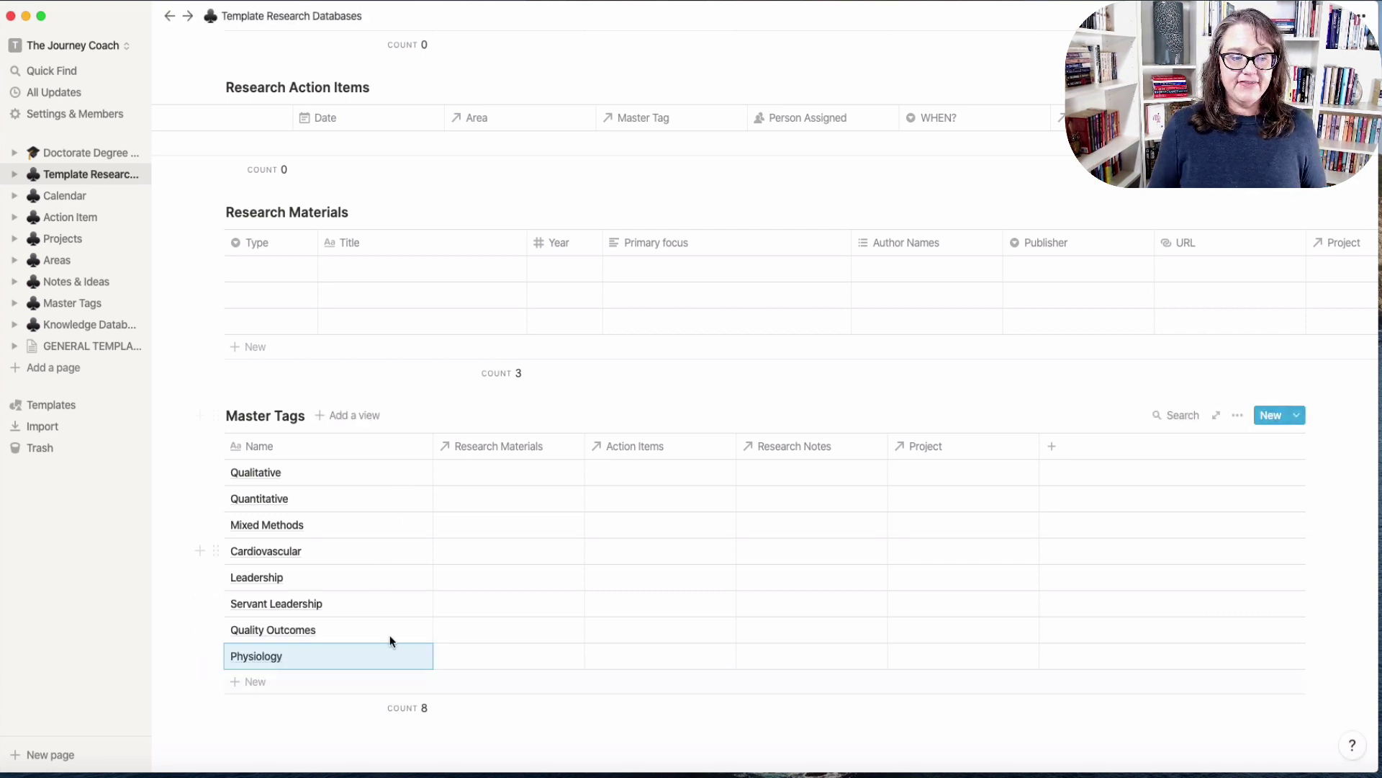
scroll(680, 633, "up", 5)
scroll(680, 630, "down", 2)
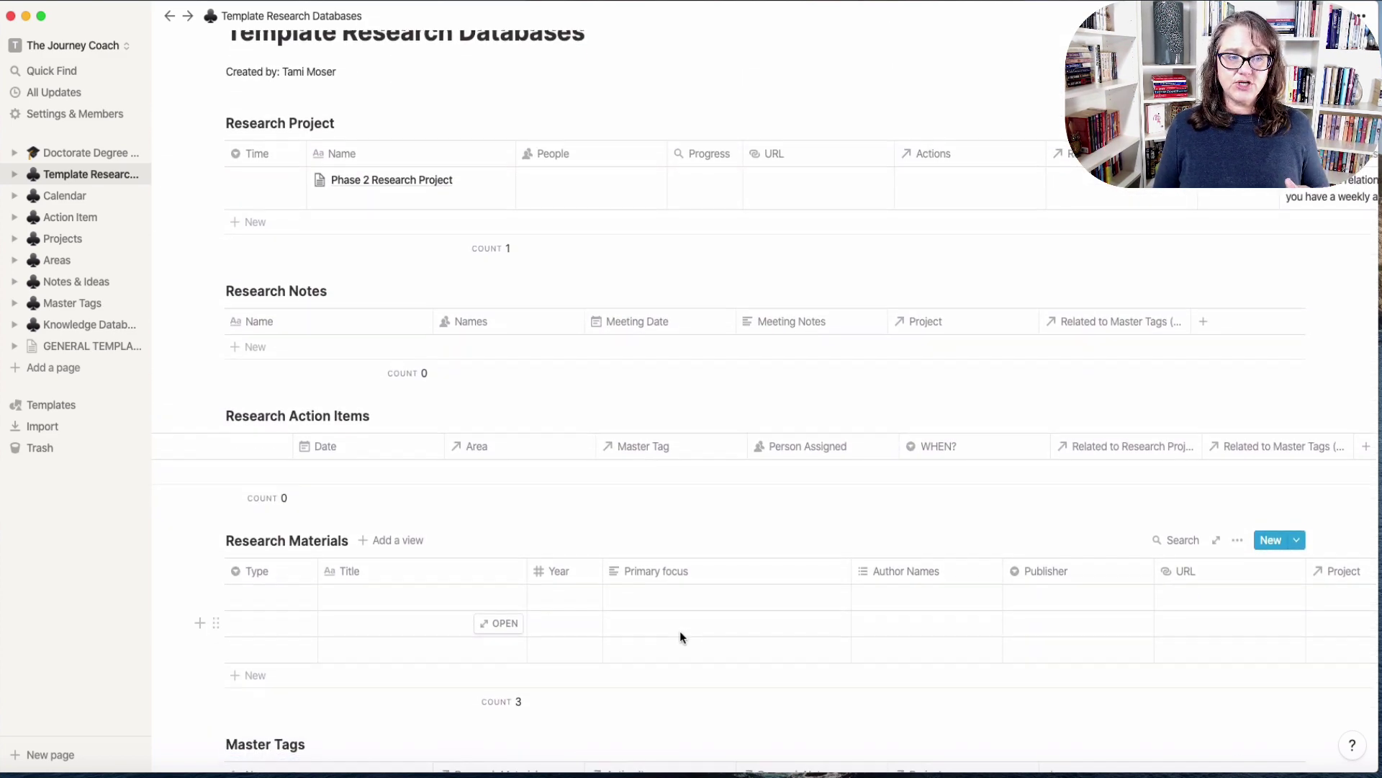
scroll(680, 630, "down", 1)
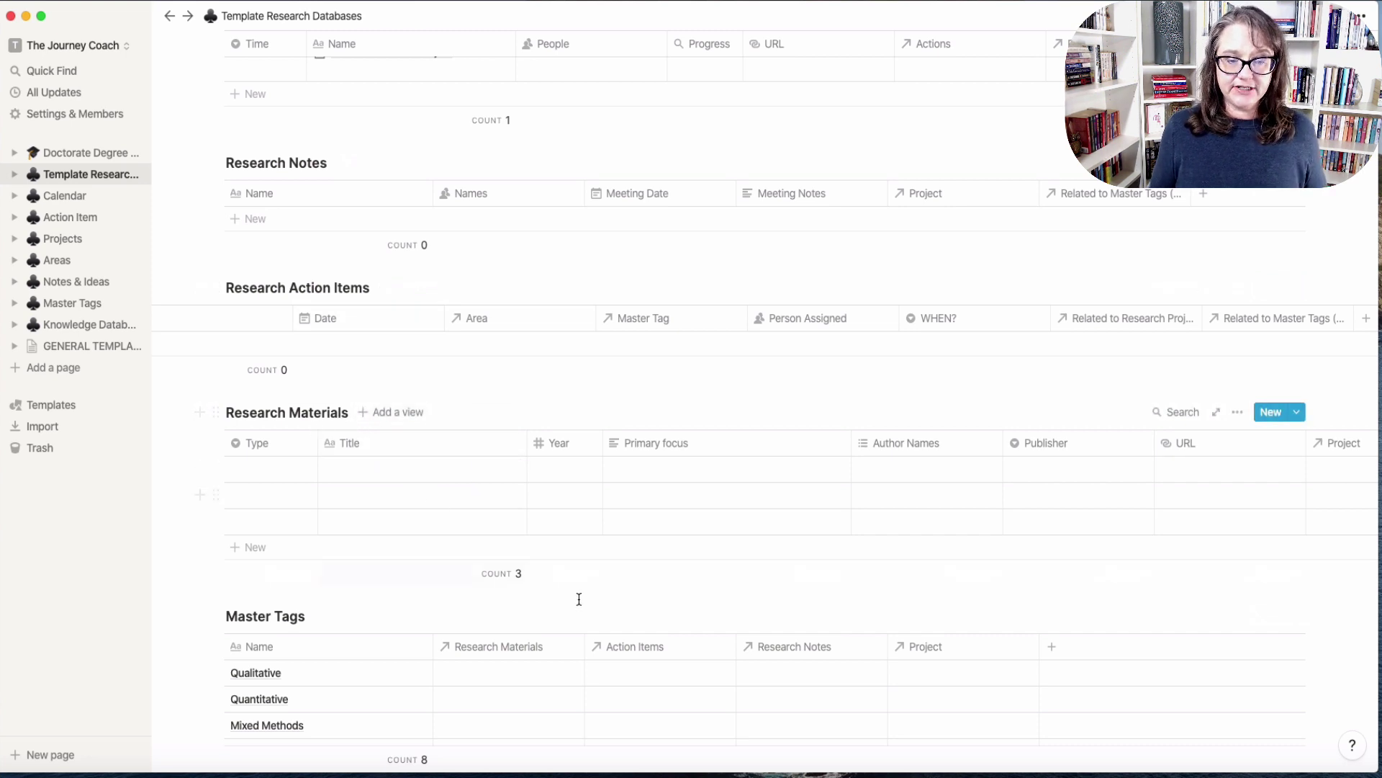
scroll(581, 594, "down", 3)
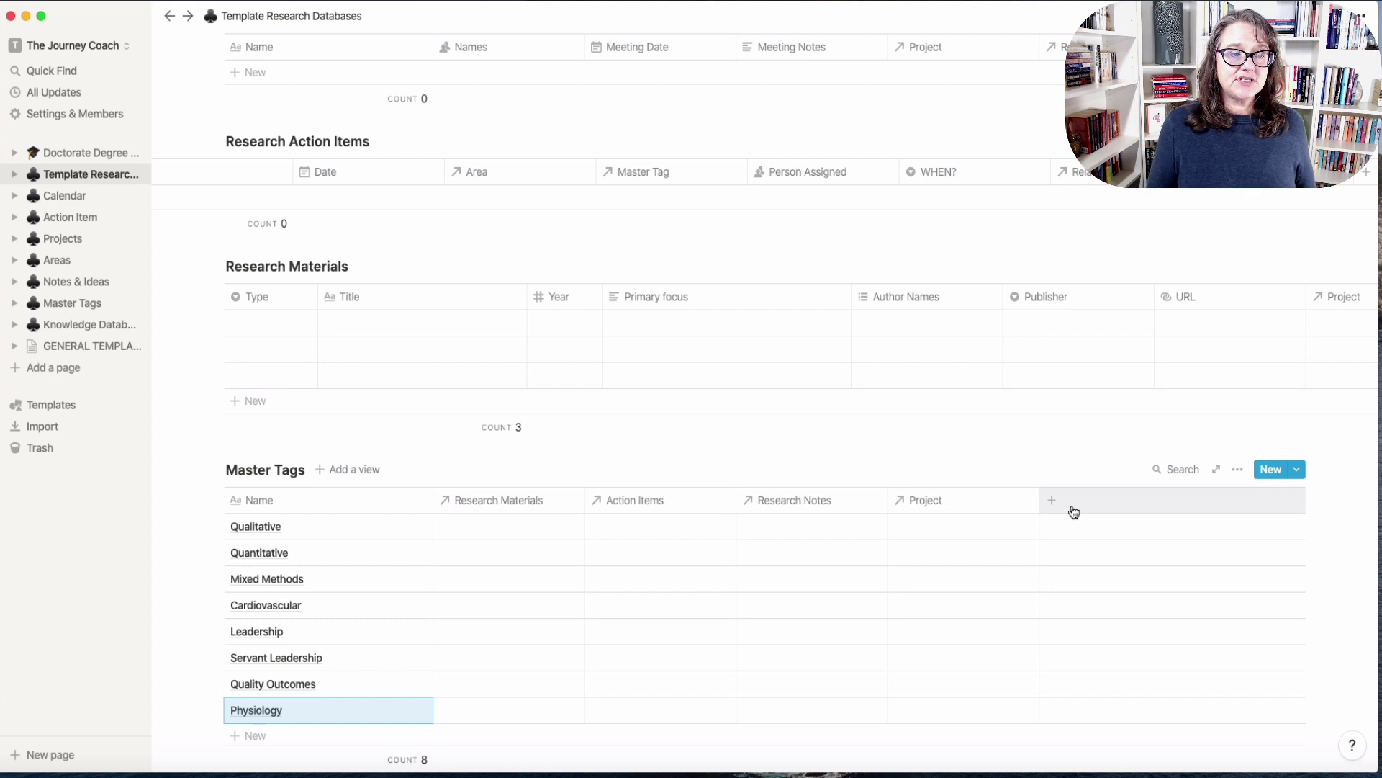
scroll(1074, 512, "down", 1)
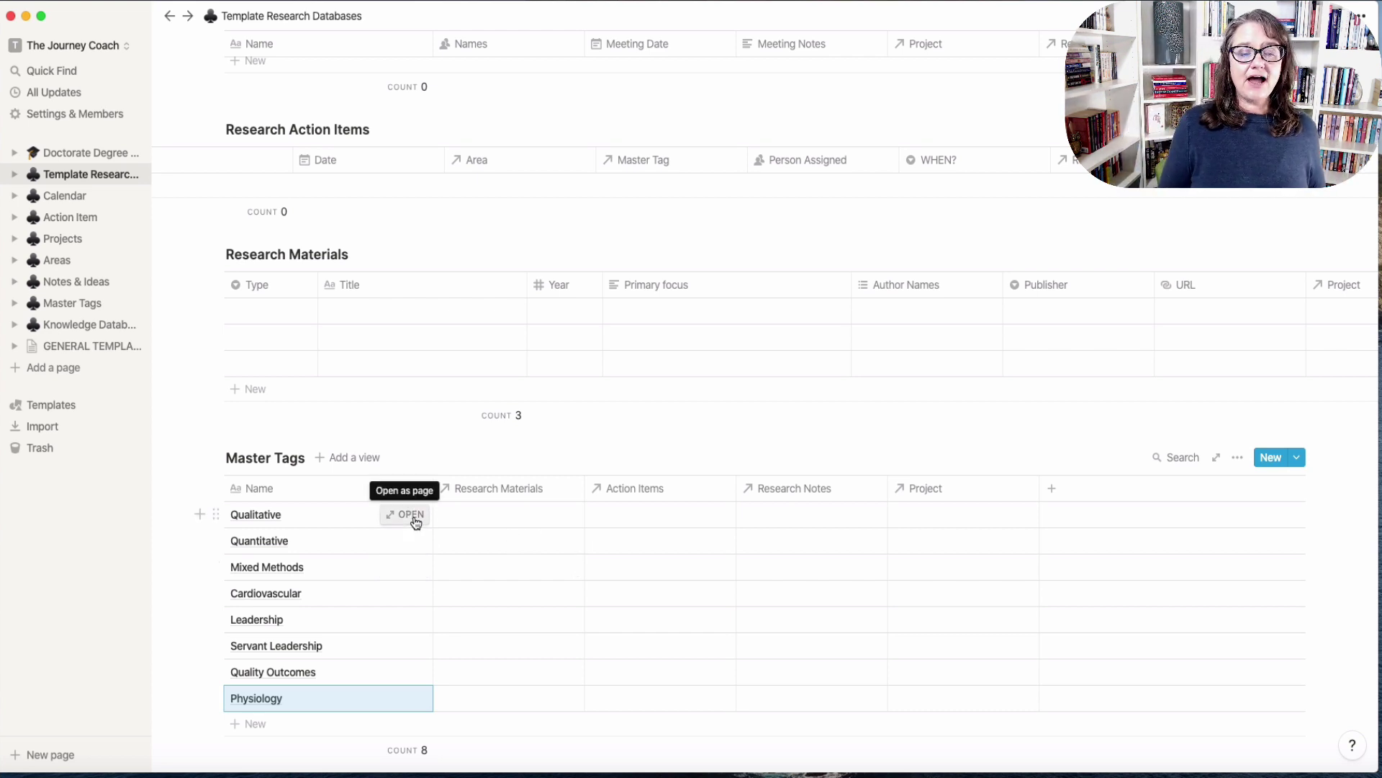
left_click(413, 517)
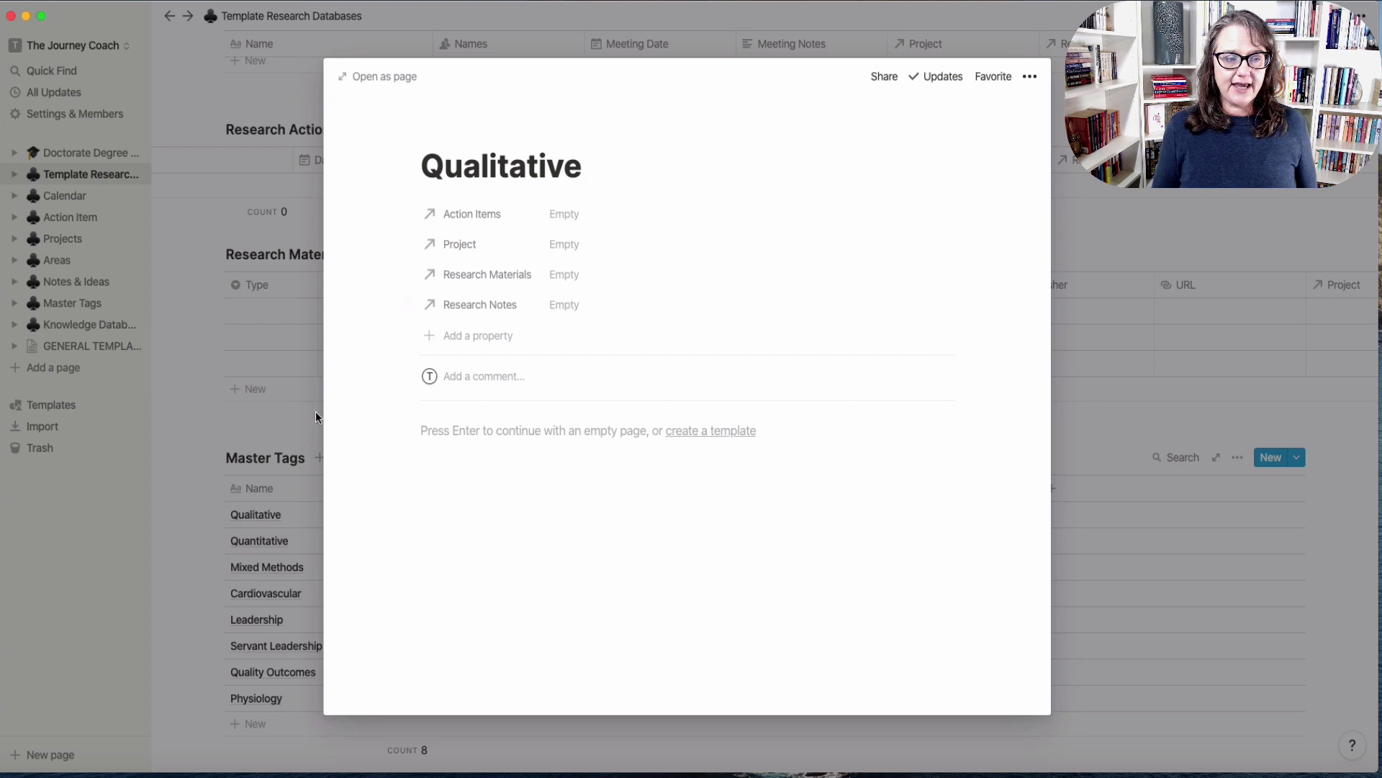
left_click(195, 421)
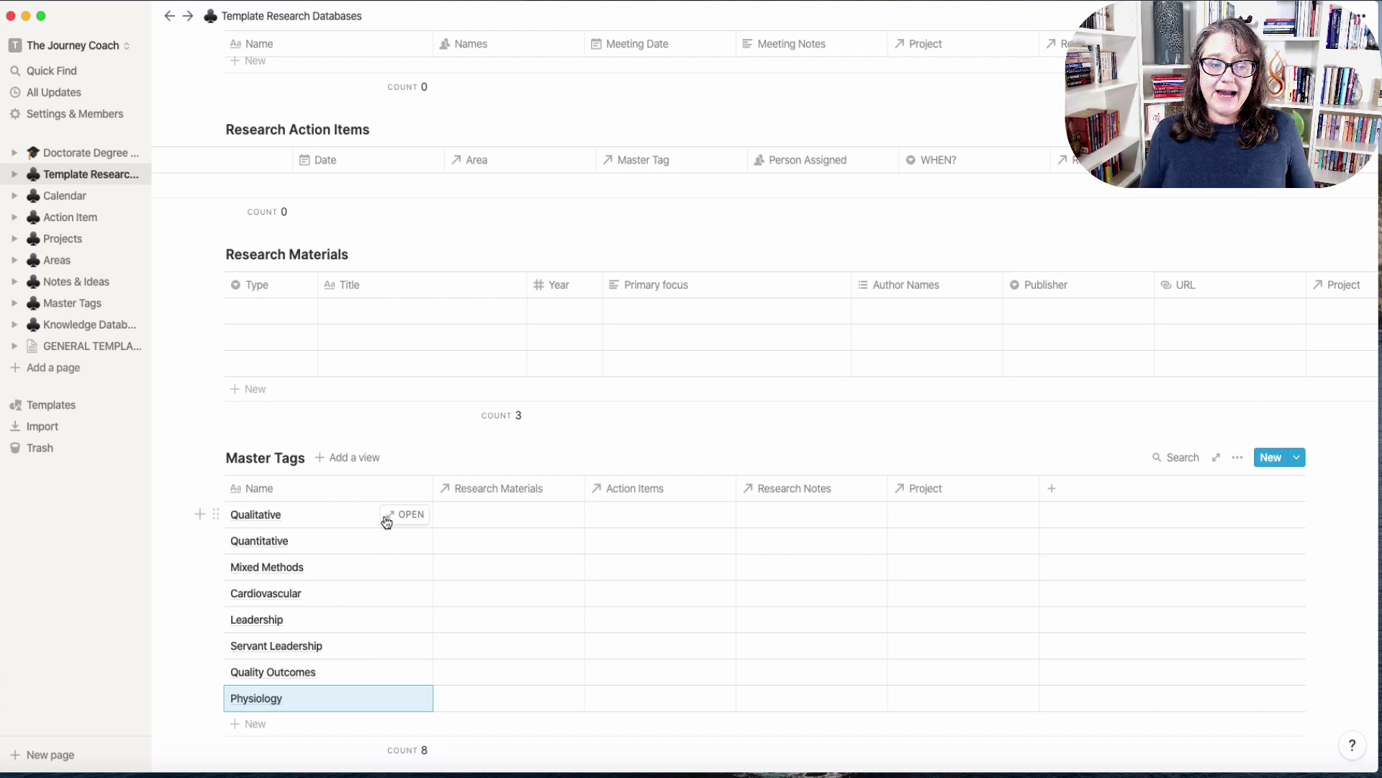
left_click(413, 514)
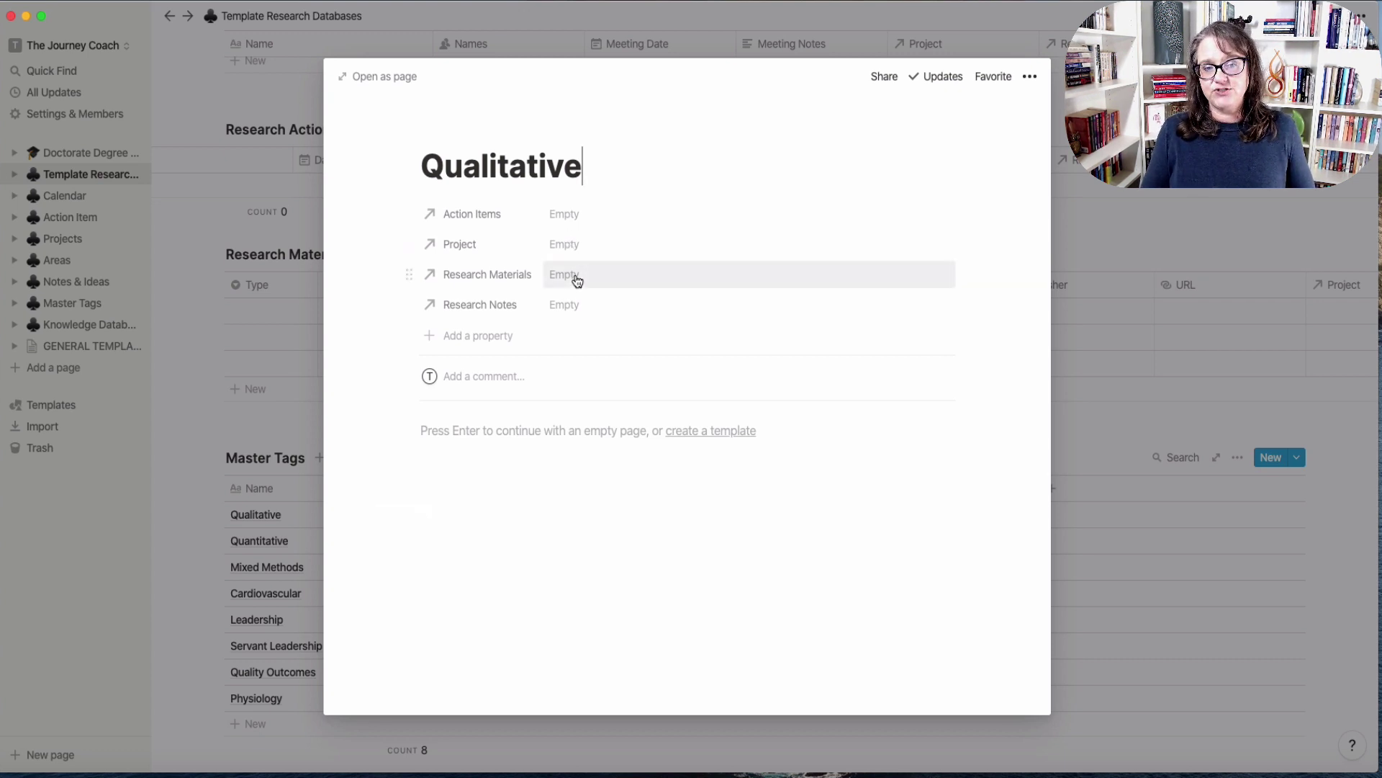
left_click(229, 429)
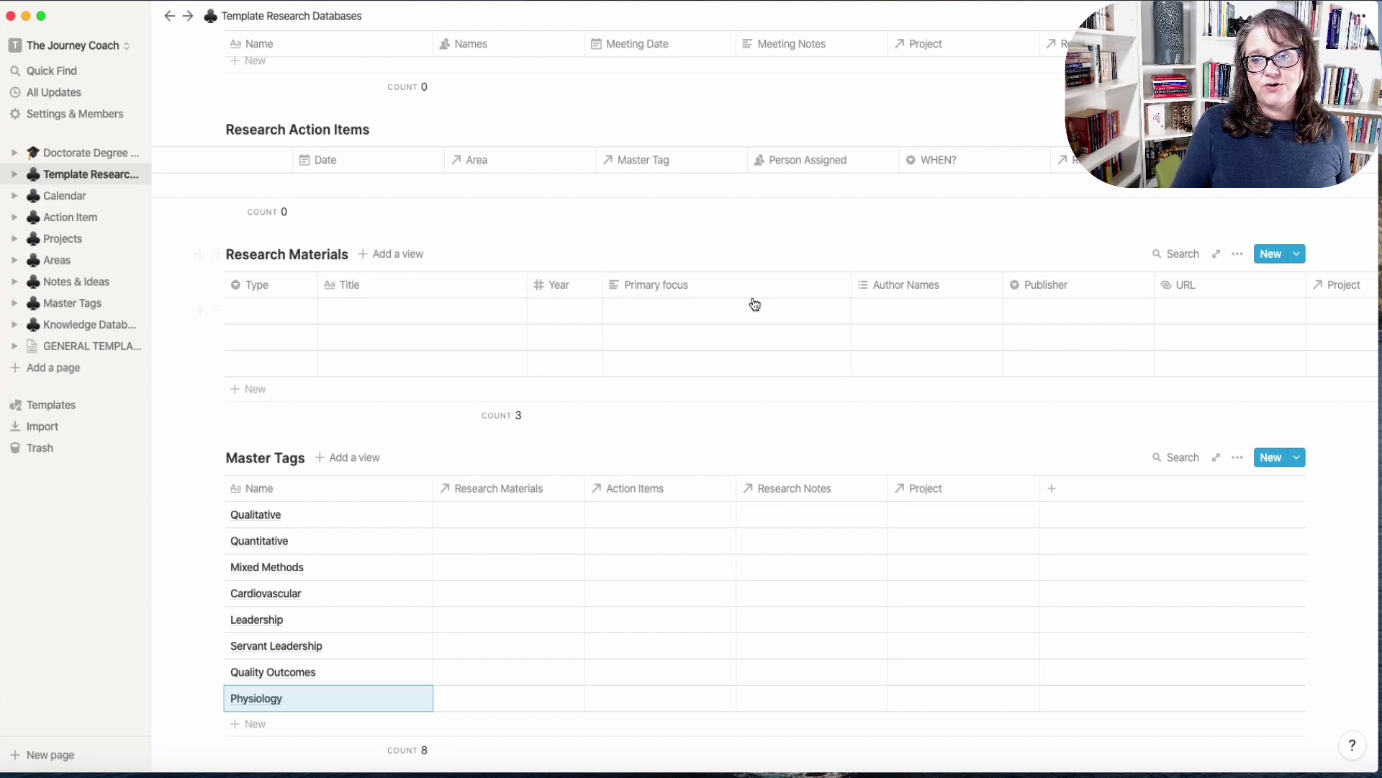
- Add a Related to Master Tags filter (Contains) to the Research Materials view
scroll(792, 302, "right", 5)
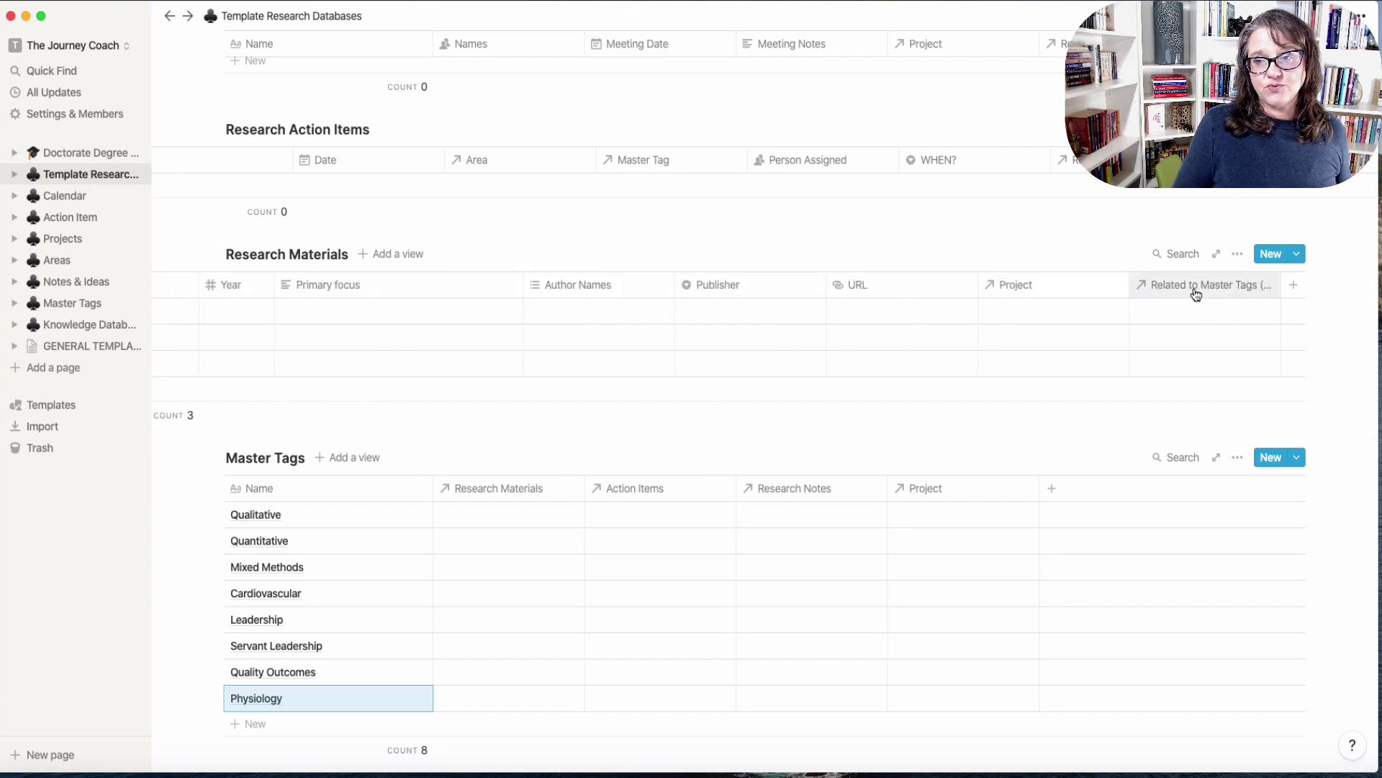
left_click(1238, 255)
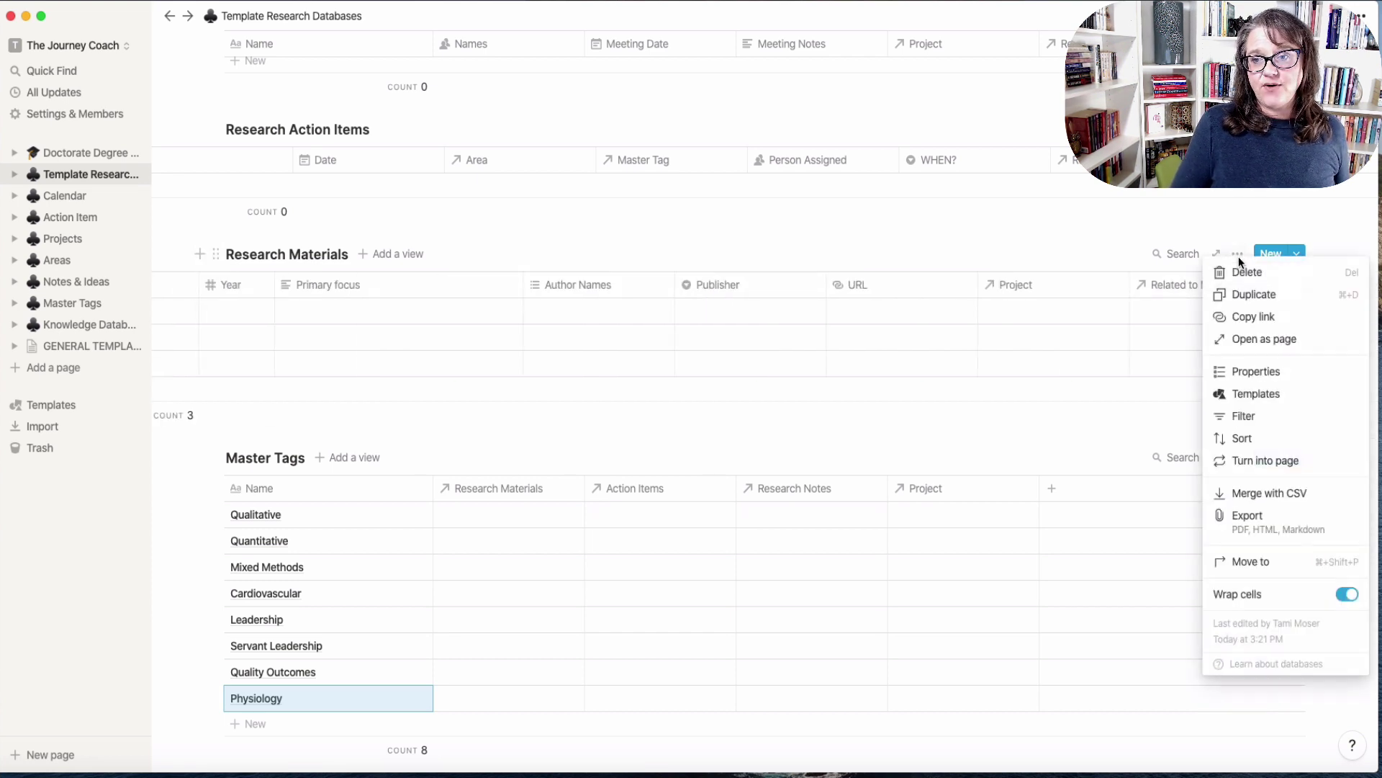
left_click(1249, 418)
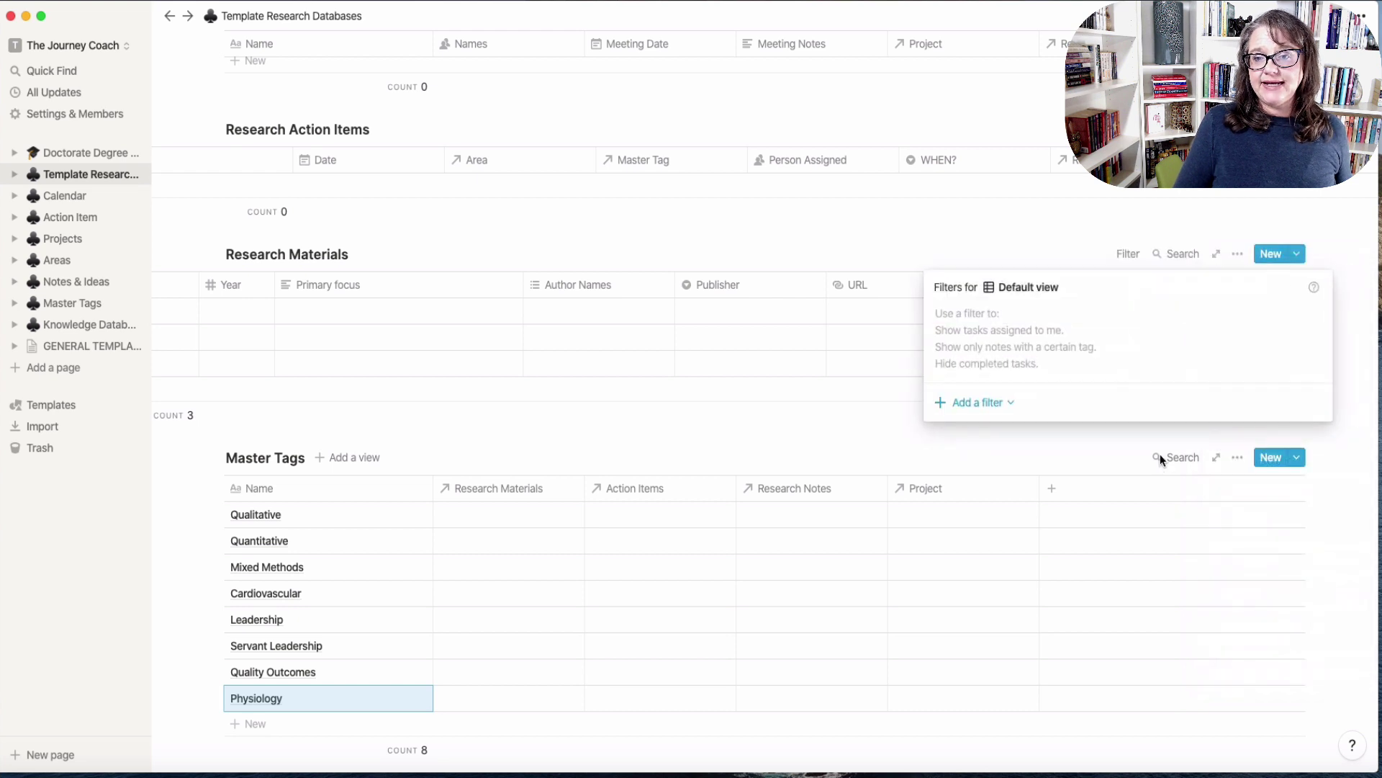
left_click(979, 401)
left_click(1008, 432)
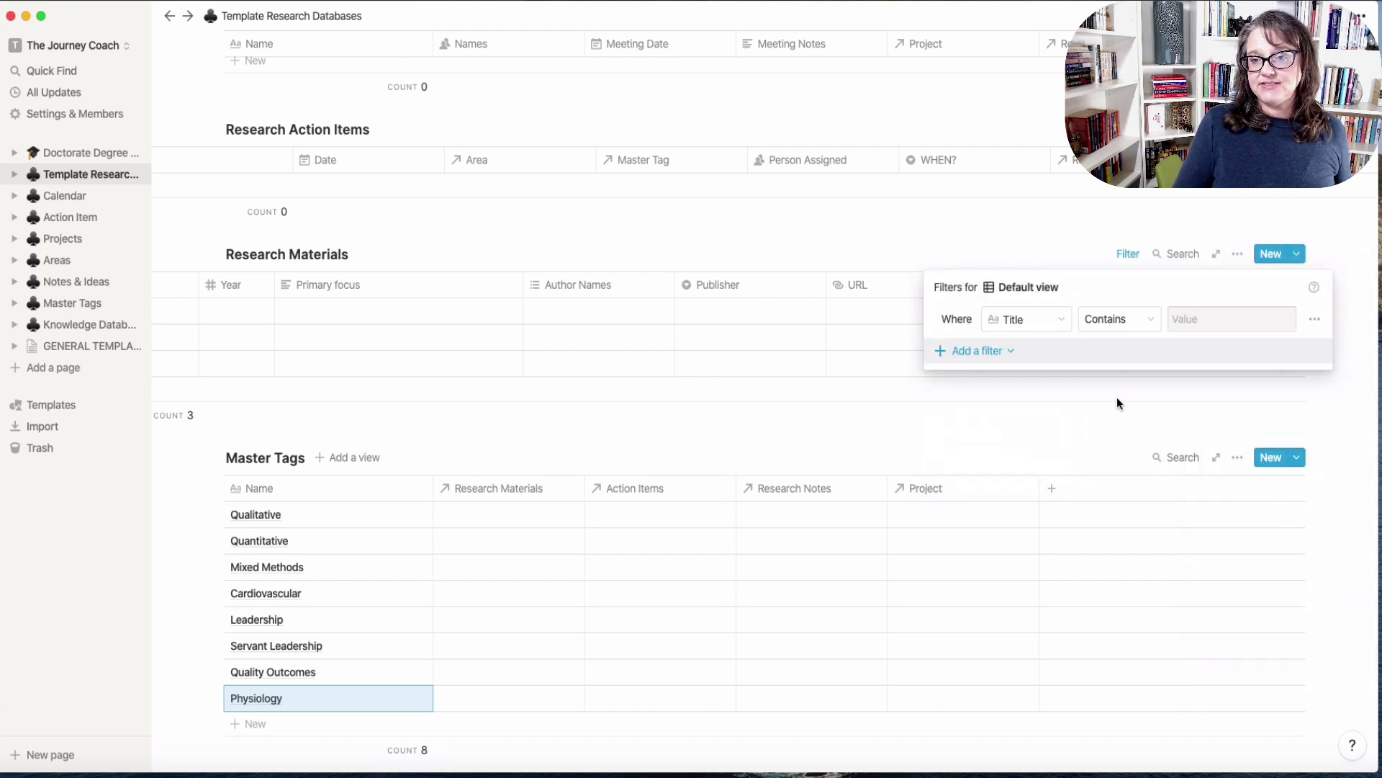
left_click(1065, 329)
left_click(1049, 499)
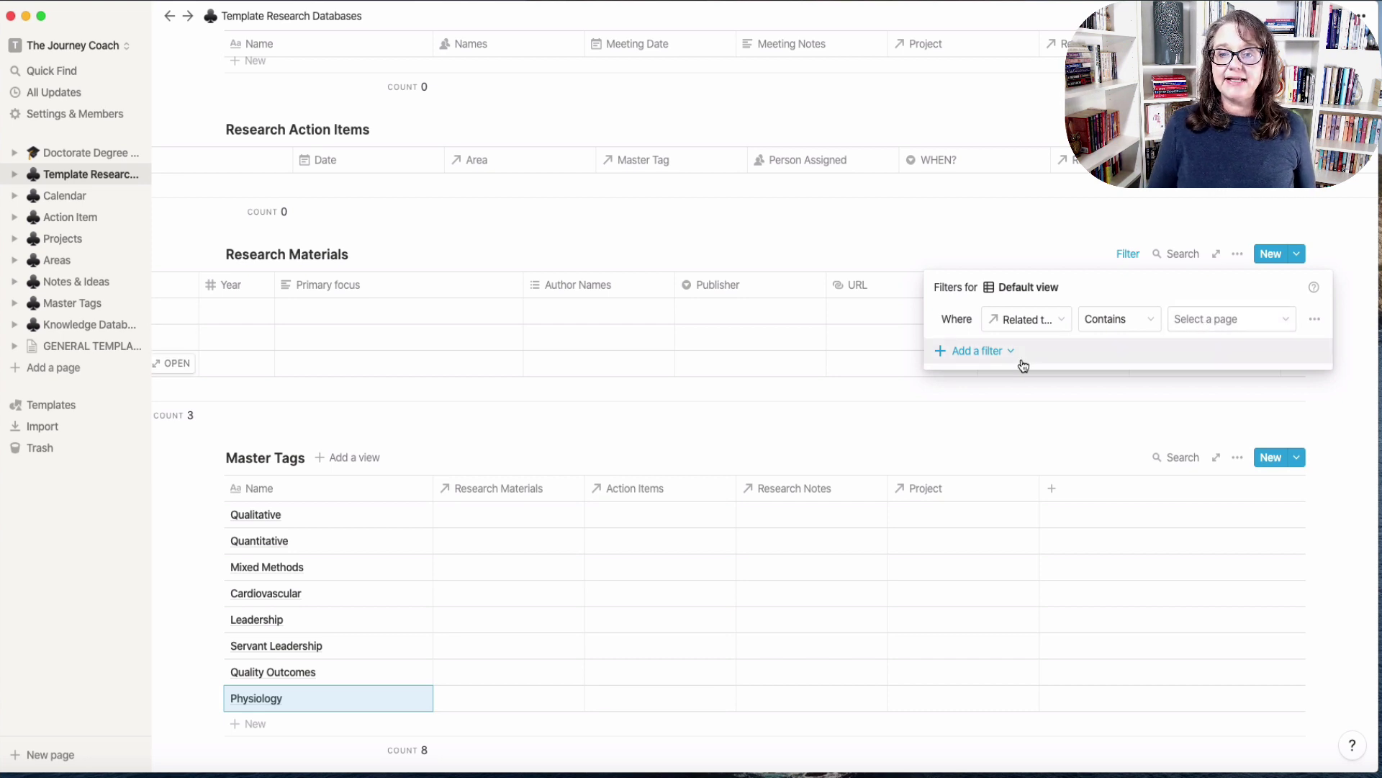
left_click(823, 409)
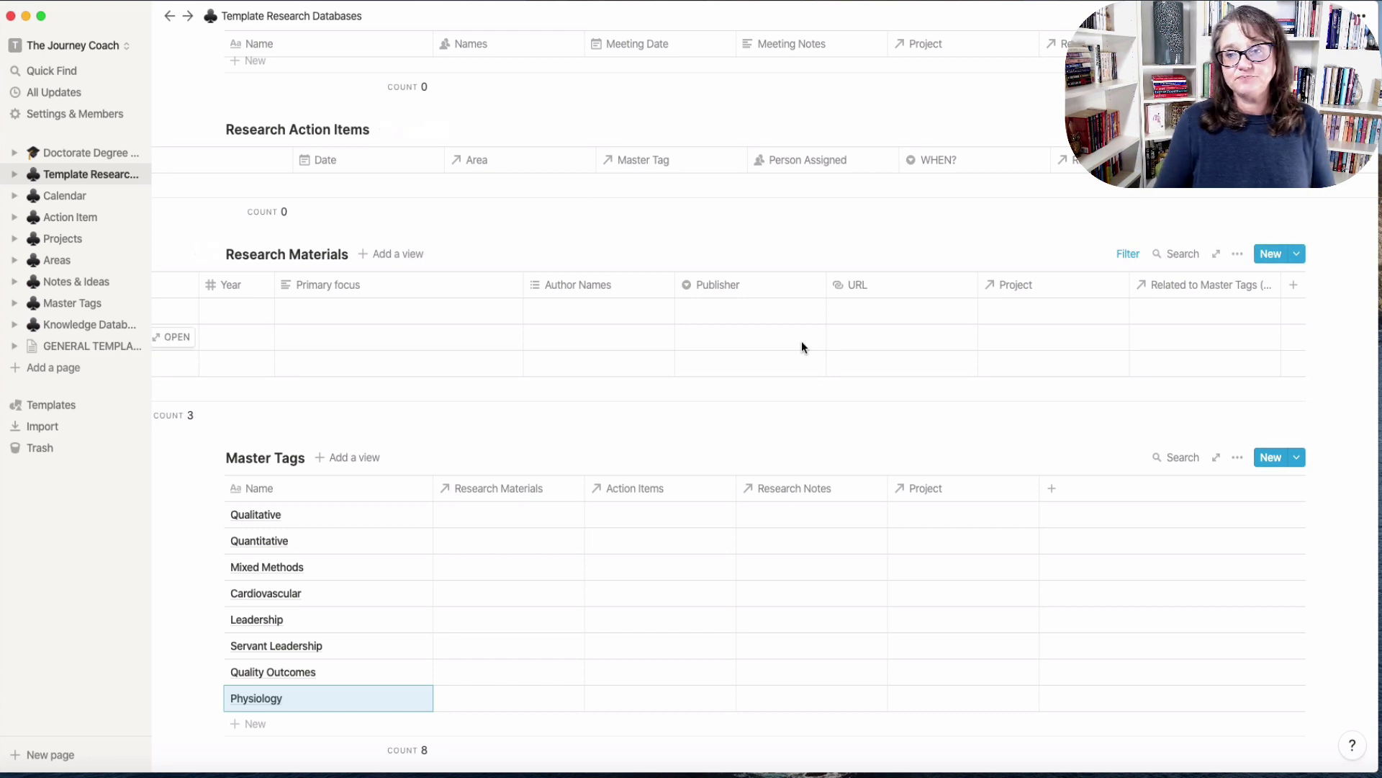
- Add a new property to Research Materials, review its types, then close the settings
left_click(1294, 285)
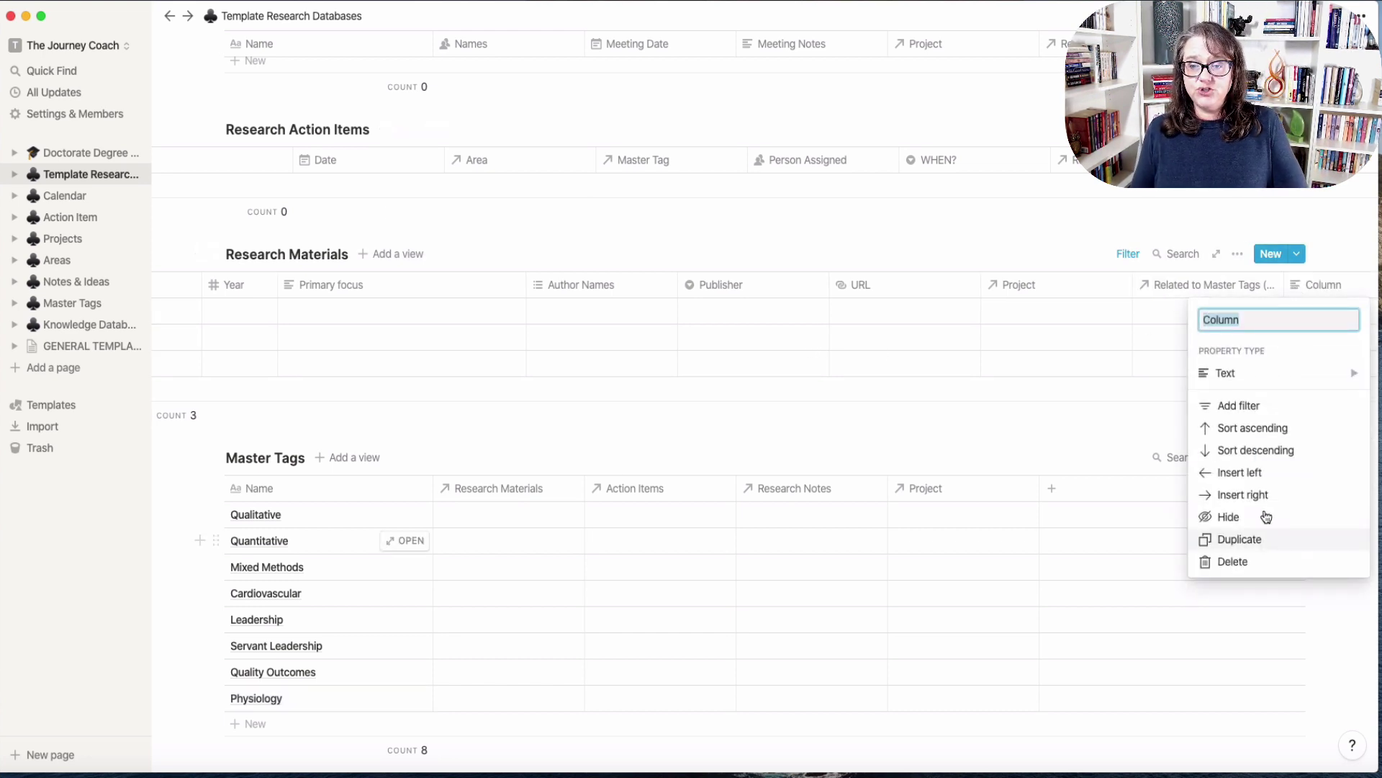
mouse_move(1262, 373)
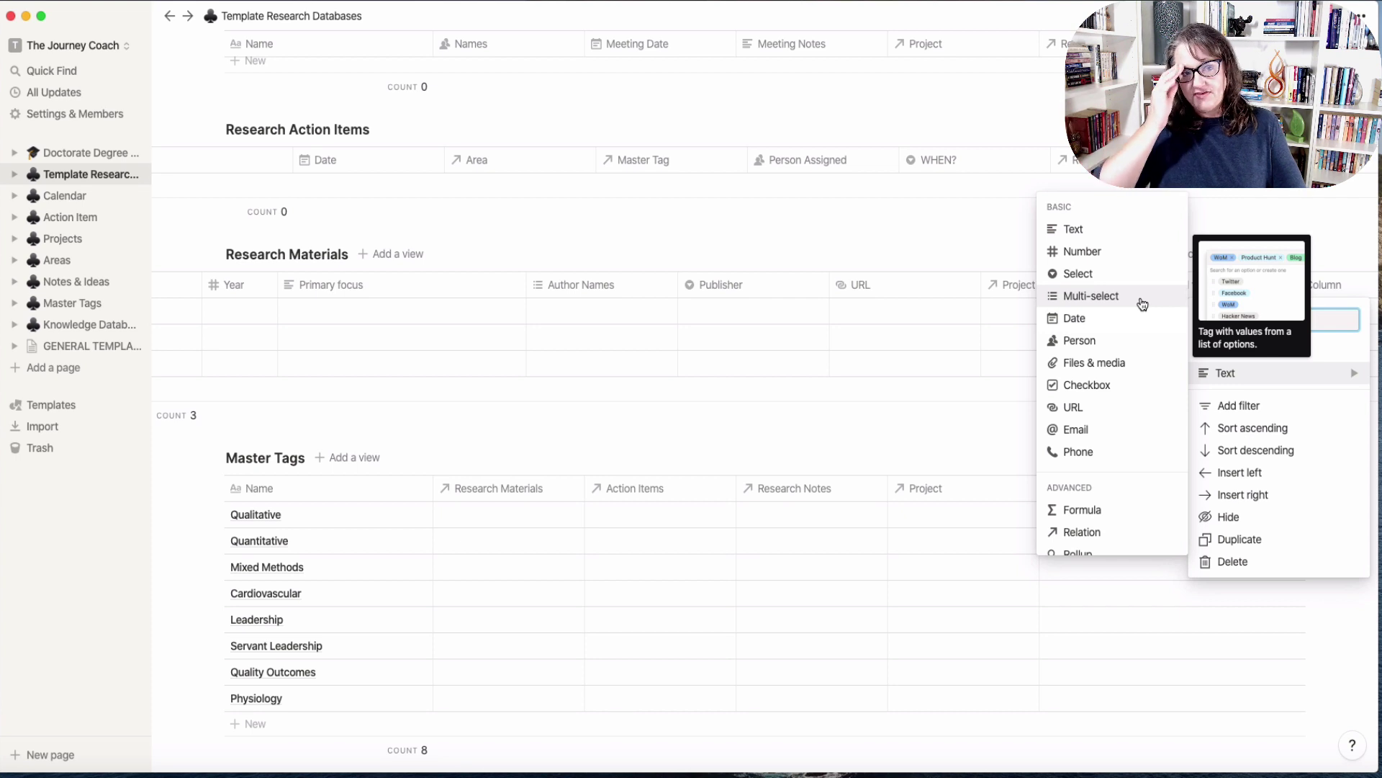
left_click(736, 404)
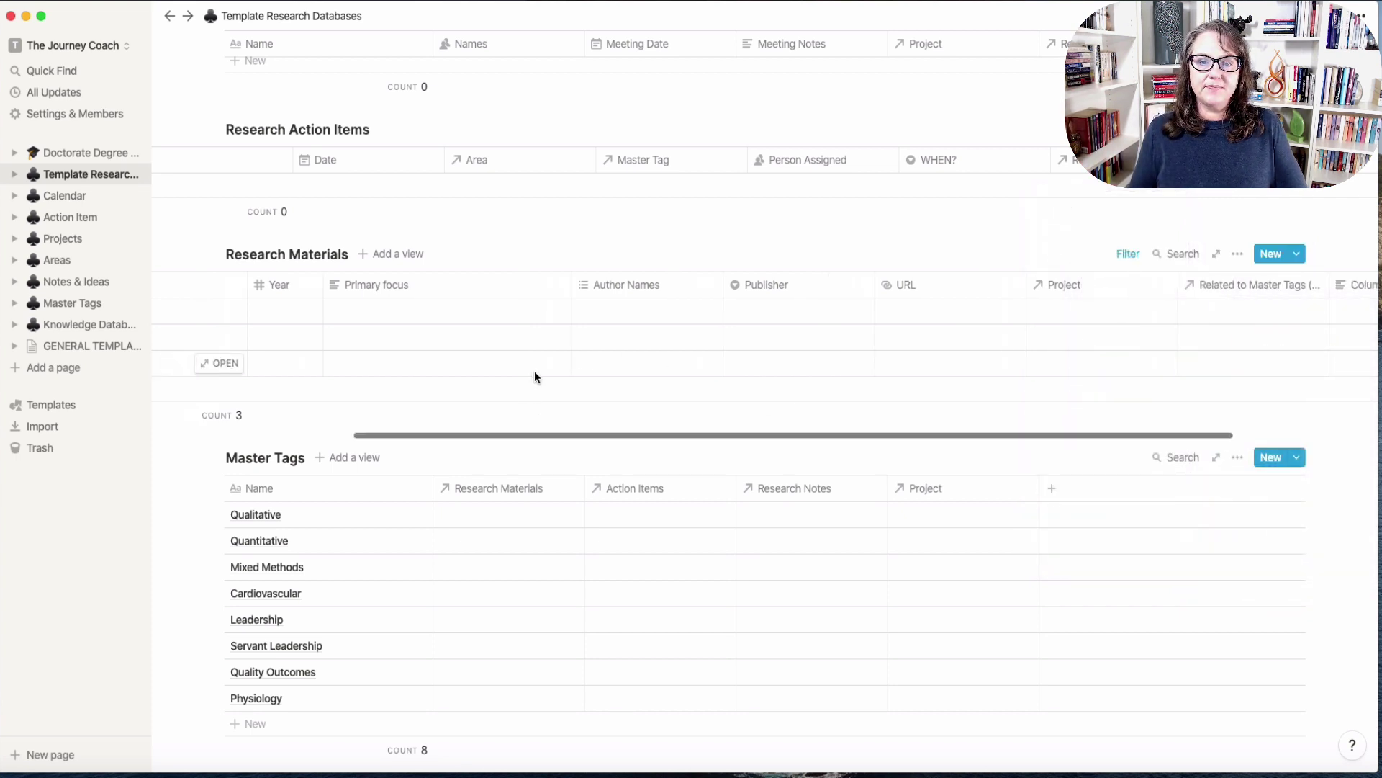
scroll(534, 370, "left", 5)
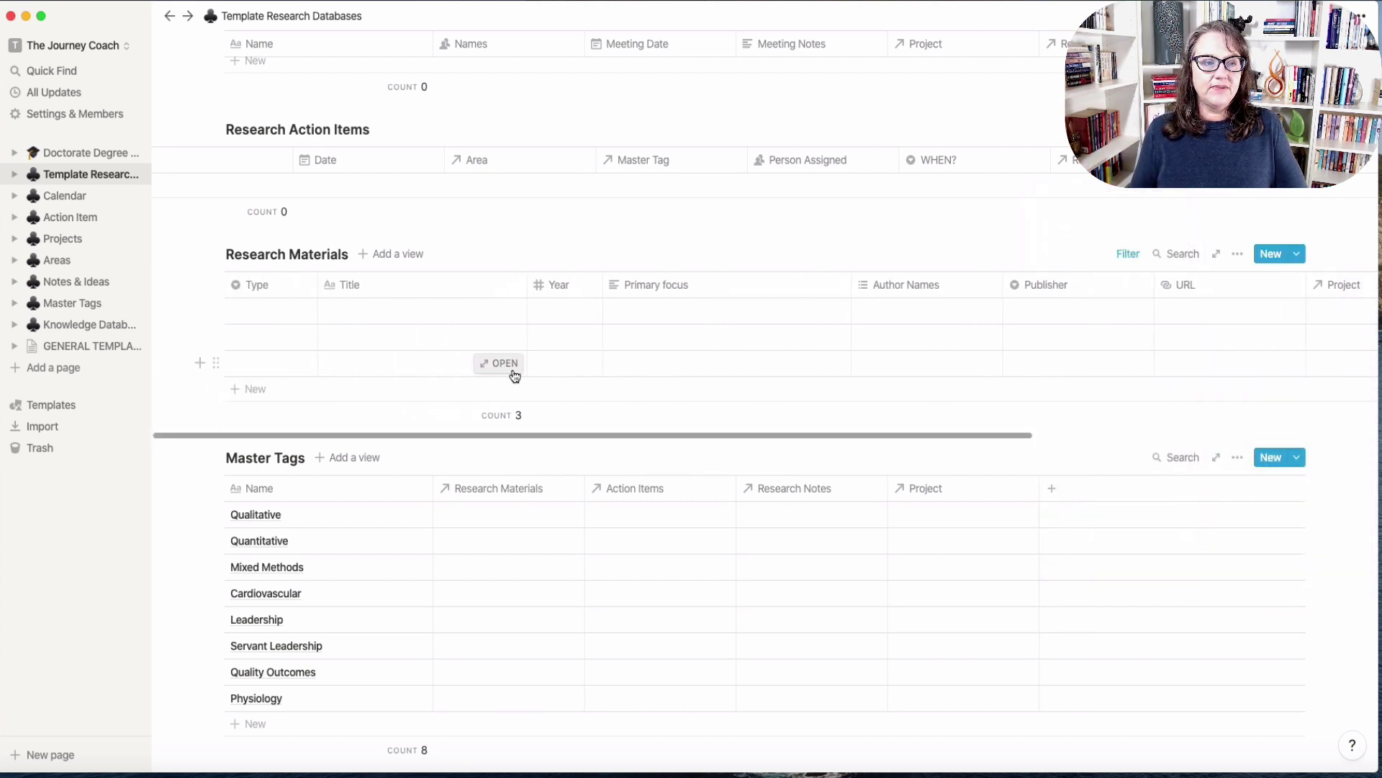
left_click(259, 311)
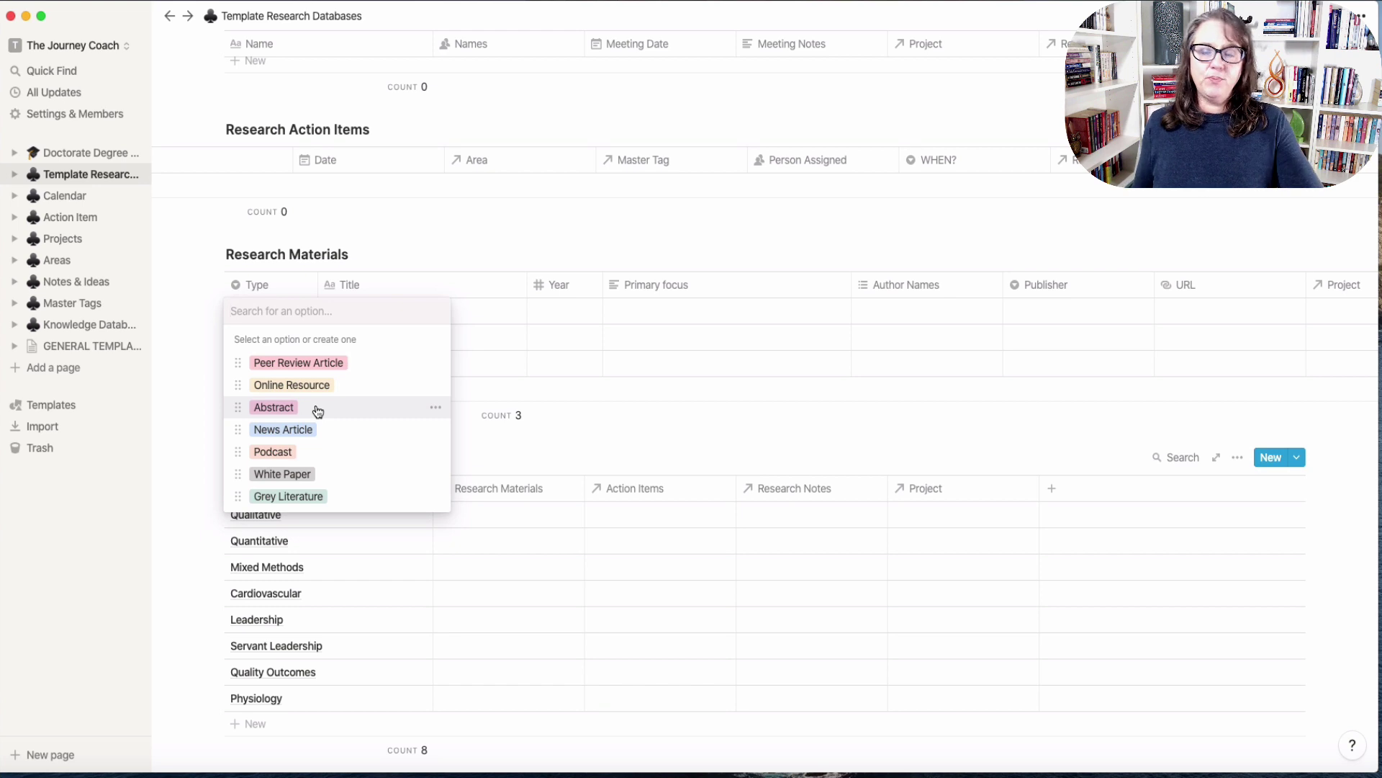
key("Escape")
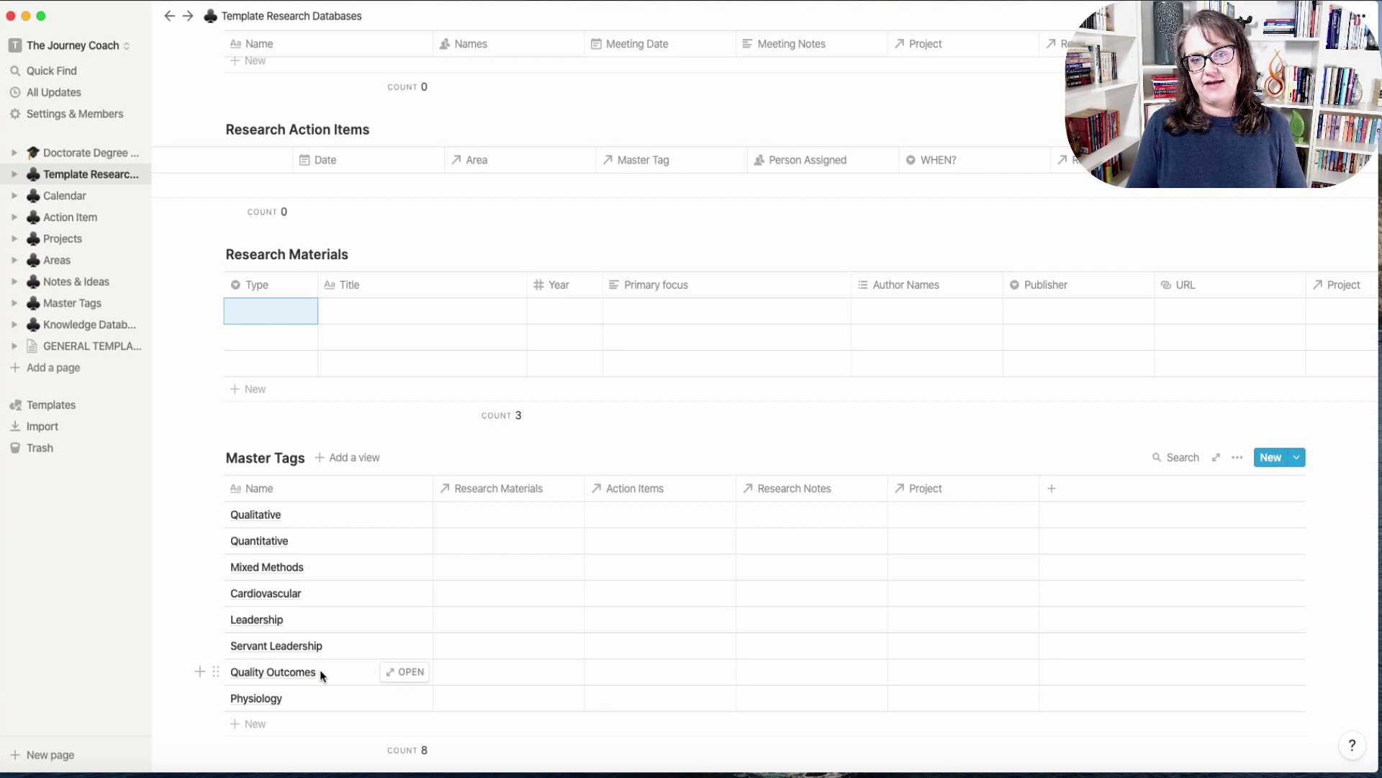
left_click(265, 312)
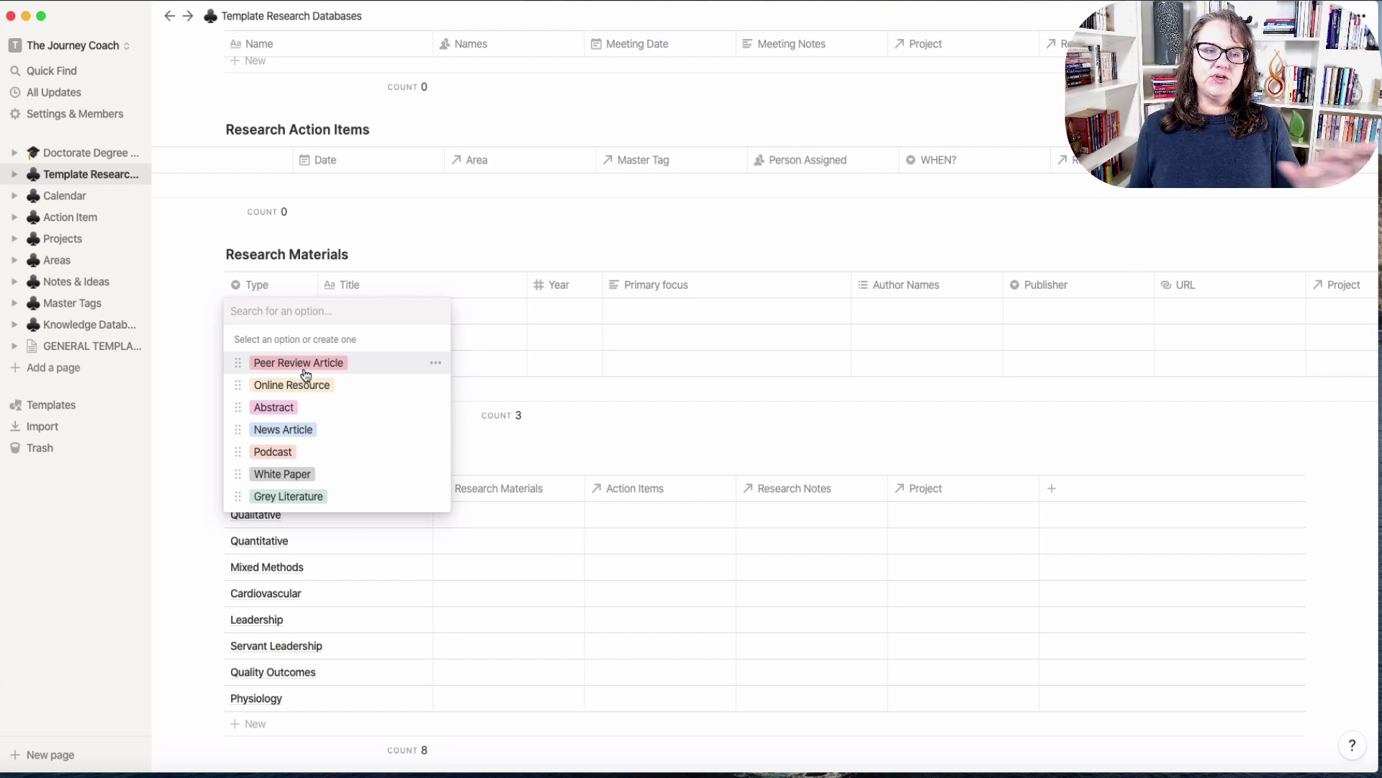
key("Escape")
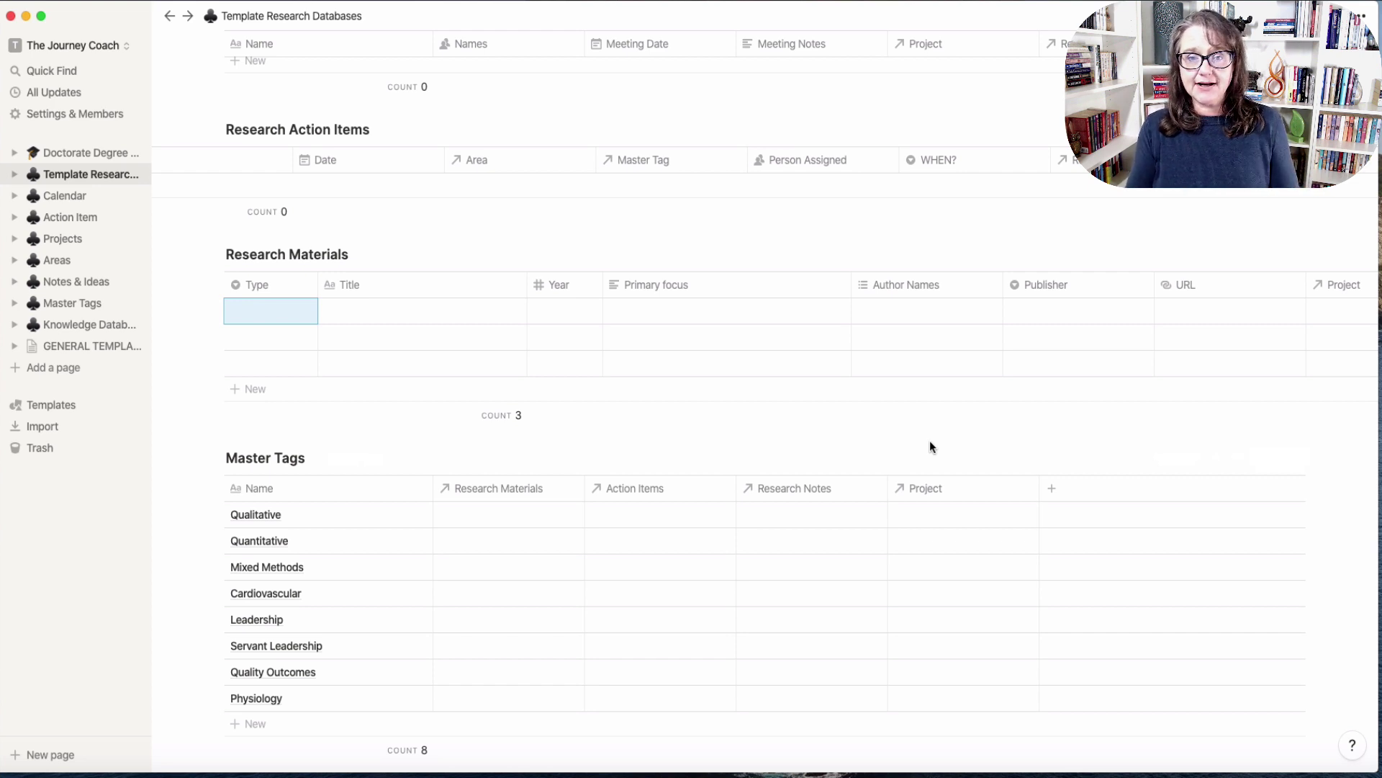
scroll(747, 413, "up", 6)
- Switch workspaces and scroll through that workspace's populated Master Tags table
left_click(101, 45)
left_click(80, 86)
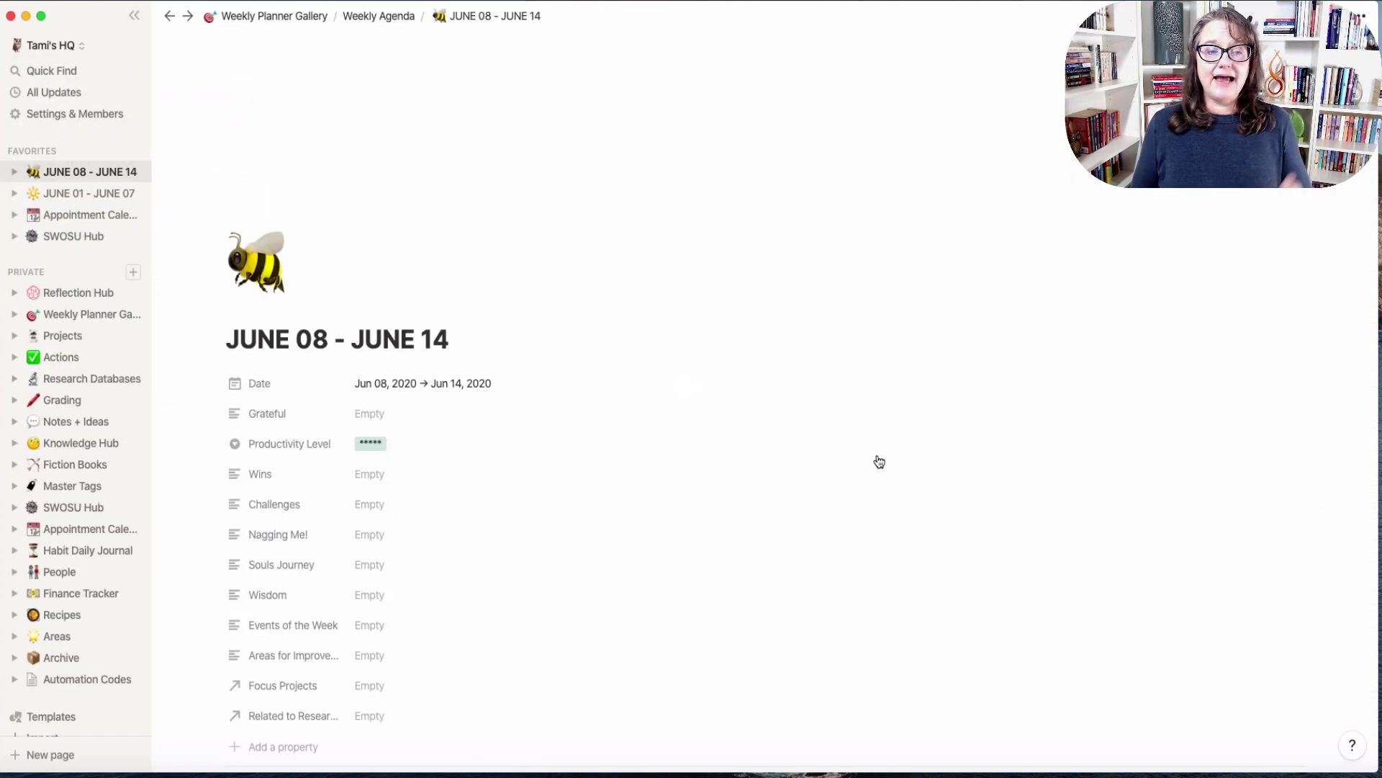
left_click(70, 486)
scroll(979, 522, "down", 3)
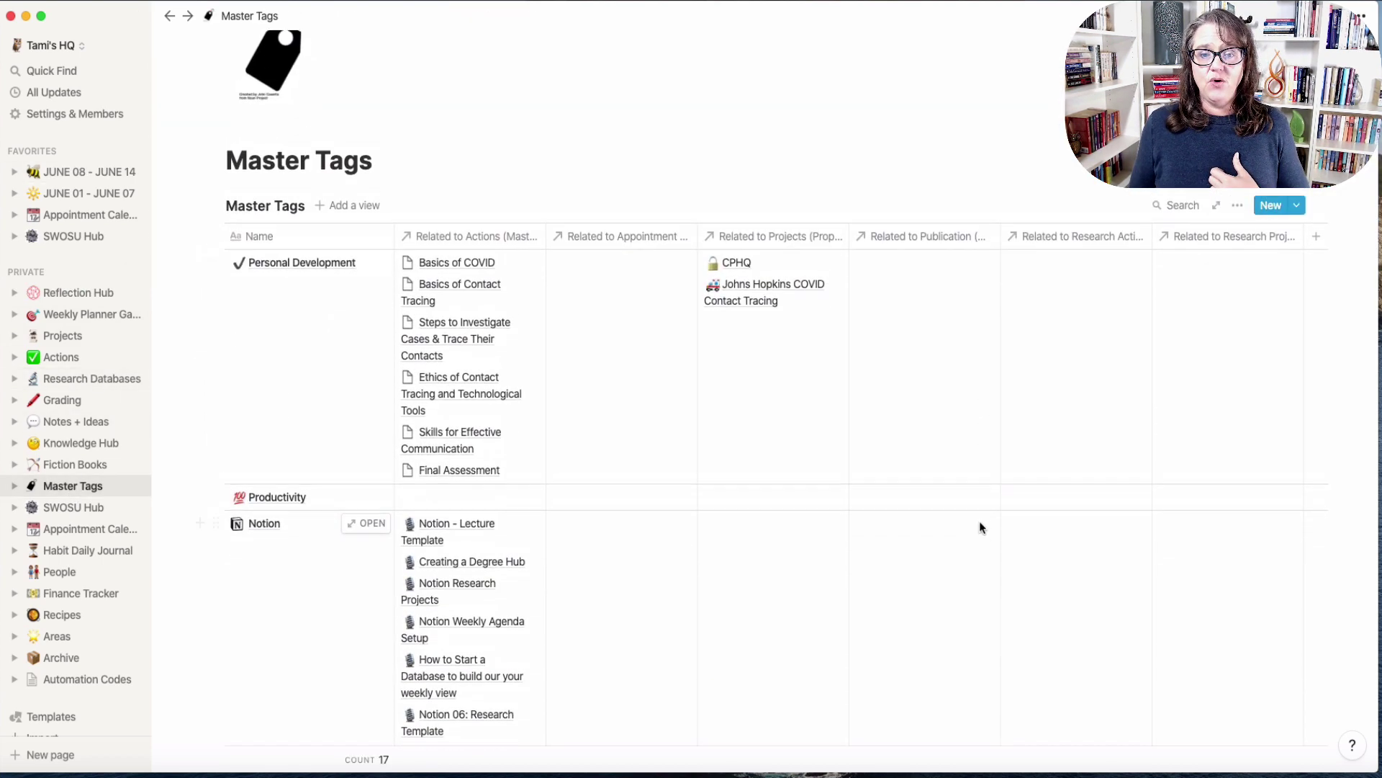
scroll(979, 522, "up", 2)
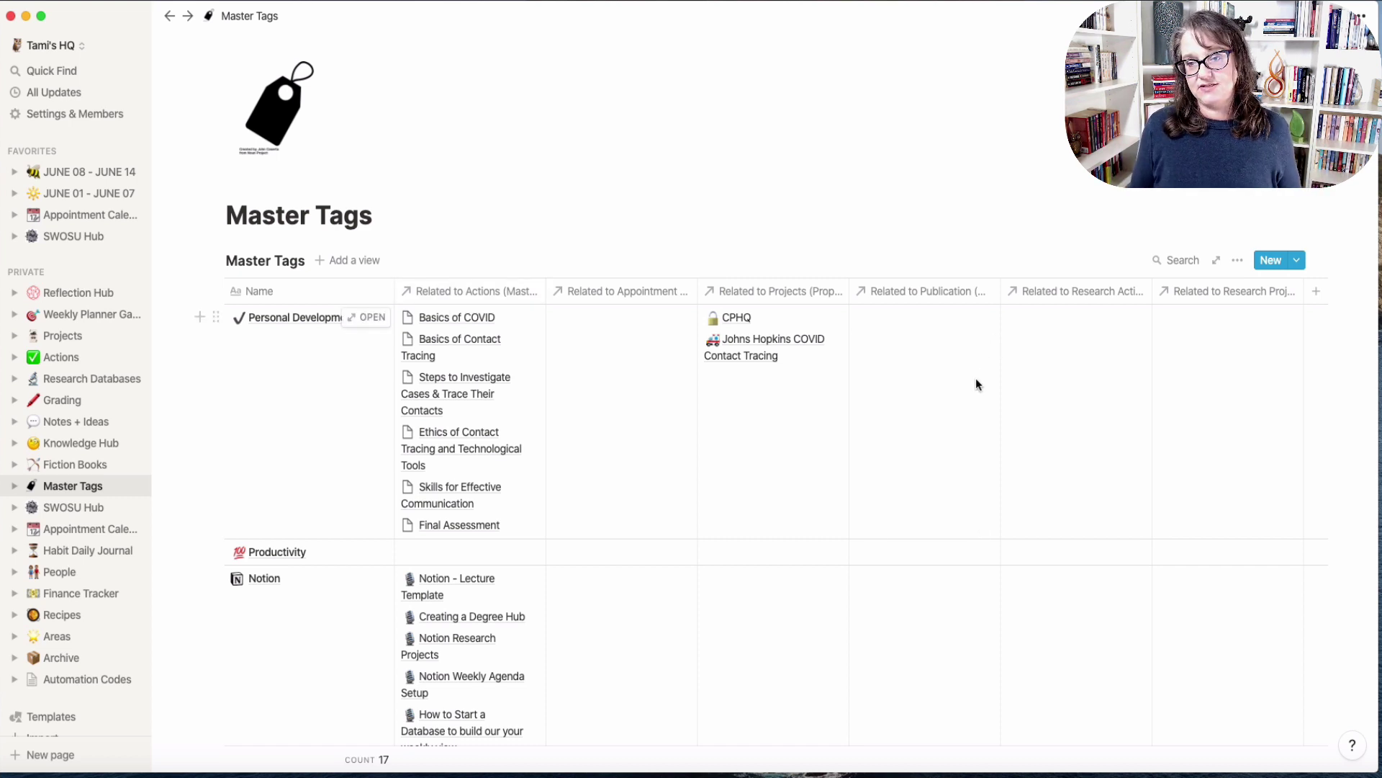
scroll(977, 380, "down", 4)
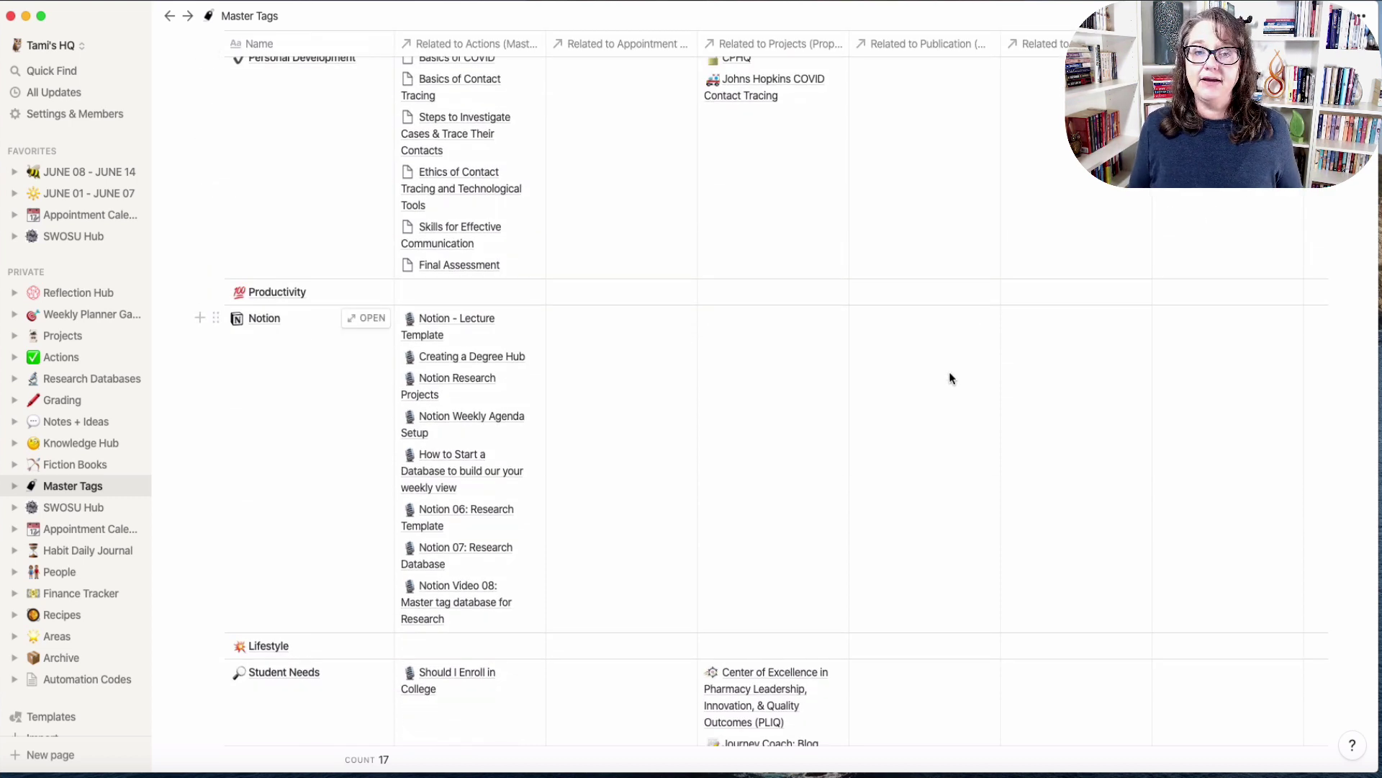
scroll(949, 372, "up", 5)
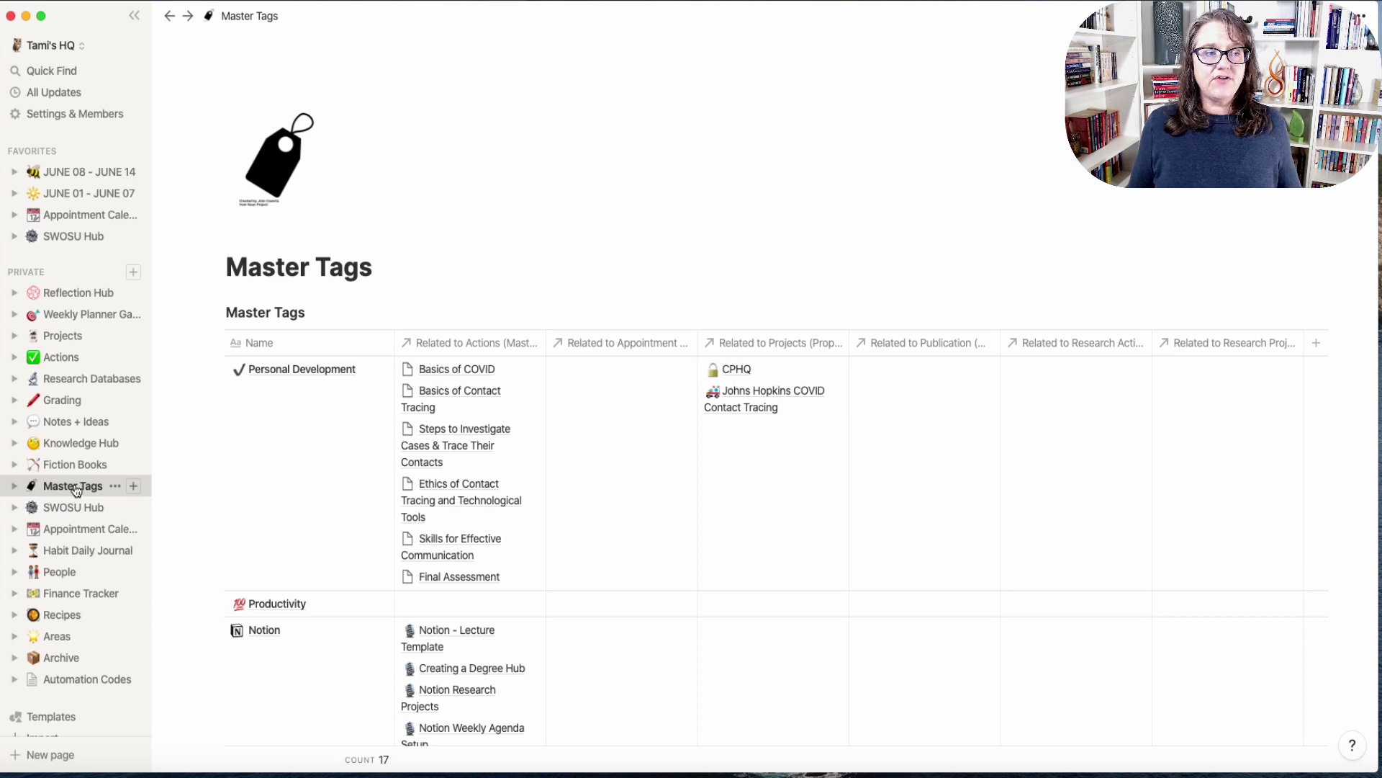
- Switch to The Journey Coach workspace and scroll Template Research Databases to the eight-tag Master Tags table
left_click(77, 52)
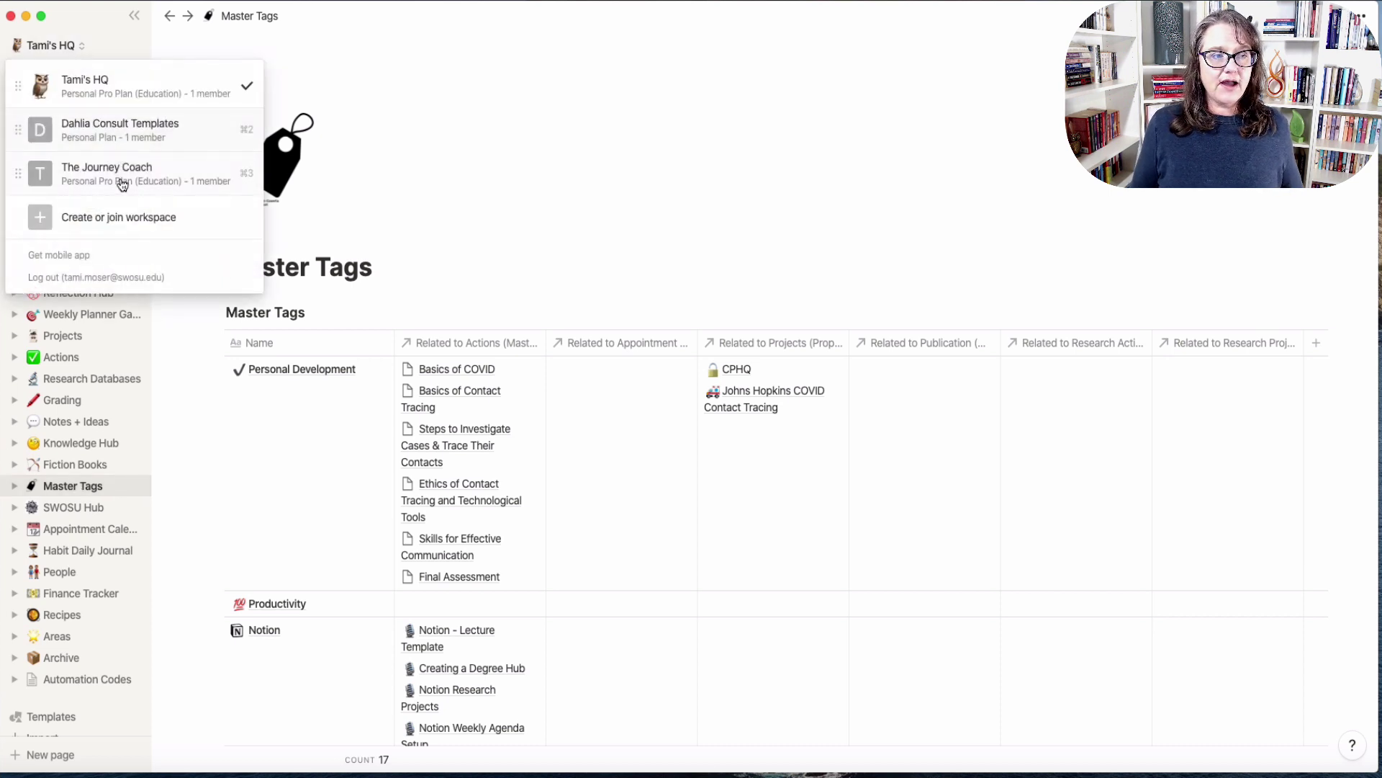
left_click(123, 173)
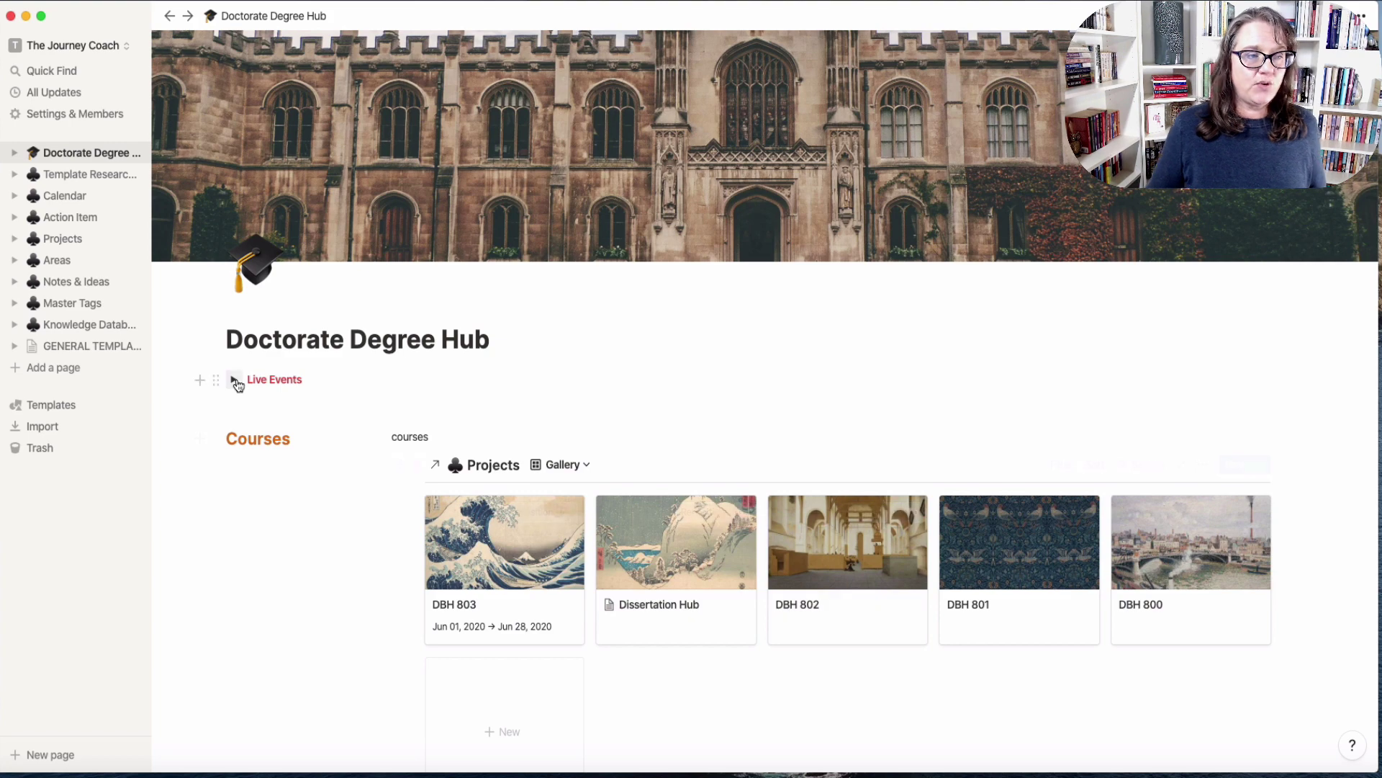
left_click(76, 174)
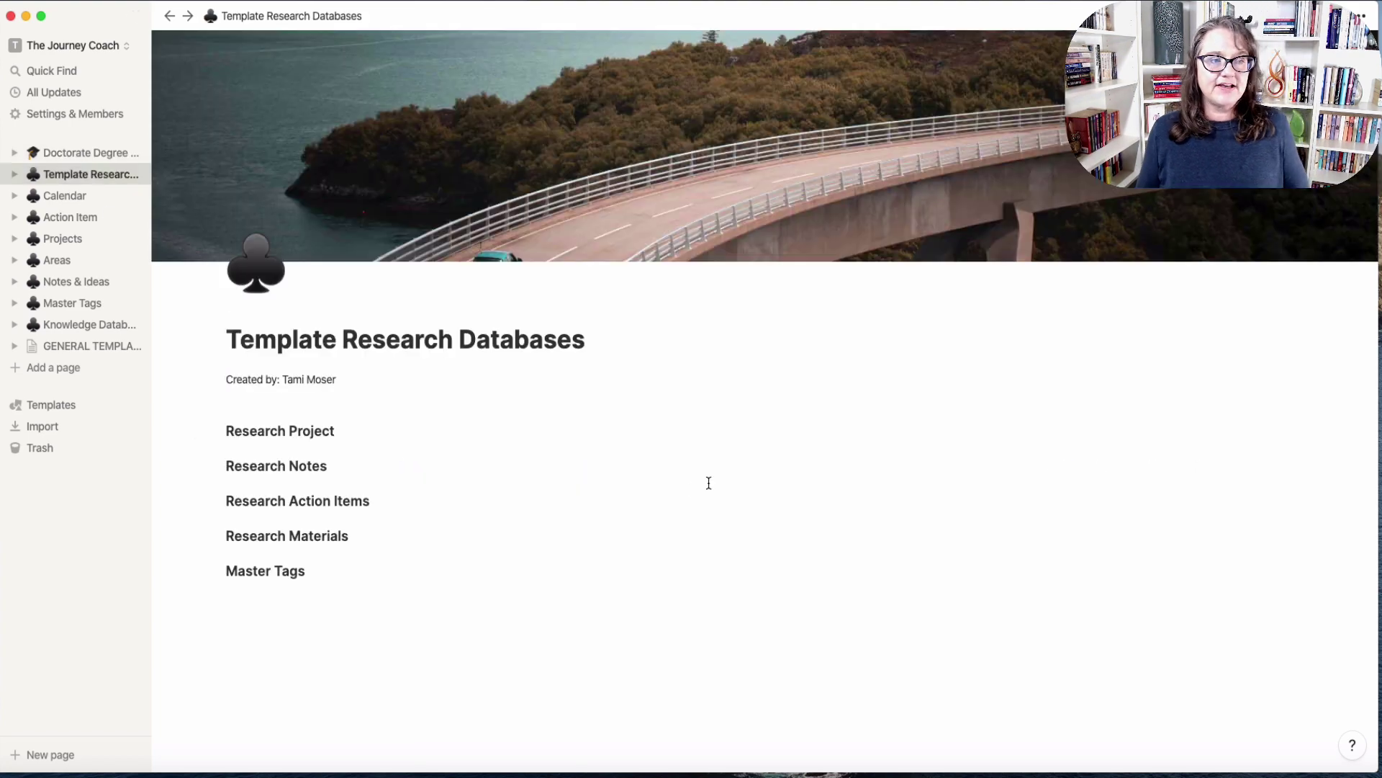
scroll(964, 396, "down", 4)
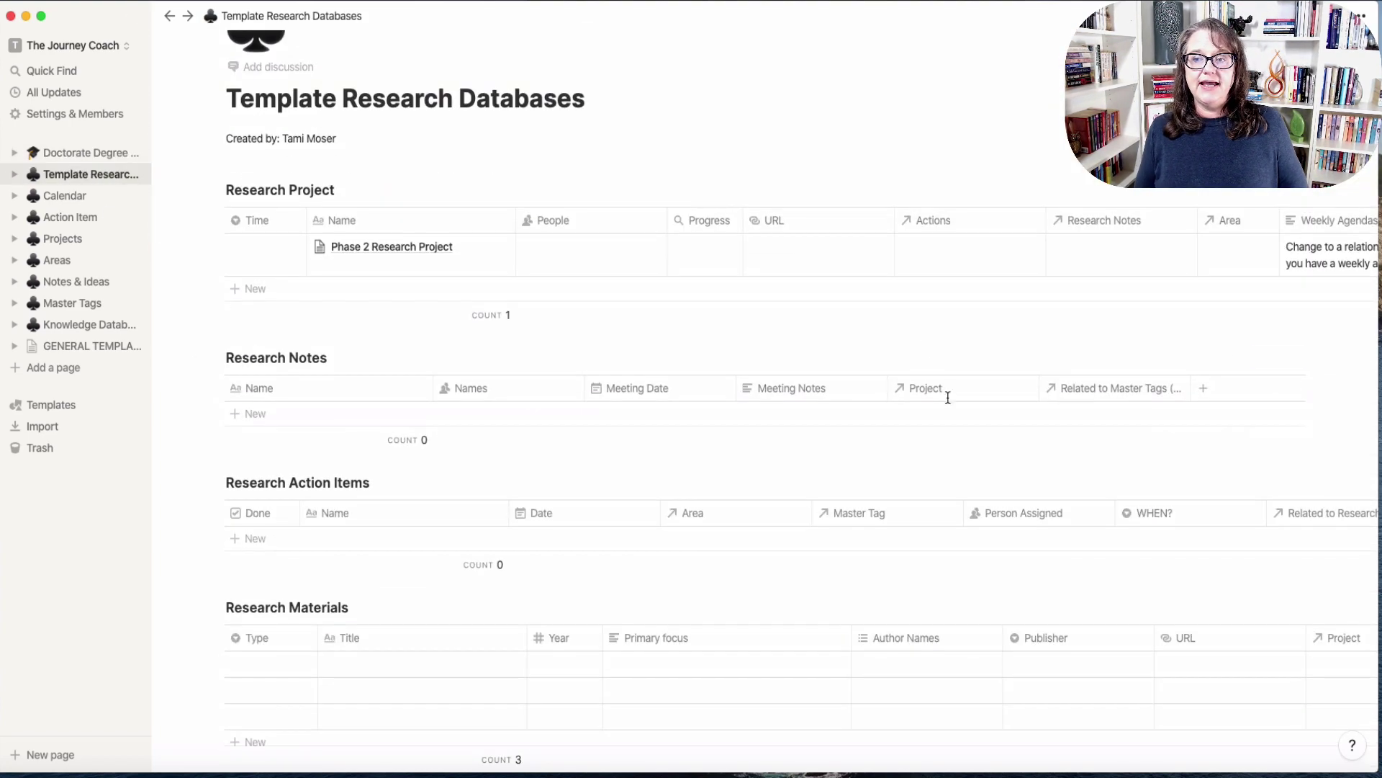
scroll(755, 518, "down", 4)
mouse_move(1030, 517)
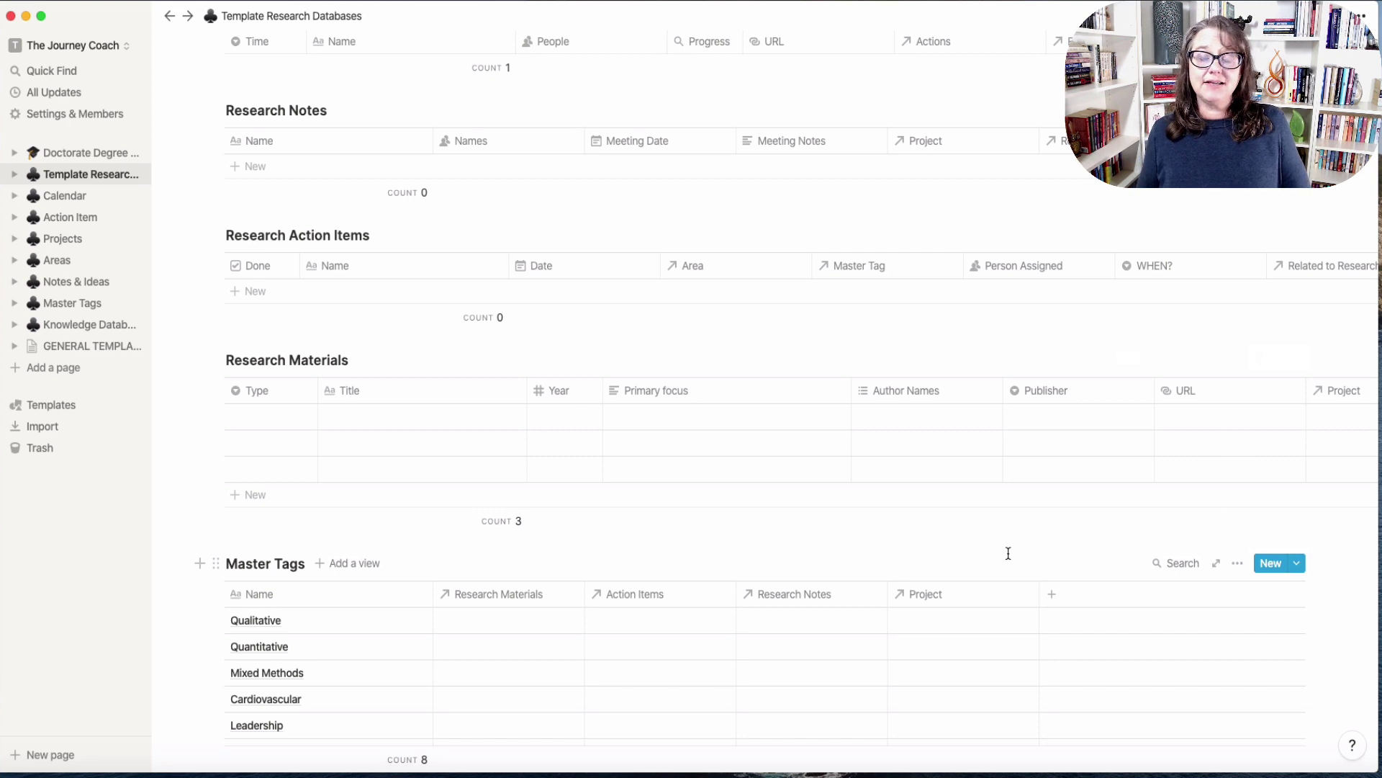
scroll(1008, 553, "down", 3)
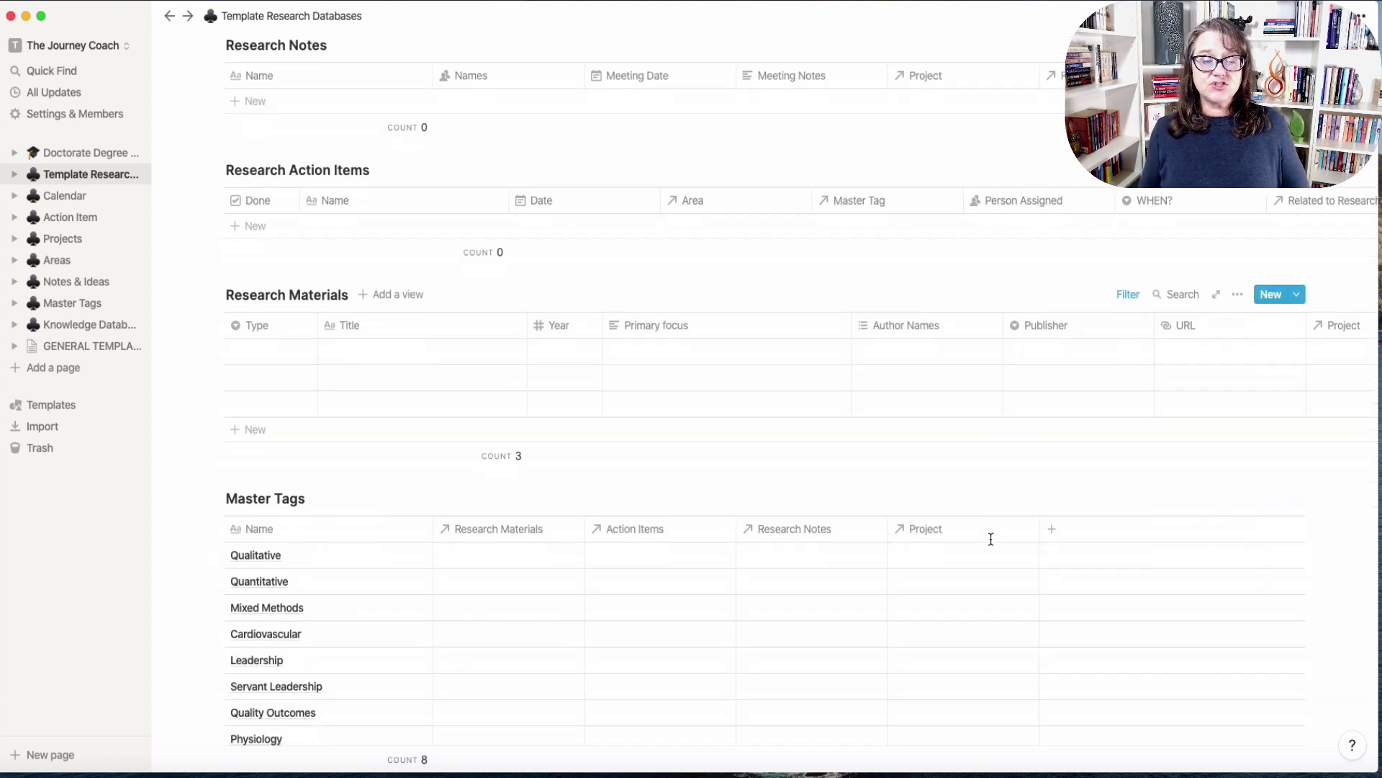
mouse_move(322, 692)
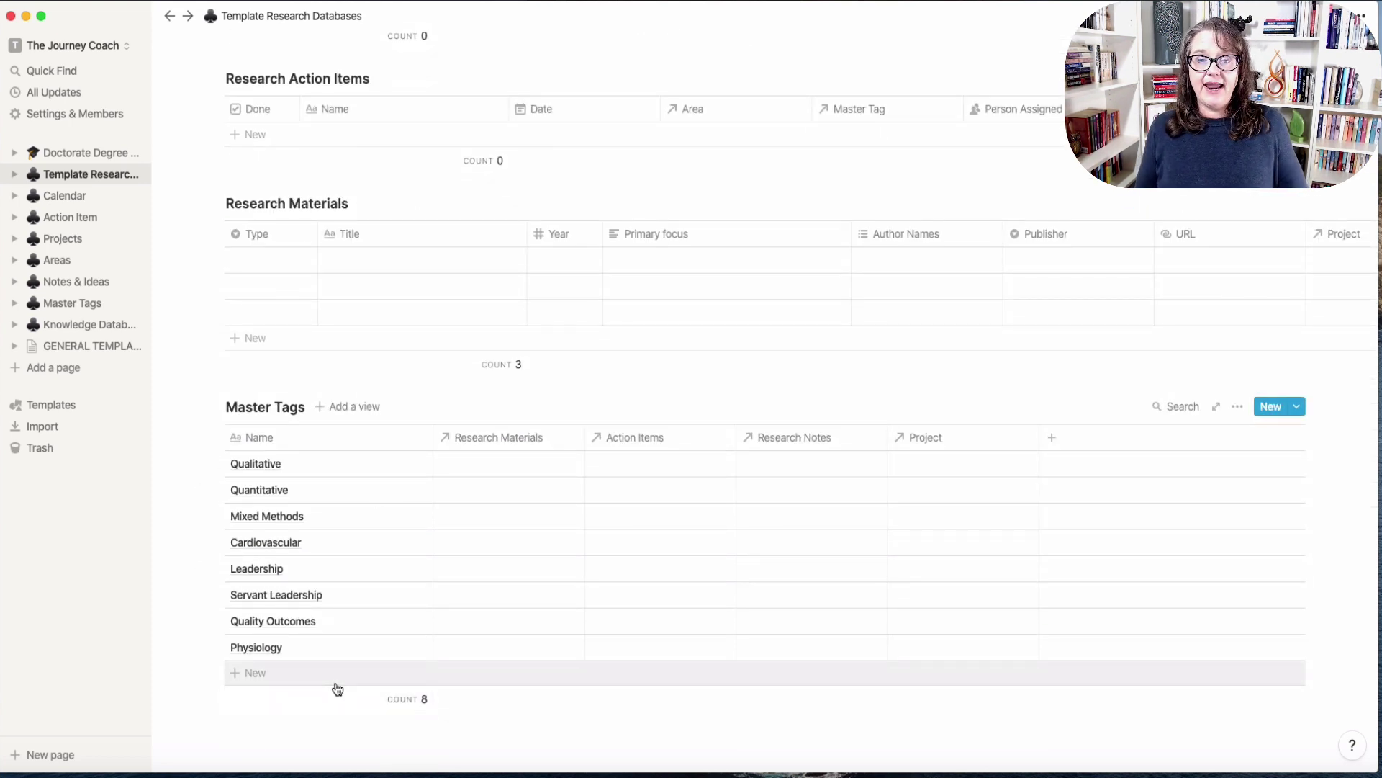